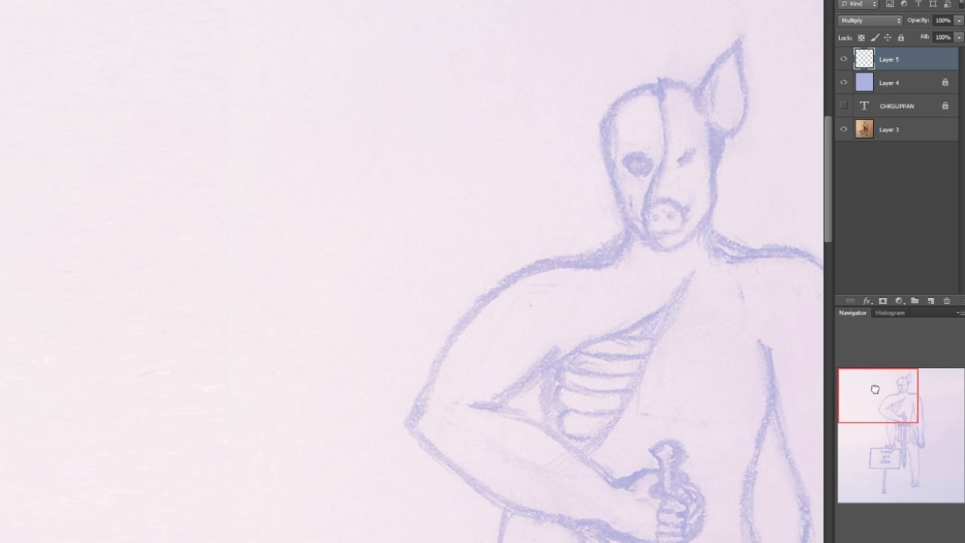
# - Sketch red diagonal groin lines on both sides of the sword blade and a long horizontal guide across the figure's hips
pyautogui.moveTo(935, 413); pyautogui.dragTo(921, 501)
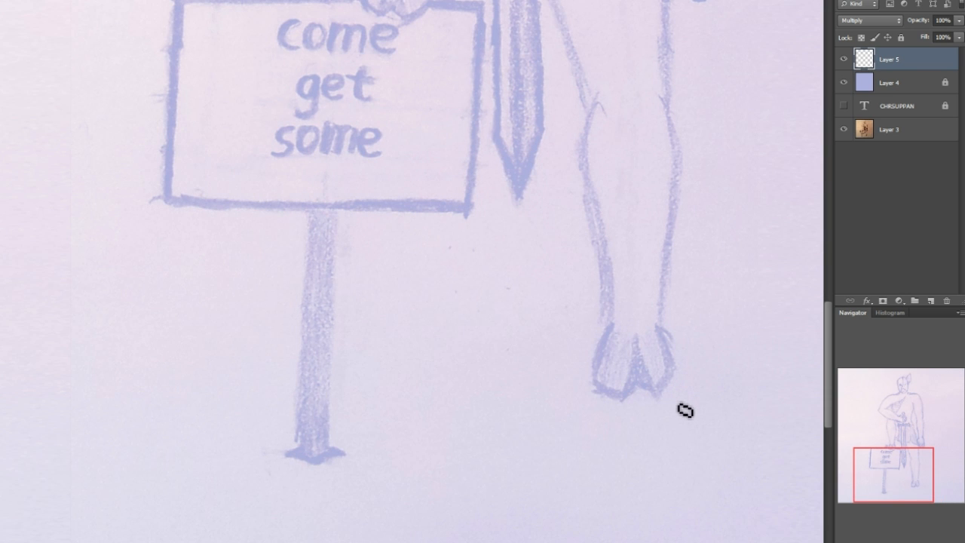
pyautogui.moveTo(686, 401); pyautogui.dragTo(99, 449)
pyautogui.moveTo(912, 482); pyautogui.dragTo(918, 418)
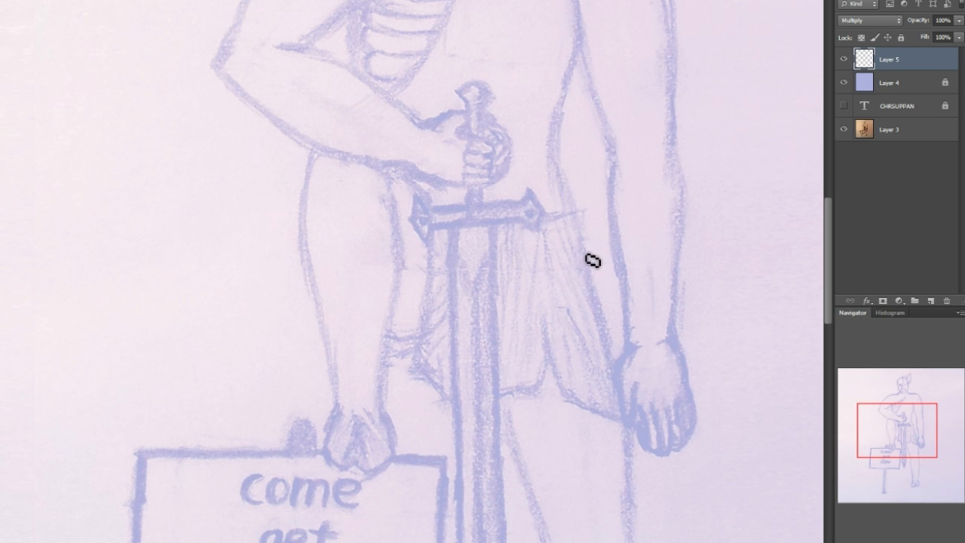
pyautogui.moveTo(578, 244); pyautogui.dragTo(499, 288)
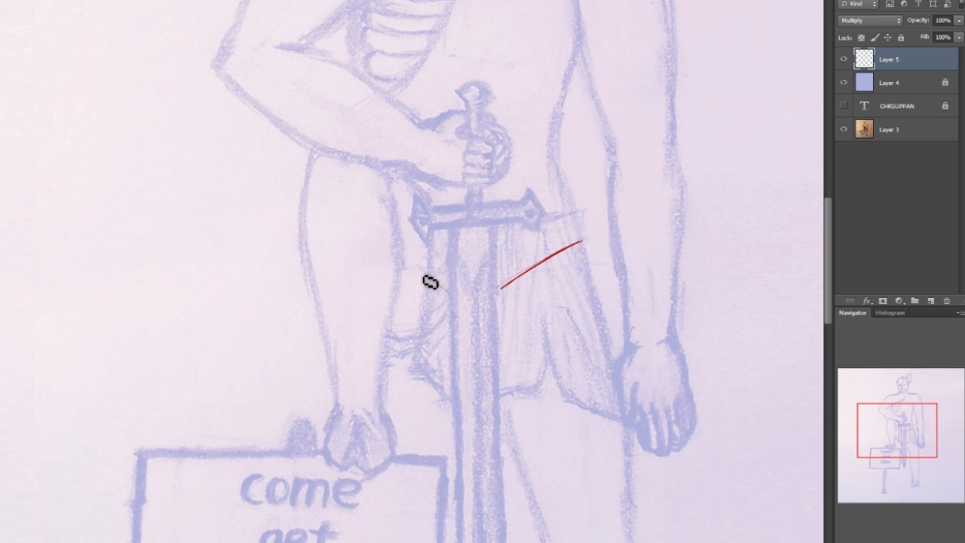
pyautogui.moveTo(584, 240); pyautogui.dragTo(430, 239)
pyautogui.moveTo(305, 268); pyautogui.dragTo(145, 333)
pyautogui.moveTo(566, 247); pyautogui.dragTo(805, 235)
# - Draw a horizontal red guide across the shoulders and a curved contour over the shoulder of the sword arm
pyautogui.moveTo(916, 418); pyautogui.dragTo(909, 388)
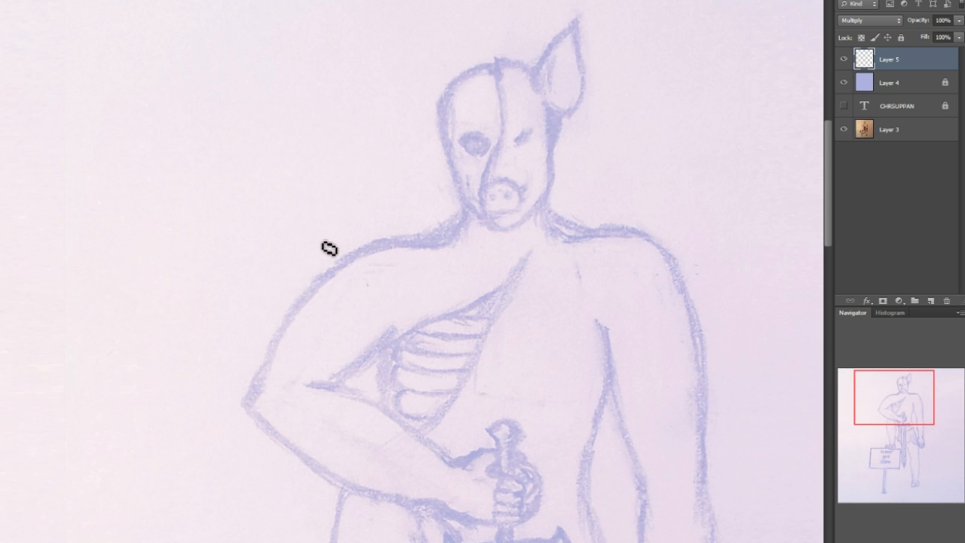
pyautogui.moveTo(899, 412)
pyautogui.mouseDown()
pyautogui.moveTo(902, 507)
pyautogui.moveTo(900, 442)
pyautogui.moveTo(918, 389)
pyautogui.moveTo(935, 389)
pyautogui.moveTo(895, 406)
pyautogui.moveTo(915, 458)
pyautogui.moveTo(899, 404)
pyautogui.moveTo(887, 399)
pyautogui.moveTo(908, 430)
pyautogui.moveTo(894, 422)
pyautogui.mouseUp()
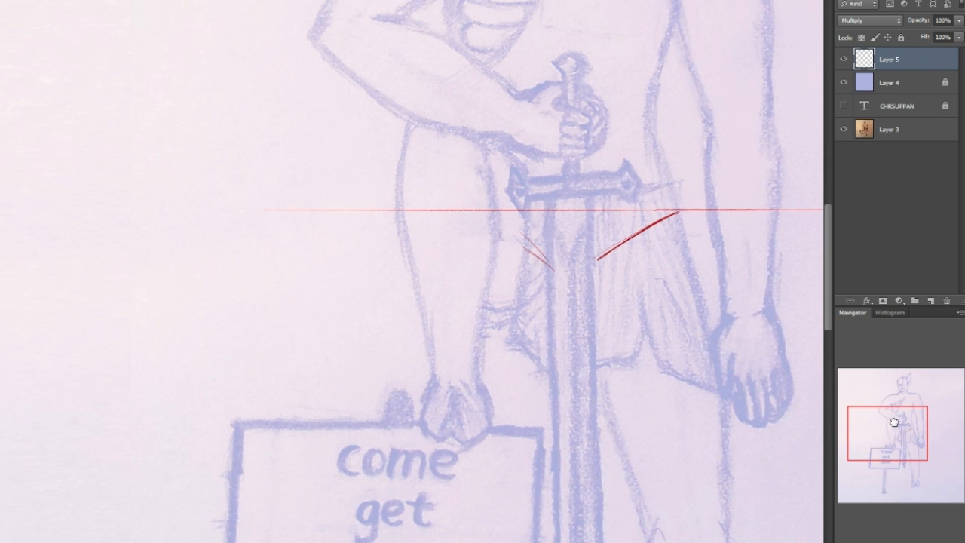
pyautogui.moveTo(457, 108); pyautogui.dragTo(370, 151)
pyautogui.hotkey('ctrl', 'z')
pyautogui.moveTo(930, 426); pyautogui.dragTo(930, 396)
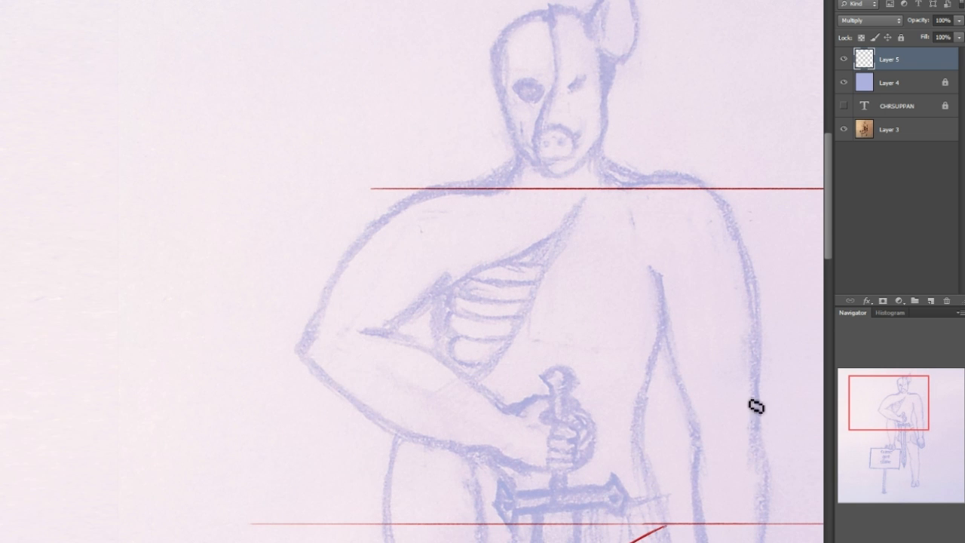
pyautogui.moveTo(425, 192); pyautogui.dragTo(376, 244)
pyautogui.hotkey('ctrl', 'z')
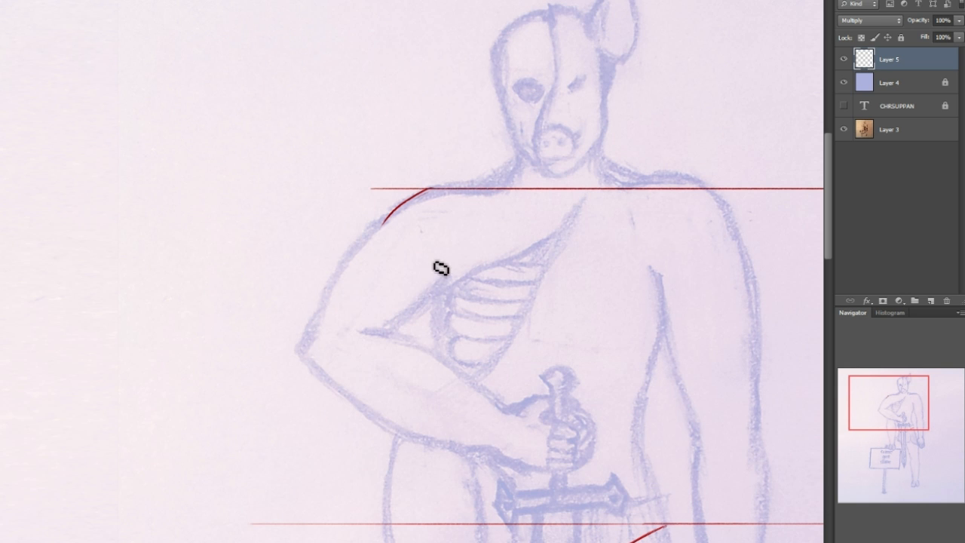
# - Sketch the armpit line, both outer sides of the rib cage and the arch along its lower edge
pyautogui.moveTo(443, 279); pyautogui.dragTo(405, 236)
pyautogui.moveTo(434, 277)
pyautogui.mouseDown()
pyautogui.moveTo(455, 395)
pyautogui.moveTo(544, 302)
pyautogui.mouseUp()
pyautogui.moveTo(642, 390); pyautogui.dragTo(545, 302)
pyautogui.moveTo(584, 336); pyautogui.dragTo(645, 426)
pyautogui.moveTo(666, 289); pyautogui.dragTo(647, 382)
pyautogui.moveTo(645, 428); pyautogui.dragTo(667, 293)
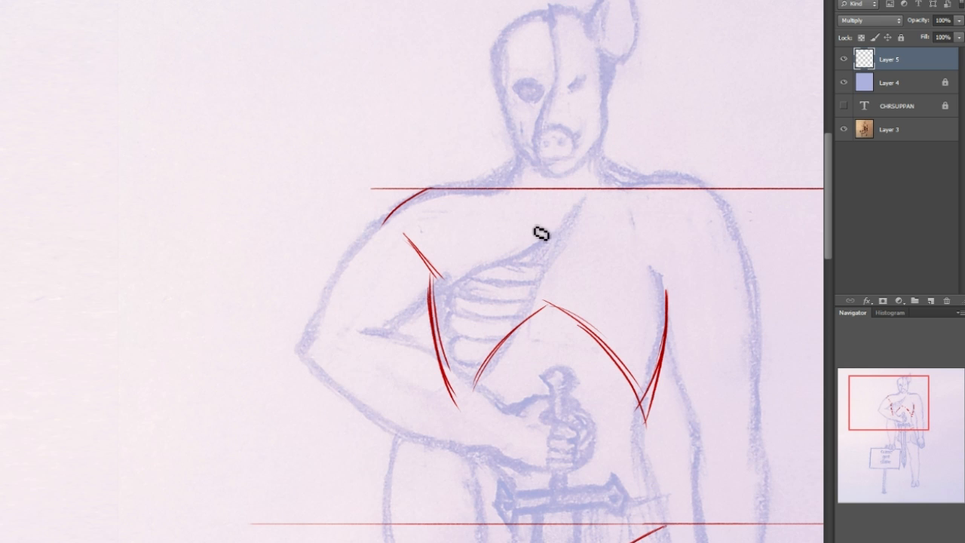
# - Sketch a small tapered rib-cage outline with a circle inside and a curved arrow above it in the empty area beside the figure
pyautogui.moveTo(503, 312); pyautogui.dragTo(491, 255)
pyautogui.hotkey('ctrl', 'z')
pyautogui.moveTo(175, 176)
pyautogui.mouseDown()
pyautogui.moveTo(144, 269)
pyautogui.moveTo(167, 329)
pyautogui.mouseUp()
pyautogui.moveTo(166, 193)
pyautogui.mouseDown()
pyautogui.moveTo(238, 235)
pyautogui.moveTo(194, 340)
pyautogui.mouseUp()
pyautogui.moveTo(185, 190)
pyautogui.mouseDown()
pyautogui.moveTo(216, 220)
pyautogui.moveTo(197, 191)
pyautogui.mouseUp()
pyautogui.moveTo(136, 276); pyautogui.dragTo(180, 352)
pyautogui.moveTo(95, 208)
pyautogui.mouseDown()
pyautogui.moveTo(143, 164)
pyautogui.moveTo(232, 129)
pyautogui.moveTo(228, 144)
pyautogui.mouseUp()
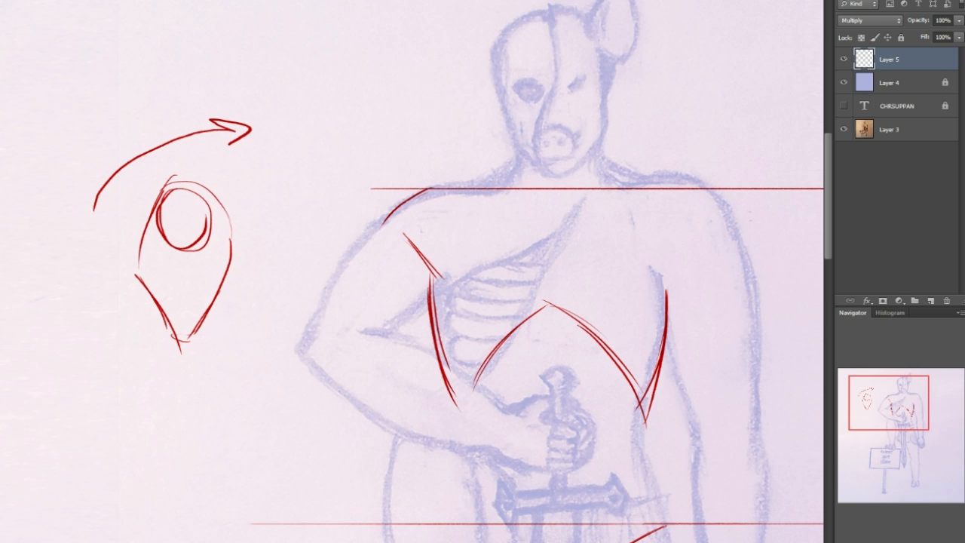
# - Lasso and delete the rib-cage and arrow sketch beside the figure, clearing the selection
pyautogui.moveTo(252, 323)
pyautogui.mouseDown()
pyautogui.moveTo(59, 260)
pyautogui.moveTo(67, 186)
pyautogui.mouseUp()
pyautogui.press('Delete')
pyautogui.hotkey('ctrl', 'd')
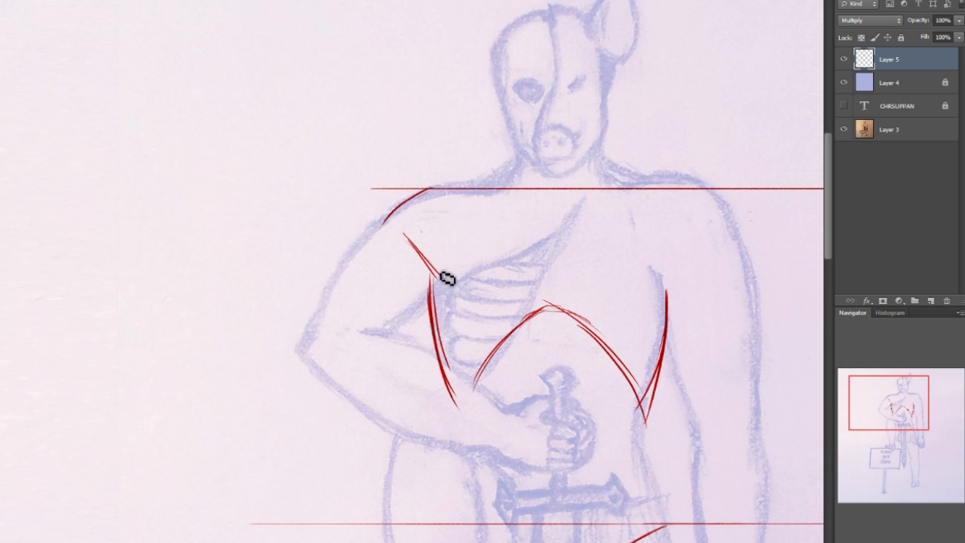
# - Add slanted chest lines on both sides of the torso above the rib-cage arch
pyautogui.moveTo(443, 305); pyautogui.dragTo(501, 280)
pyautogui.moveTo(450, 317); pyautogui.dragTo(509, 290)
pyautogui.moveTo(650, 320); pyautogui.dragTo(596, 293)
# - Reinforce the sword-arm shoulder curve, sketch the sloping neck lines on both sides and start the collarbone
pyautogui.moveTo(401, 205); pyautogui.dragTo(499, 196)
pyautogui.moveTo(518, 163); pyautogui.dragTo(477, 187)
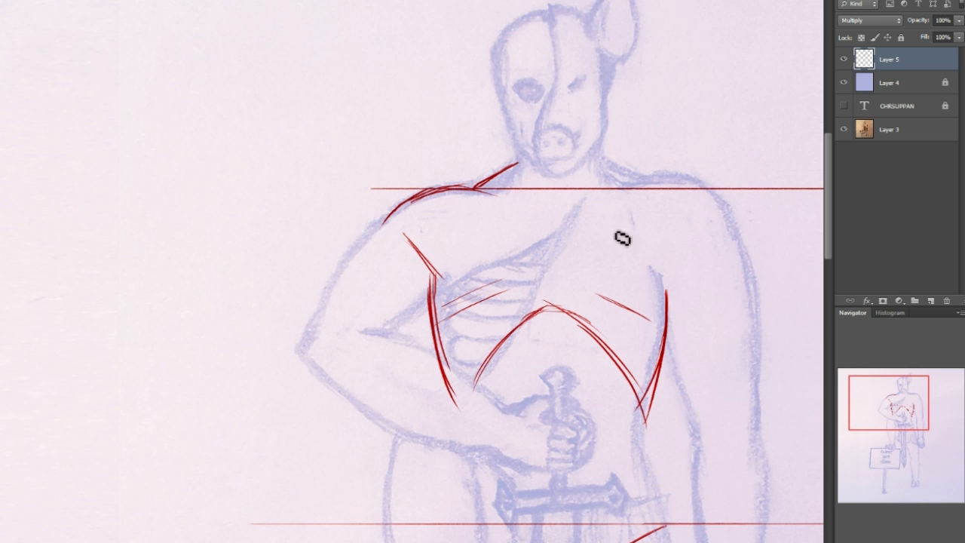
pyautogui.moveTo(642, 193)
pyautogui.mouseDown()
pyautogui.moveTo(601, 173)
pyautogui.moveTo(646, 198)
pyautogui.mouseUp()
pyautogui.moveTo(477, 188); pyautogui.dragTo(532, 208)
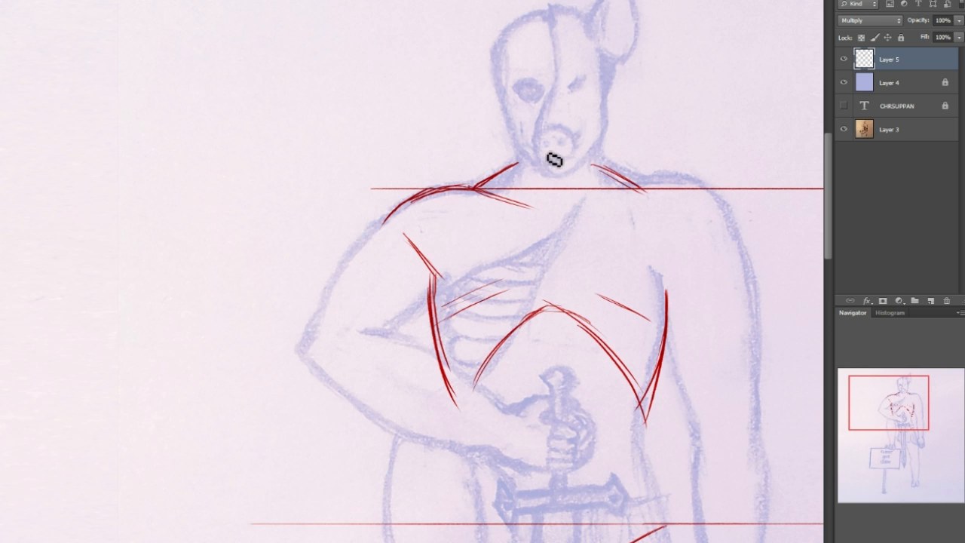
# - Sketch a small demonstration figure beside the character, with an oval head, circular shoulders, a spine line and a rib cage
pyautogui.moveTo(174, 118)
pyautogui.mouseDown()
pyautogui.moveTo(164, 119)
pyautogui.moveTo(183, 111)
pyautogui.mouseUp()
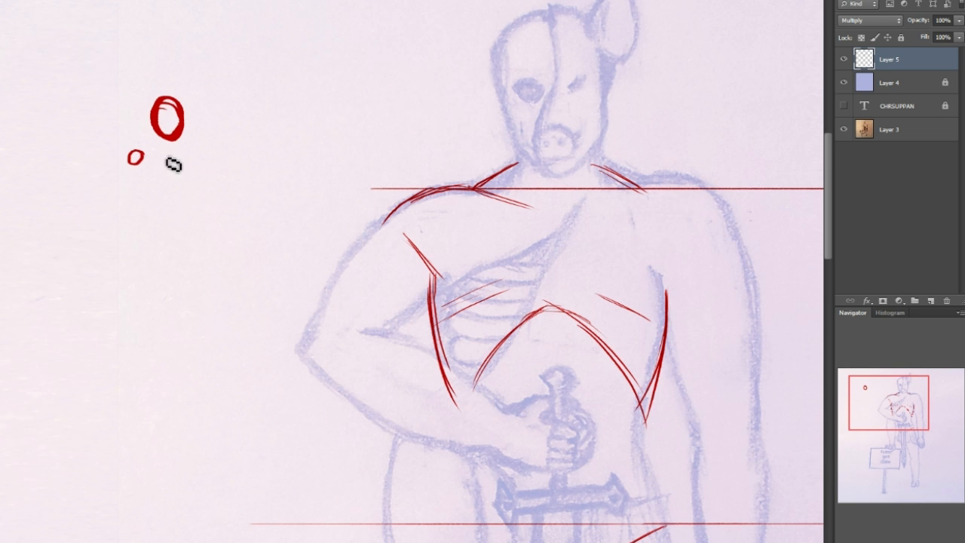
pyautogui.moveTo(198, 162)
pyautogui.mouseDown()
pyautogui.moveTo(201, 151)
pyautogui.moveTo(150, 240)
pyautogui.mouseUp()
pyautogui.moveTo(158, 171); pyautogui.dragTo(128, 219)
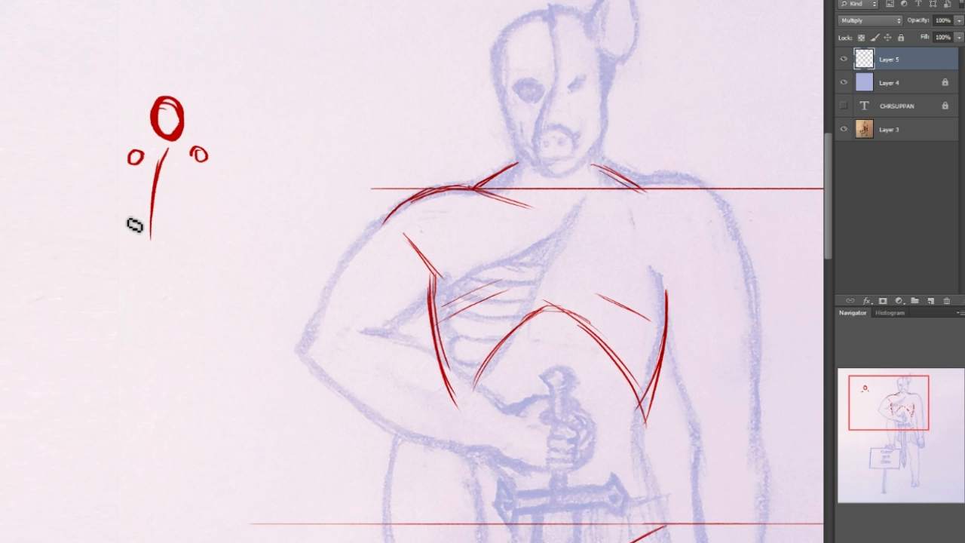
pyautogui.moveTo(162, 184); pyautogui.dragTo(185, 215)
pyautogui.moveTo(205, 181); pyautogui.dragTo(189, 213)
pyautogui.moveTo(213, 160); pyautogui.dragTo(187, 216)
pyautogui.moveTo(129, 175)
pyautogui.mouseDown()
pyautogui.moveTo(126, 216)
pyautogui.moveTo(149, 197)
pyautogui.moveTo(138, 255)
pyautogui.moveTo(187, 219)
pyautogui.mouseUp()
# - Add the waist and legs to the small demonstration figure, with one leg straight and the other raised and bent
pyautogui.moveTo(138, 258)
pyautogui.mouseDown()
pyautogui.moveTo(68, 272)
pyautogui.moveTo(136, 336)
pyautogui.mouseUp()
pyautogui.moveTo(110, 341); pyautogui.dragTo(143, 340)
pyautogui.moveTo(189, 254)
pyautogui.mouseDown()
pyautogui.moveTo(212, 333)
pyautogui.moveTo(202, 399)
pyautogui.mouseUp()
pyautogui.moveTo(202, 348); pyautogui.dragTo(204, 481)
pyautogui.moveTo(143, 260)
pyautogui.mouseDown()
pyautogui.moveTo(179, 265)
pyautogui.moveTo(166, 284)
pyautogui.mouseUp()
pyautogui.moveTo(190, 254)
pyautogui.mouseDown()
pyautogui.moveTo(209, 351)
pyautogui.moveTo(198, 438)
pyautogui.moveTo(205, 478)
pyautogui.mouseUp()
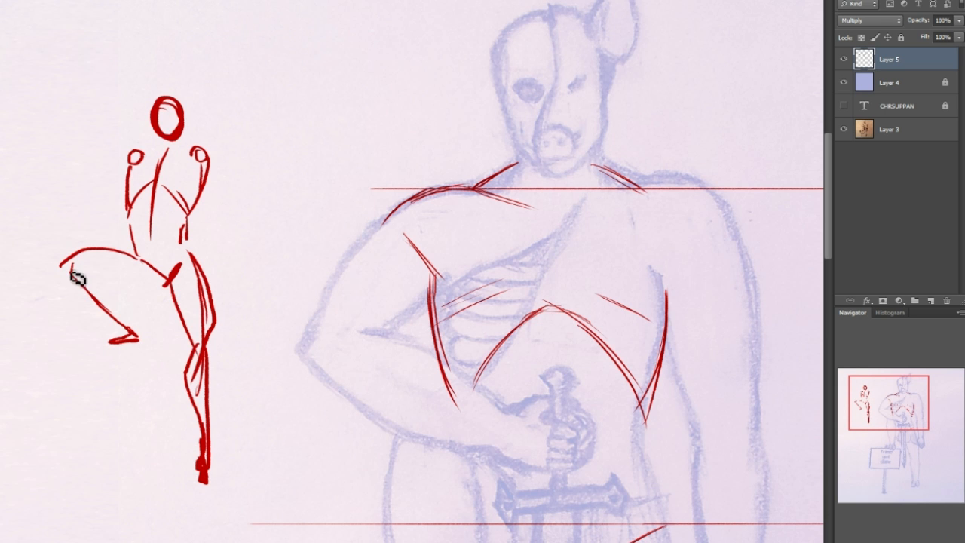
pyautogui.moveTo(55, 272)
pyautogui.mouseDown()
pyautogui.moveTo(130, 318)
pyautogui.moveTo(158, 296)
pyautogui.mouseUp()
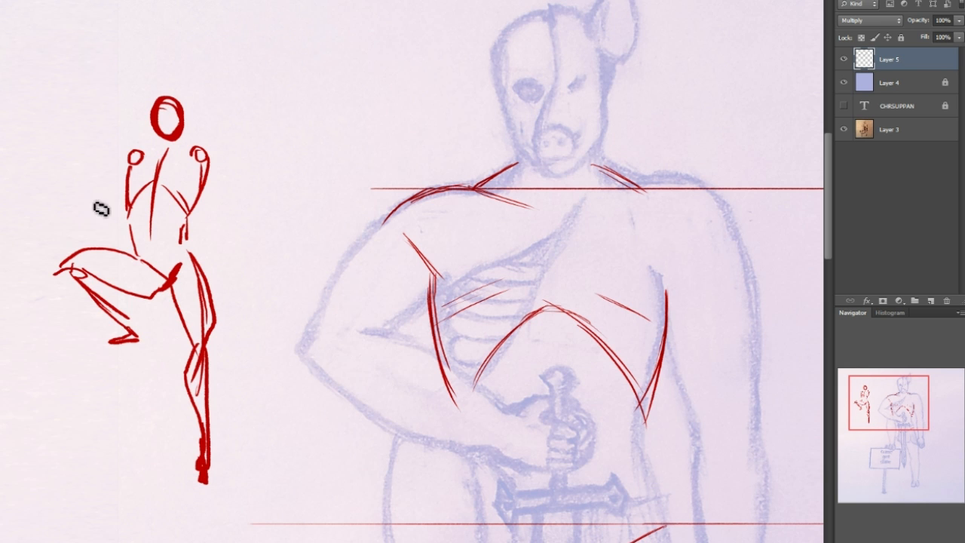
# - Draw both bent arms of the small demonstration figure, with the forearms and hands stretched outward
pyautogui.moveTo(123, 165); pyautogui.dragTo(57, 225)
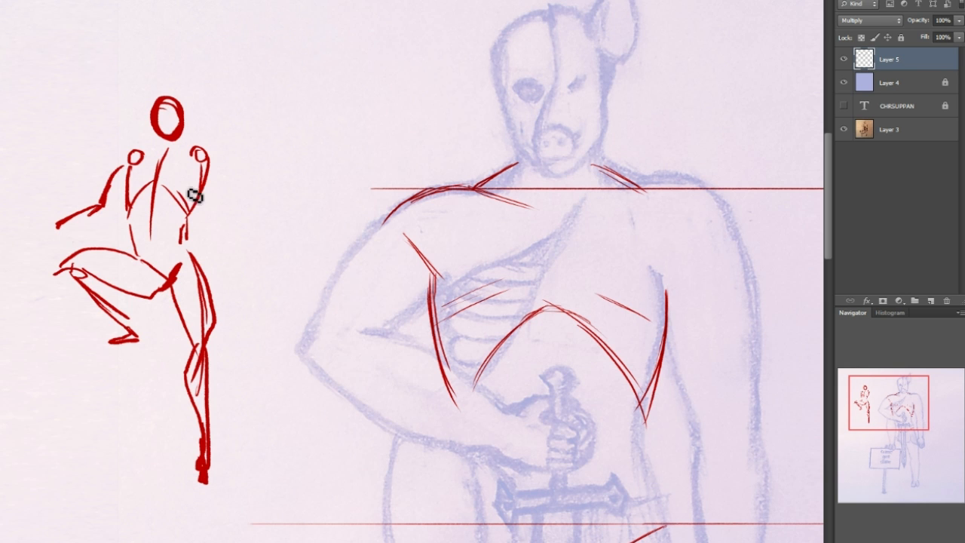
pyautogui.moveTo(115, 211); pyautogui.dragTo(35, 230)
pyautogui.moveTo(125, 162)
pyautogui.mouseDown()
pyautogui.moveTo(109, 211)
pyautogui.moveTo(111, 189)
pyautogui.mouseUp()
pyautogui.moveTo(35, 226); pyautogui.dragTo(58, 222)
pyautogui.moveTo(248, 205); pyautogui.dragTo(305, 202)
pyautogui.moveTo(211, 162); pyautogui.dragTo(269, 203)
pyautogui.moveTo(208, 160); pyautogui.dragTo(243, 216)
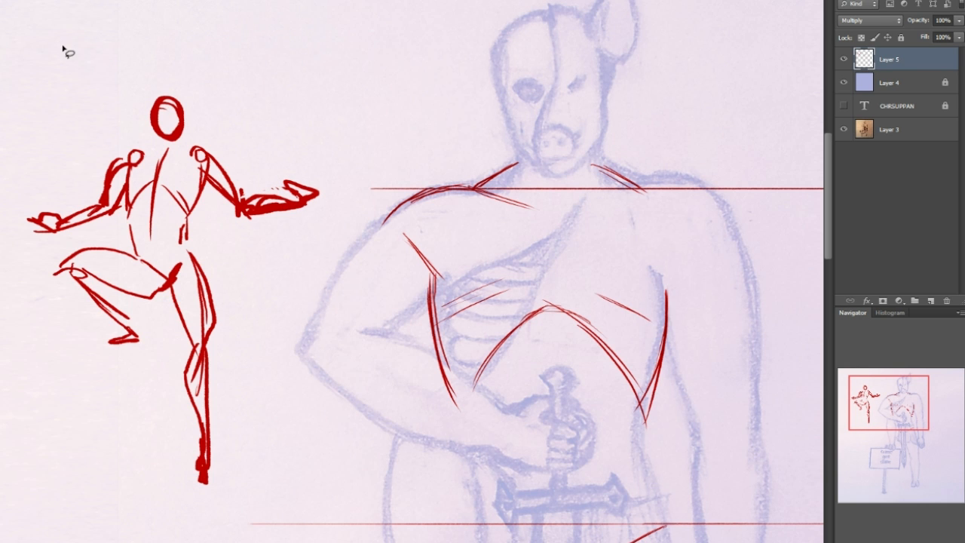
# - Lasso and delete the small demonstration figure beside the character, clearing the selection
pyautogui.moveTo(925, 399)
pyautogui.mouseDown()
pyautogui.moveTo(947, 465)
pyautogui.moveTo(921, 460)
pyautogui.moveTo(925, 370)
pyautogui.moveTo(911, 400)
pyautogui.mouseUp()
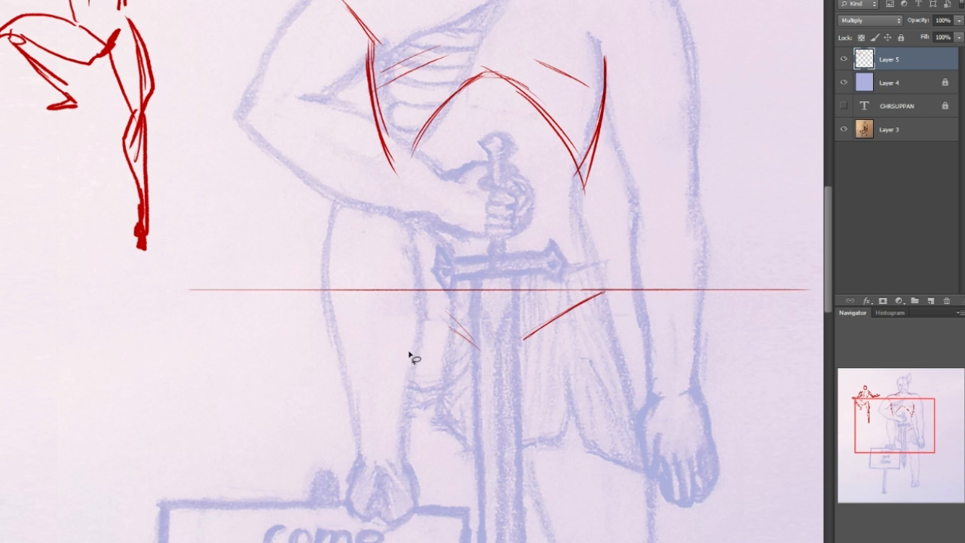
pyautogui.moveTo(923, 424); pyautogui.dragTo(924, 411)
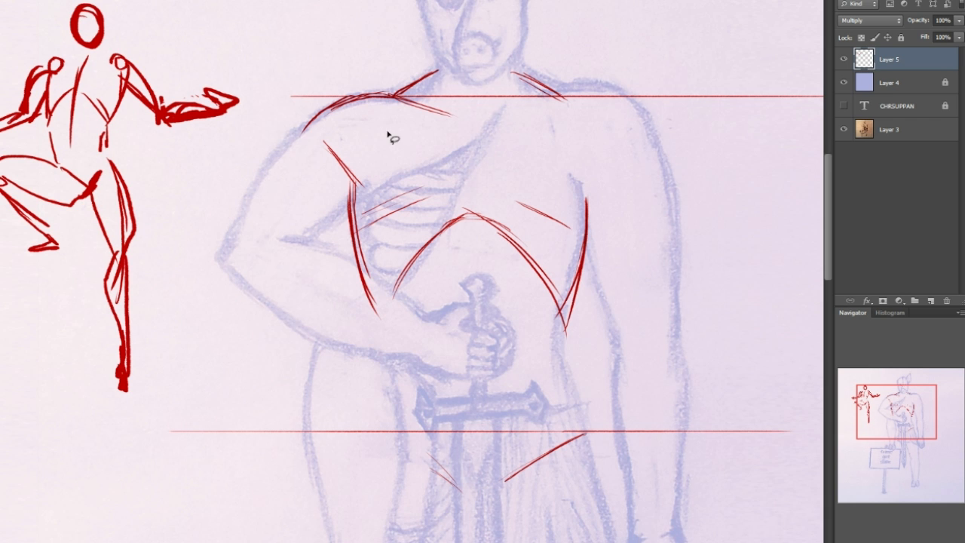
pyautogui.moveTo(900, 429); pyautogui.dragTo(899, 454)
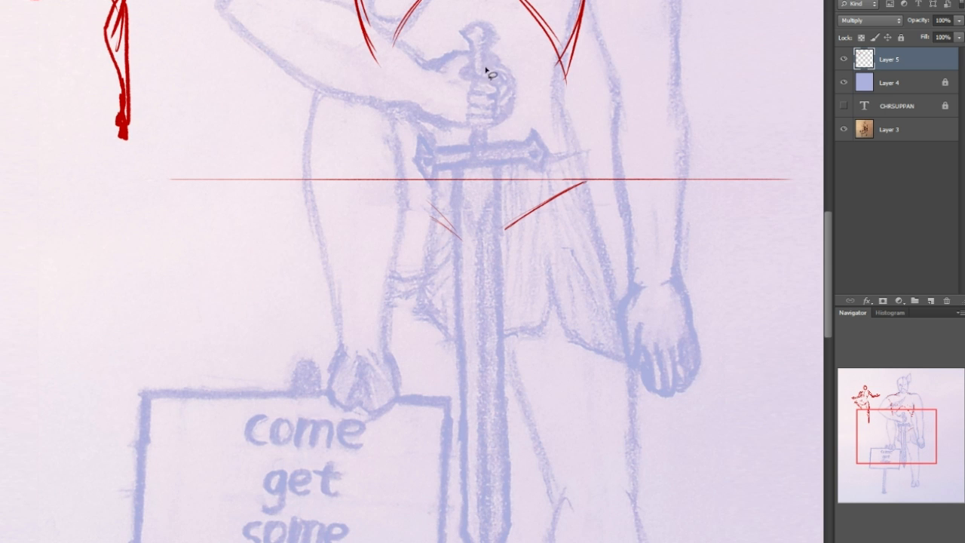
pyautogui.moveTo(879, 430); pyautogui.dragTo(887, 399)
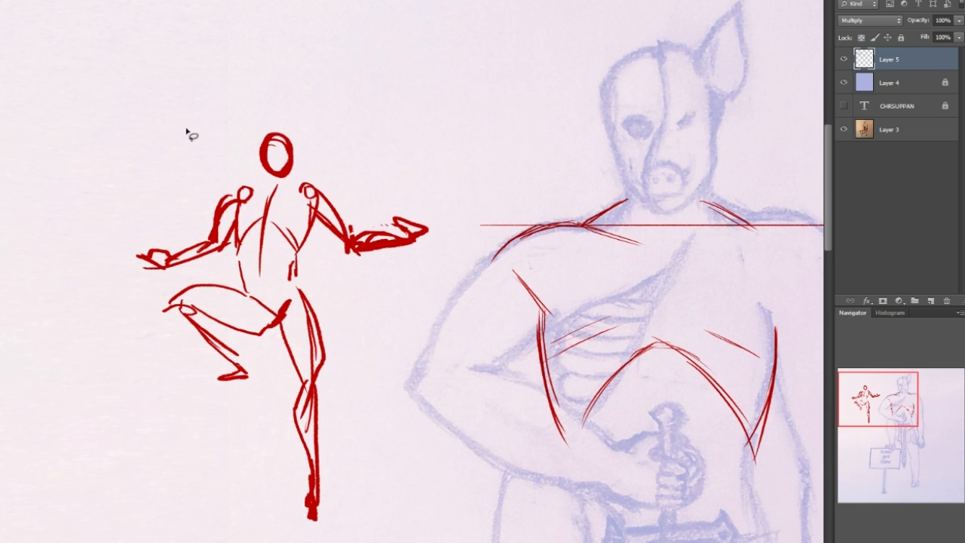
pyautogui.moveTo(75, 254)
pyautogui.mouseDown()
pyautogui.moveTo(442, 204)
pyautogui.moveTo(375, 446)
pyautogui.mouseUp()
pyautogui.moveTo(231, 523); pyautogui.dragTo(66, 256)
pyautogui.press('Delete')
pyautogui.hotkey('ctrl', 'd')
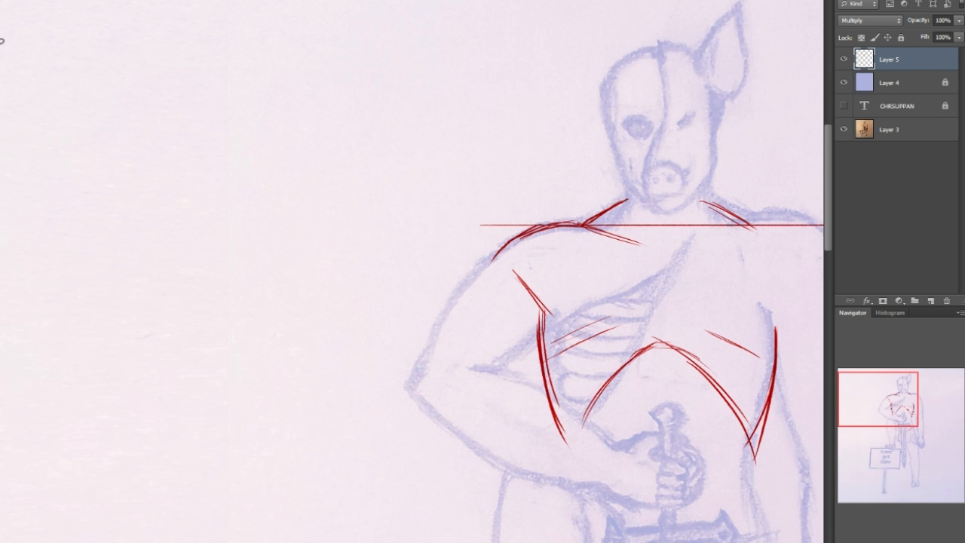
# - Draw both collarbones meeting in a V below the neck and a vertical center line down the chest
pyautogui.moveTo(907, 390)
pyautogui.mouseDown()
pyautogui.moveTo(926, 408)
pyautogui.moveTo(906, 373)
pyautogui.mouseUp()
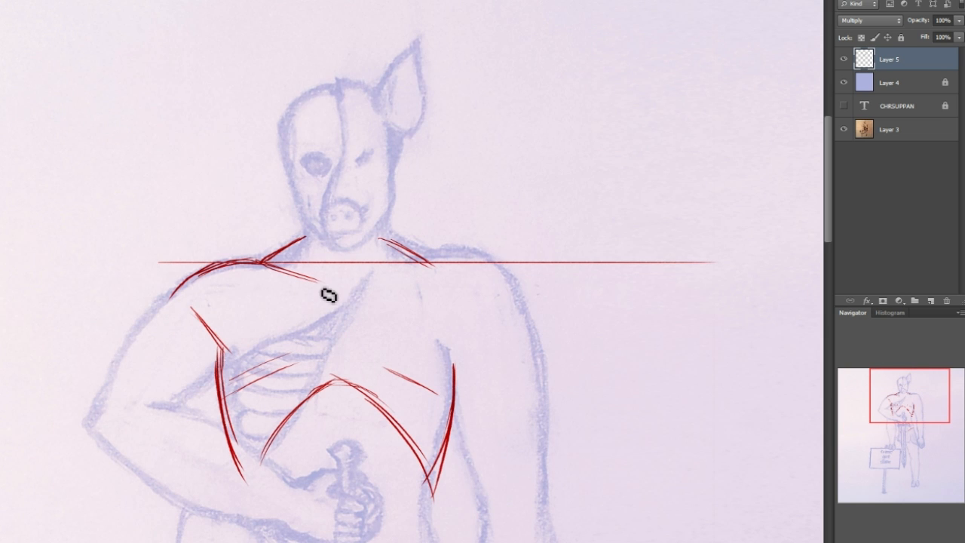
pyautogui.moveTo(278, 267); pyautogui.dragTo(339, 292)
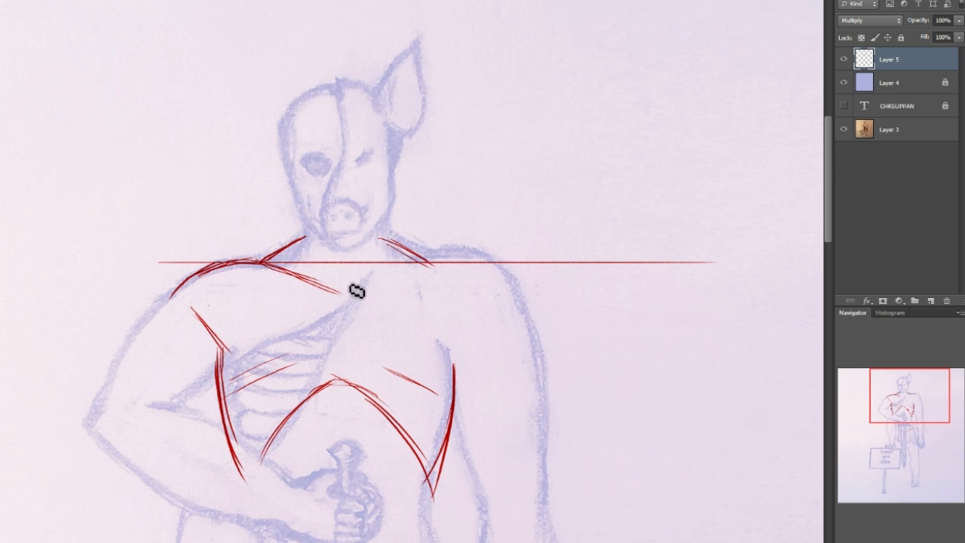
pyautogui.moveTo(334, 283); pyautogui.dragTo(334, 434)
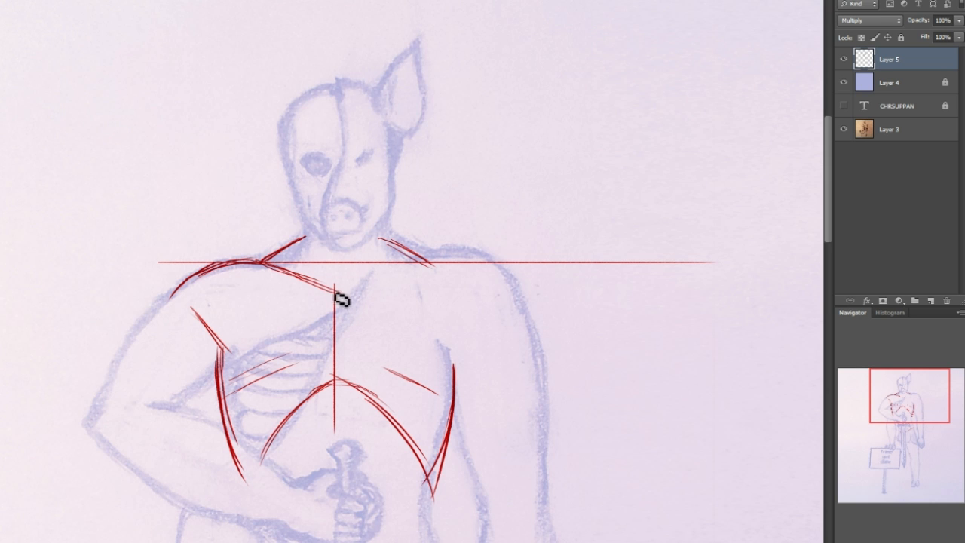
pyautogui.moveTo(425, 264); pyautogui.dragTo(334, 298)
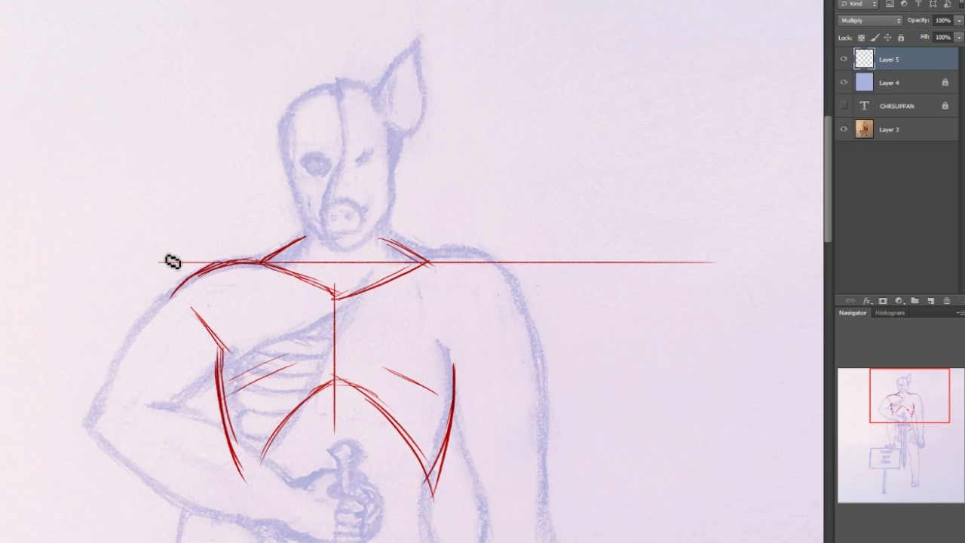
# - Mark the abdomen's center and sketch the waist contour on the sword-arm side, redrawing the hip arc down to the groin
pyautogui.moveTo(908, 384); pyautogui.dragTo(893, 403)
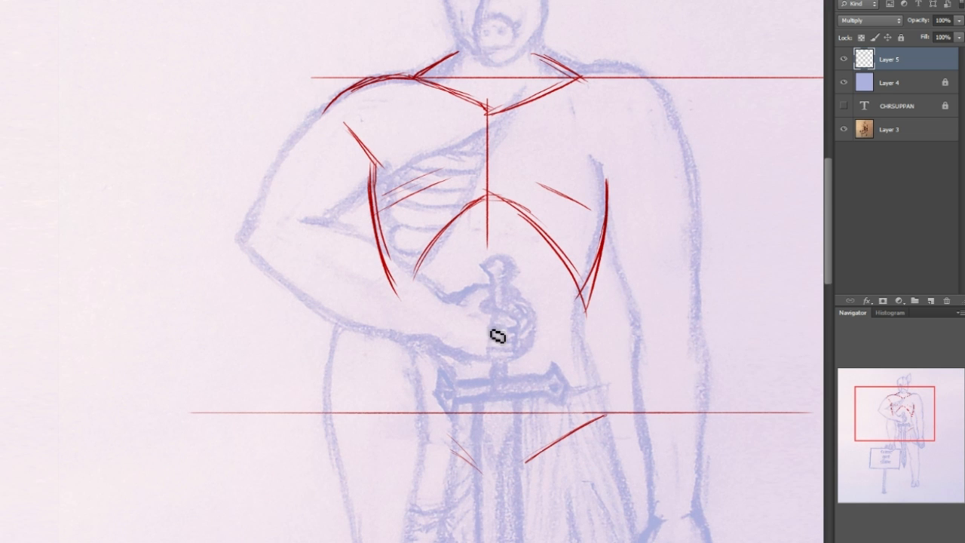
pyautogui.moveTo(487, 298); pyautogui.dragTo(485, 331)
pyautogui.moveTo(393, 305); pyautogui.dragTo(380, 388)
pyautogui.moveTo(397, 295); pyautogui.dragTo(382, 408)
pyautogui.moveTo(395, 320); pyautogui.dragTo(368, 431)
pyautogui.moveTo(387, 393); pyautogui.dragTo(367, 420)
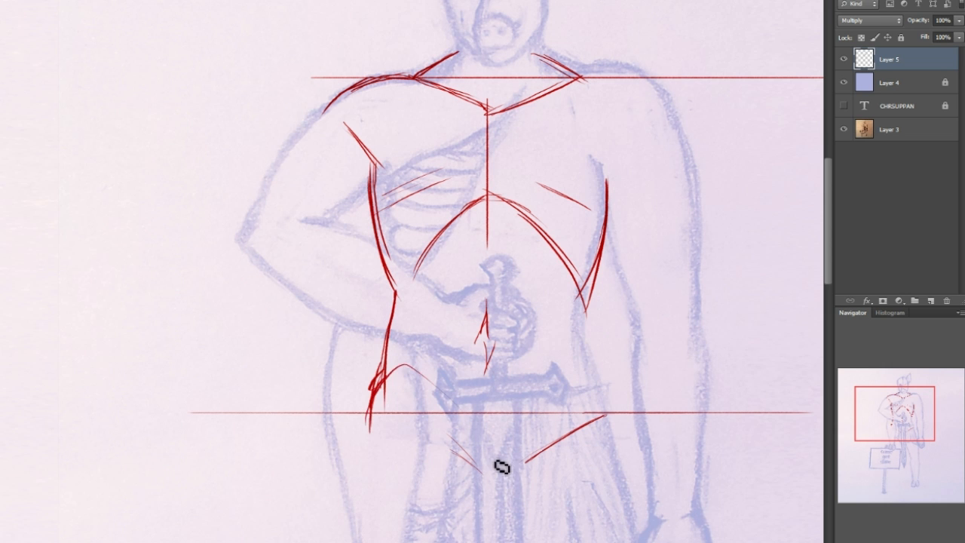
pyautogui.hotkey('ctrl', 'z')
pyautogui.press('l')
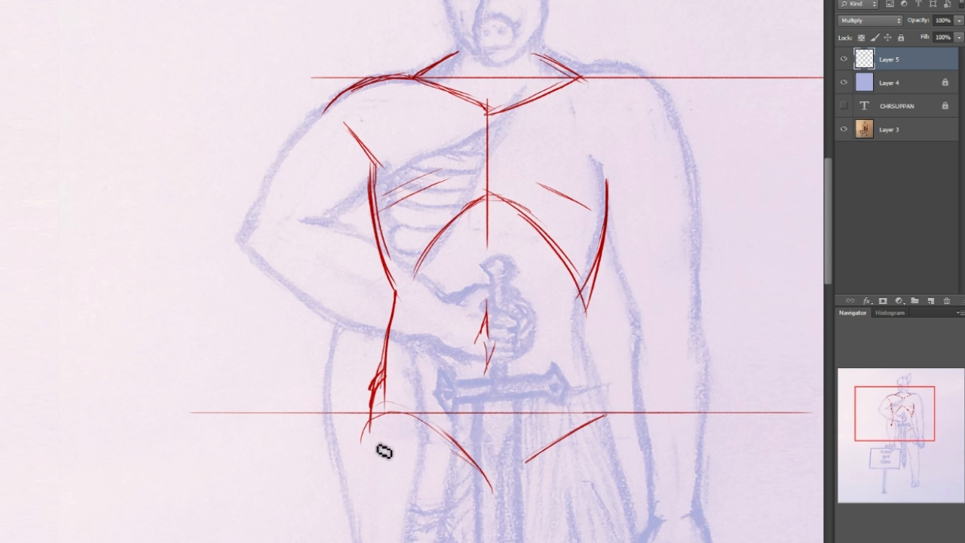
# - Mark the waist below the rib cage on the hanging-arm side and undo the stroke running down to the hip
pyautogui.moveTo(586, 309); pyautogui.dragTo(578, 324)
pyautogui.moveTo(611, 416); pyautogui.dragTo(586, 326)
pyautogui.hotkey('ctrl', 'alt', 'z')
pyautogui.hotkey('ctrl', 'alt', 'z')
# - Sketch the upper arm of the sword arm, outlining the shoulder muscle, the outer edge to the elbow and the underside
pyautogui.moveTo(915, 392); pyautogui.dragTo(905, 385)
pyautogui.moveTo(408, 162)
pyautogui.mouseDown()
pyautogui.moveTo(404, 208)
pyautogui.moveTo(435, 253)
pyautogui.moveTo(386, 257)
pyautogui.mouseUp()
pyautogui.moveTo(395, 192); pyautogui.dragTo(329, 266)
pyautogui.moveTo(360, 227); pyautogui.dragTo(313, 295)
pyautogui.moveTo(331, 301)
pyautogui.mouseDown()
pyautogui.moveTo(397, 283)
pyautogui.moveTo(344, 311)
pyautogui.moveTo(456, 236)
pyautogui.mouseUp()
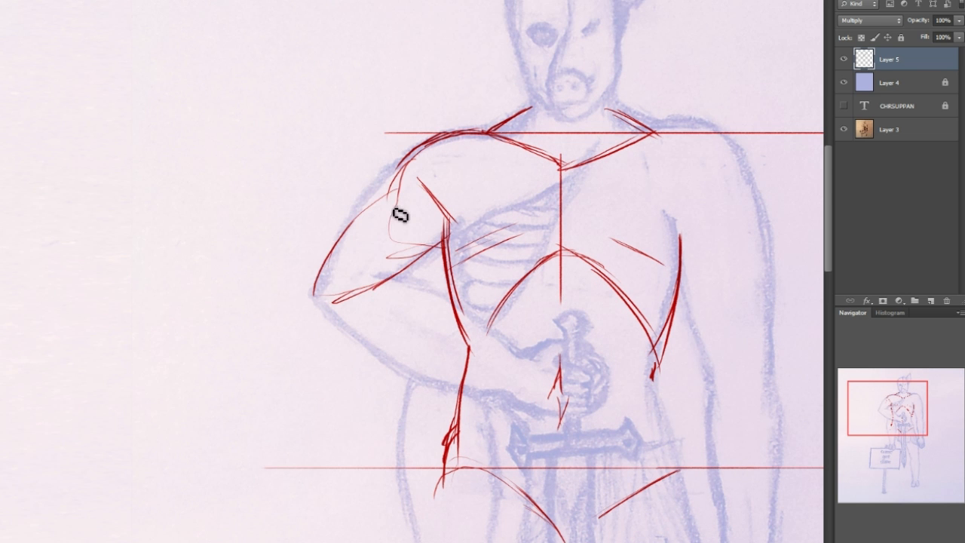
pyautogui.moveTo(403, 186)
pyautogui.mouseDown()
pyautogui.moveTo(356, 218)
pyautogui.moveTo(323, 286)
pyautogui.moveTo(328, 323)
pyautogui.moveTo(342, 327)
pyautogui.moveTo(377, 302)
pyautogui.moveTo(448, 241)
pyautogui.mouseUp()
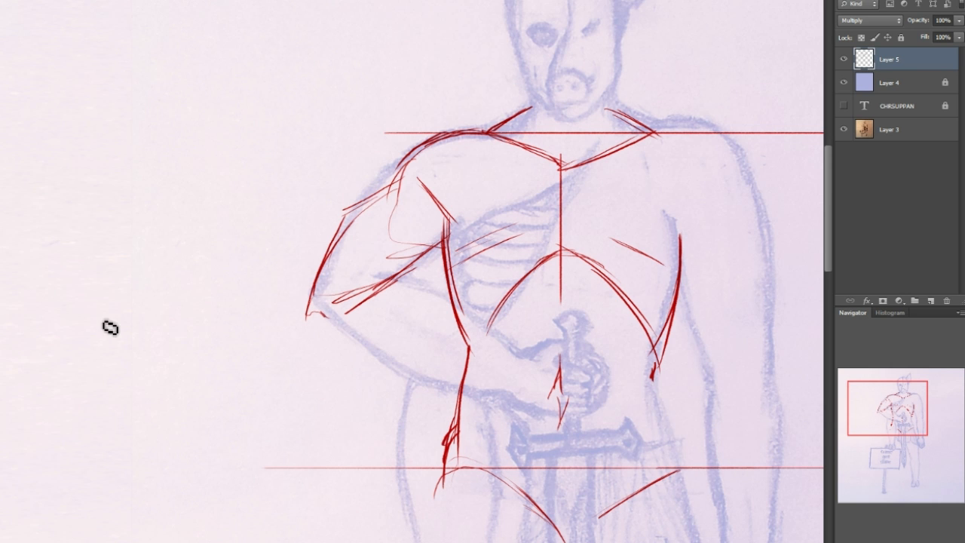
# - Draw a long shallow curve leading from the empty area to the elbow and reinforce the outer contour of the upper arm
pyautogui.moveTo(94, 316); pyautogui.dragTo(314, 326)
pyautogui.moveTo(917, 414)
pyautogui.mouseDown()
pyautogui.moveTo(924, 456)
pyautogui.moveTo(918, 395)
pyautogui.mouseUp()
pyautogui.moveTo(207, 255); pyautogui.dragTo(275, 214)
pyautogui.moveTo(240, 242); pyautogui.dragTo(205, 285)
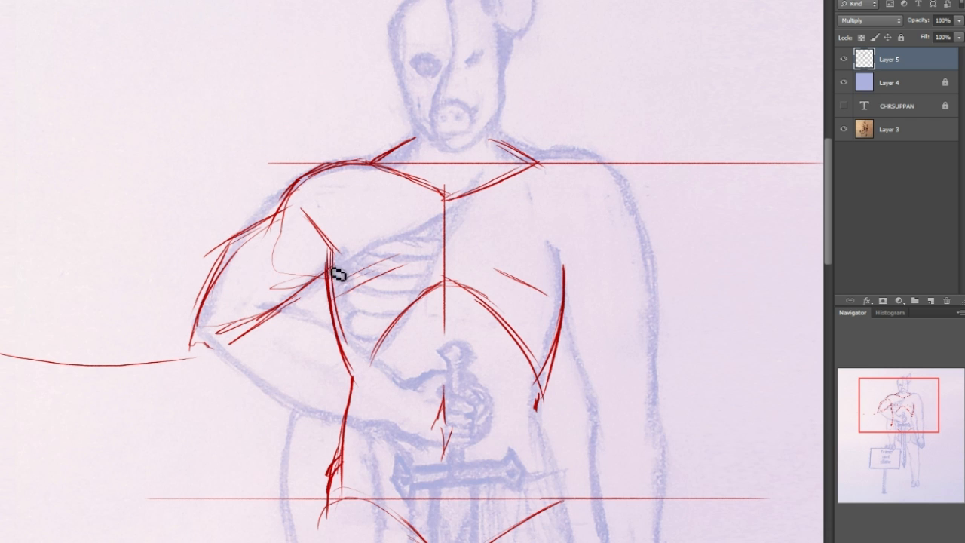
# - Erase the part of the red waist contour that crosses the forearm of the sword arm
pyautogui.moveTo(919, 415); pyautogui.dragTo(919, 423)
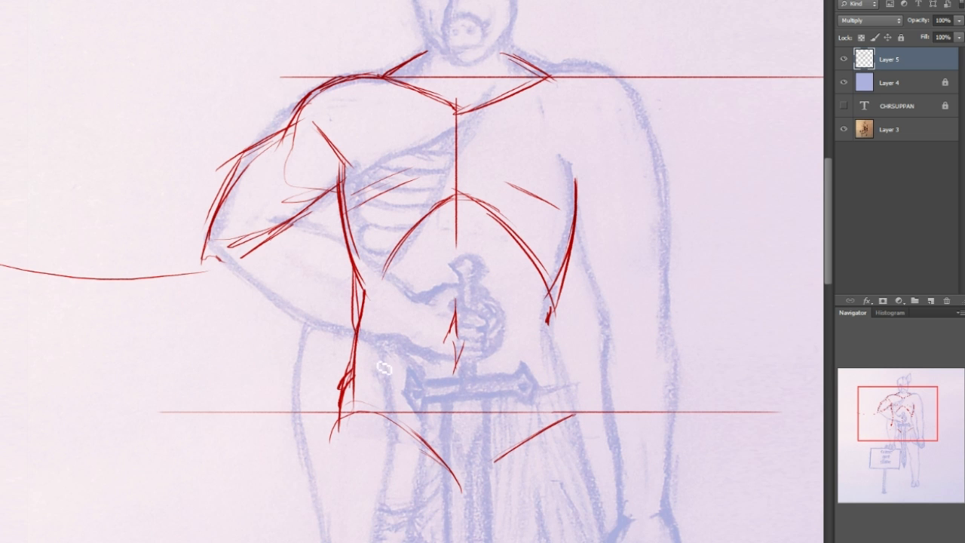
pyautogui.moveTo(359, 300)
pyautogui.mouseDown()
pyautogui.moveTo(370, 314)
pyautogui.moveTo(364, 329)
pyautogui.mouseUp()
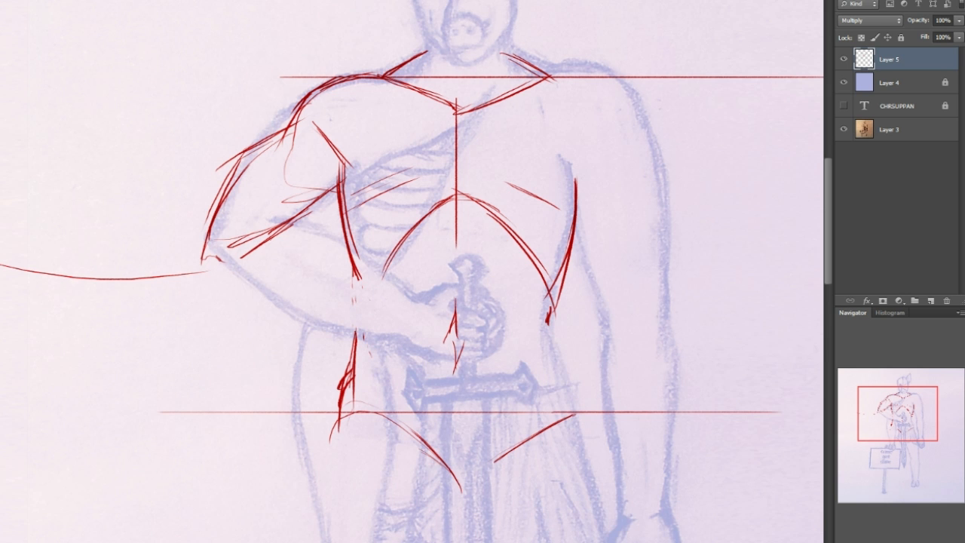
# - Redraw the waist-to-hip contour below the sword arm and erase its stray strokes down to the hip line
pyautogui.moveTo(367, 301); pyautogui.dragTo(345, 422)
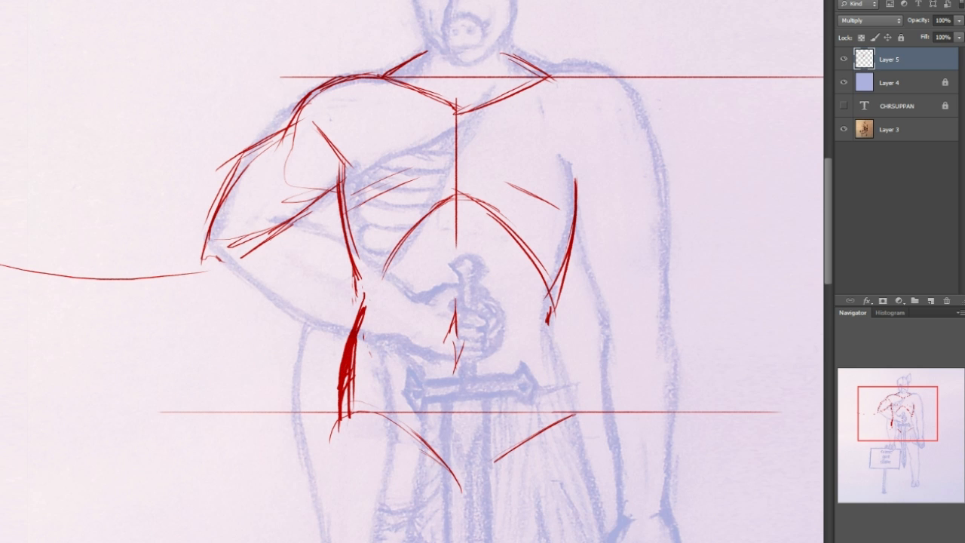
pyautogui.moveTo(370, 317)
pyautogui.mouseDown()
pyautogui.moveTo(358, 418)
pyautogui.moveTo(360, 351)
pyautogui.moveTo(353, 393)
pyautogui.mouseUp()
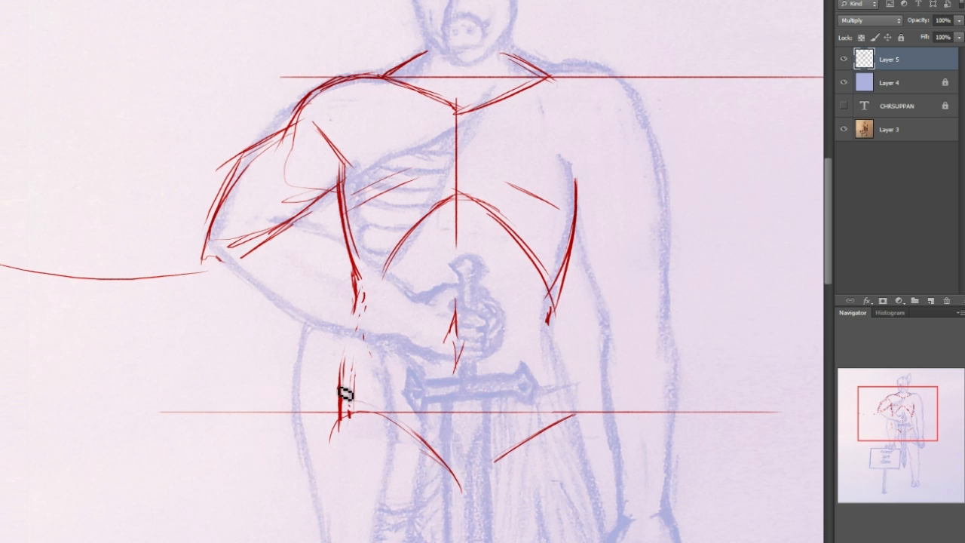
pyautogui.moveTo(355, 301)
pyautogui.mouseDown()
pyautogui.moveTo(340, 395)
pyautogui.moveTo(346, 380)
pyautogui.mouseUp()
pyautogui.moveTo(920, 431); pyautogui.dragTo(926, 396)
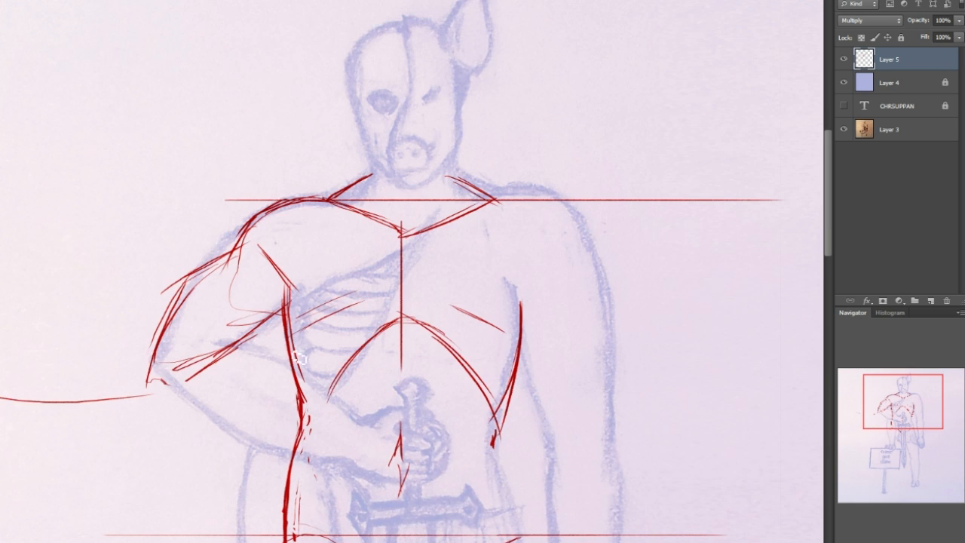
# - Draw an egg-shaped belly outline from the rib arch down to just below the hip line and refine its sides
pyautogui.moveTo(913, 392); pyautogui.dragTo(907, 412)
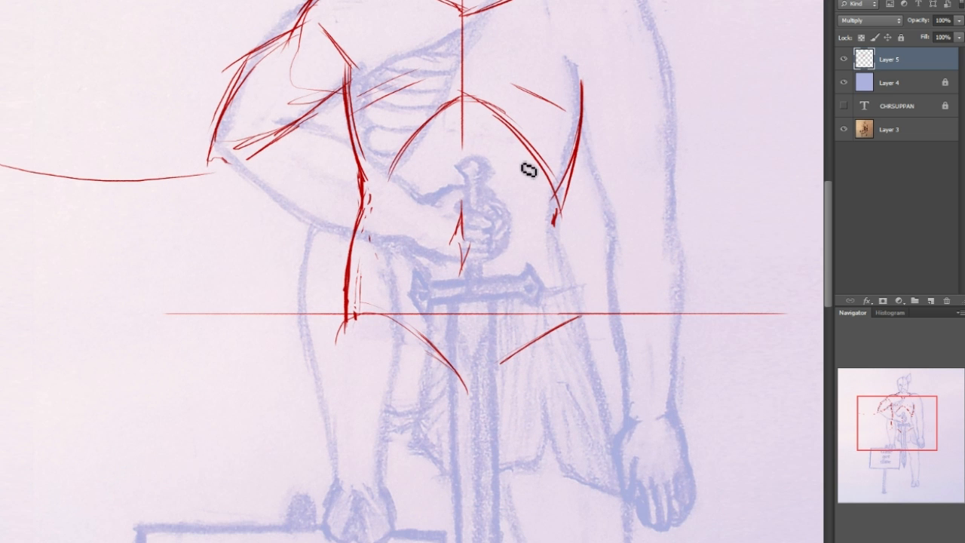
pyautogui.moveTo(387, 234)
pyautogui.mouseDown()
pyautogui.moveTo(399, 186)
pyautogui.moveTo(425, 340)
pyautogui.mouseUp()
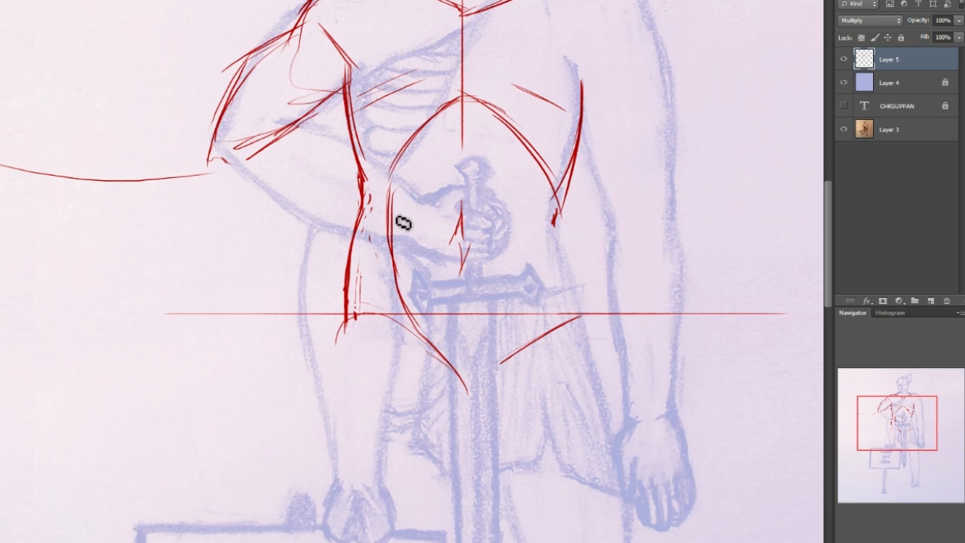
pyautogui.moveTo(553, 173)
pyautogui.mouseDown()
pyautogui.moveTo(533, 324)
pyautogui.moveTo(492, 322)
pyautogui.moveTo(487, 352)
pyautogui.moveTo(409, 303)
pyautogui.mouseUp()
pyautogui.moveTo(543, 236); pyautogui.dragTo(535, 162)
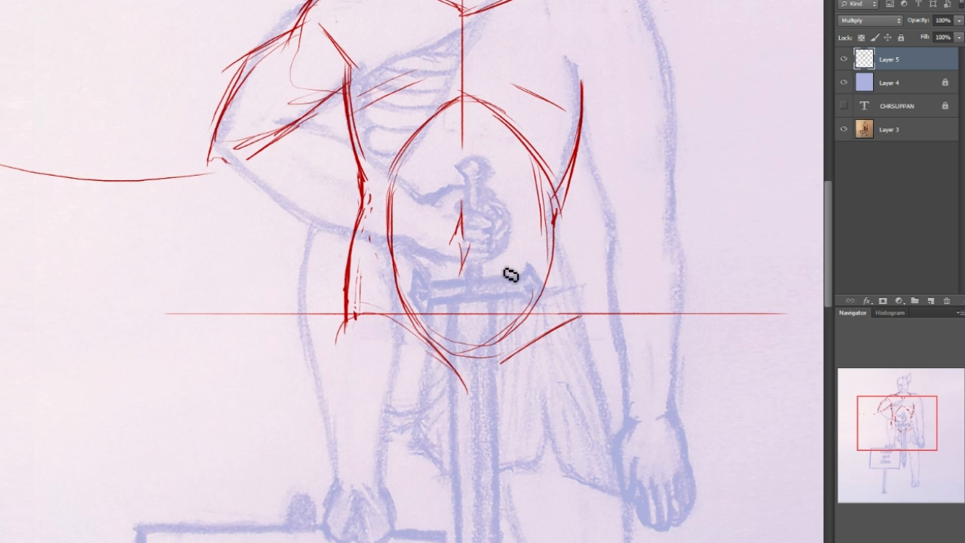
pyautogui.moveTo(395, 283); pyautogui.dragTo(387, 181)
pyautogui.moveTo(539, 237); pyautogui.dragTo(530, 144)
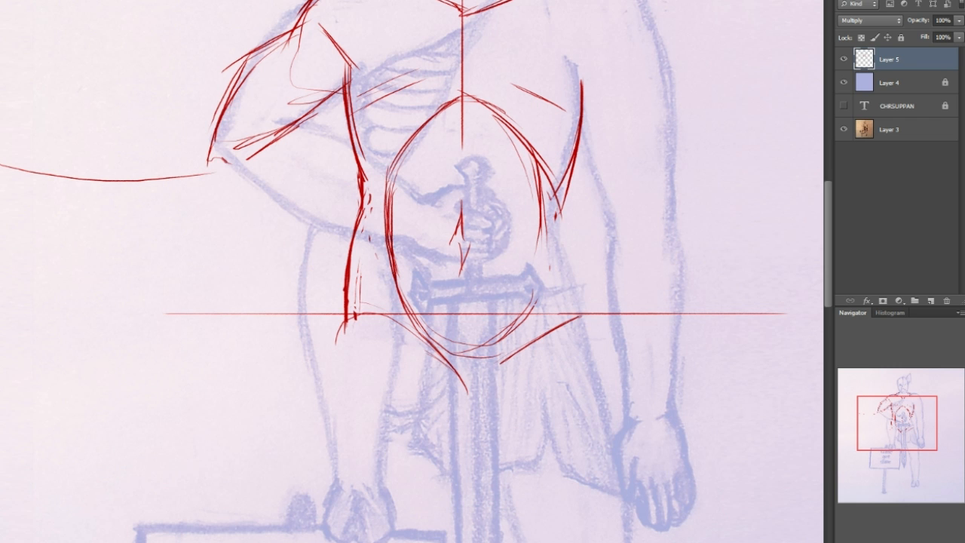
# - Extend the torso side on the hanging-arm side up to the armpit and sketch the armpit crease and shoulder top
pyautogui.moveTo(903, 410); pyautogui.dragTo(902, 395)
pyautogui.moveTo(581, 208)
pyautogui.mouseDown()
pyautogui.moveTo(593, 298)
pyautogui.moveTo(586, 250)
pyautogui.mouseUp()
pyautogui.moveTo(585, 197); pyautogui.dragTo(588, 260)
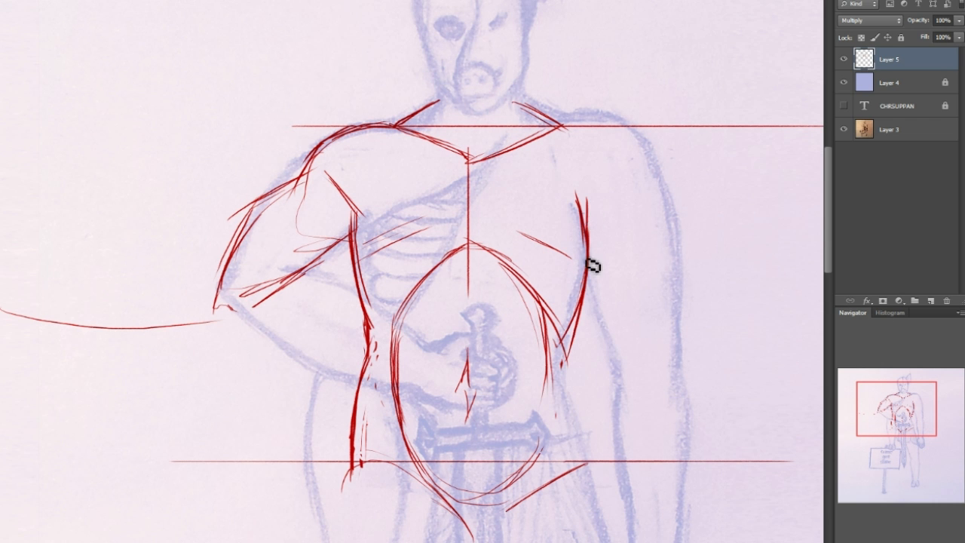
pyautogui.moveTo(577, 202); pyautogui.dragTo(612, 180)
pyautogui.moveTo(558, 125)
pyautogui.mouseDown()
pyautogui.moveTo(663, 146)
pyautogui.moveTo(649, 132)
pyautogui.mouseUp()
pyautogui.moveTo(595, 203); pyautogui.dragTo(639, 178)
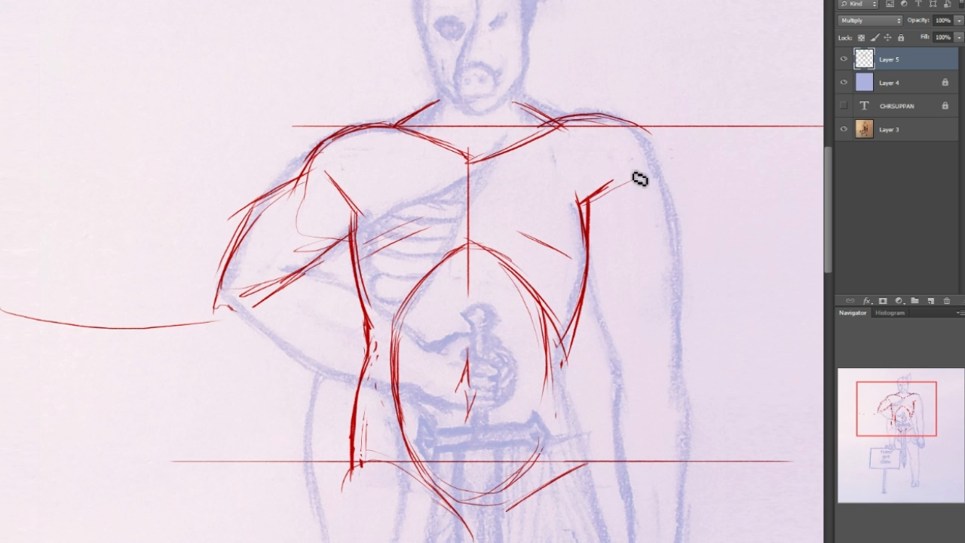
# - Thicken the torso side on the hanging-arm side, carry it down to the hip, and draw a slanted pelvis line across the lower belly
pyautogui.moveTo(572, 205)
pyautogui.mouseDown()
pyautogui.moveTo(568, 309)
pyautogui.moveTo(577, 339)
pyautogui.mouseUp()
pyautogui.moveTo(591, 231)
pyautogui.mouseDown()
pyautogui.moveTo(572, 345)
pyautogui.moveTo(580, 300)
pyautogui.mouseUp()
pyautogui.moveTo(586, 407); pyautogui.dragTo(578, 349)
pyautogui.moveTo(588, 407); pyautogui.dragTo(592, 459)
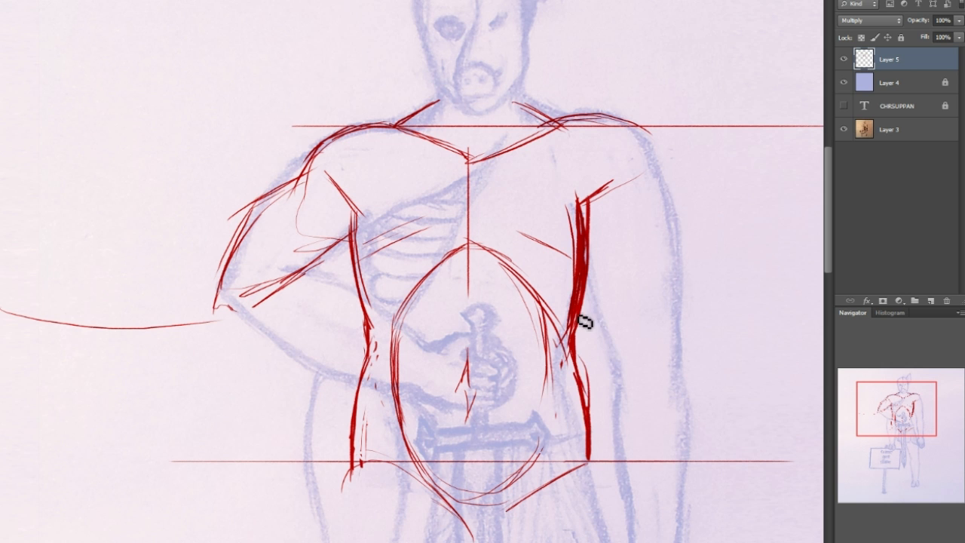
pyautogui.moveTo(595, 419); pyautogui.dragTo(607, 452)
pyautogui.moveTo(404, 365)
pyautogui.mouseDown()
pyautogui.moveTo(426, 482)
pyautogui.moveTo(531, 507)
pyautogui.mouseUp()
pyautogui.moveTo(362, 460)
pyautogui.mouseDown()
pyautogui.moveTo(517, 478)
pyautogui.moveTo(586, 500)
pyautogui.moveTo(584, 486)
pyautogui.mouseUp()
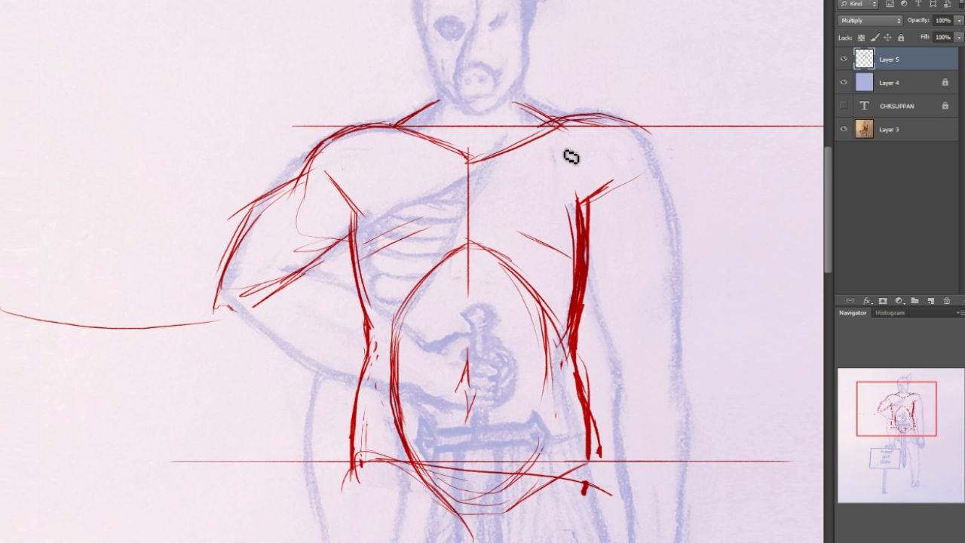
# - Round off the shoulder of the hanging arm and clean up its excess strokes and those along the torso side
pyautogui.moveTo(577, 150)
pyautogui.mouseDown()
pyautogui.moveTo(621, 149)
pyautogui.moveTo(564, 140)
pyautogui.moveTo(681, 185)
pyautogui.mouseUp()
pyautogui.moveTo(562, 141); pyautogui.dragTo(648, 150)
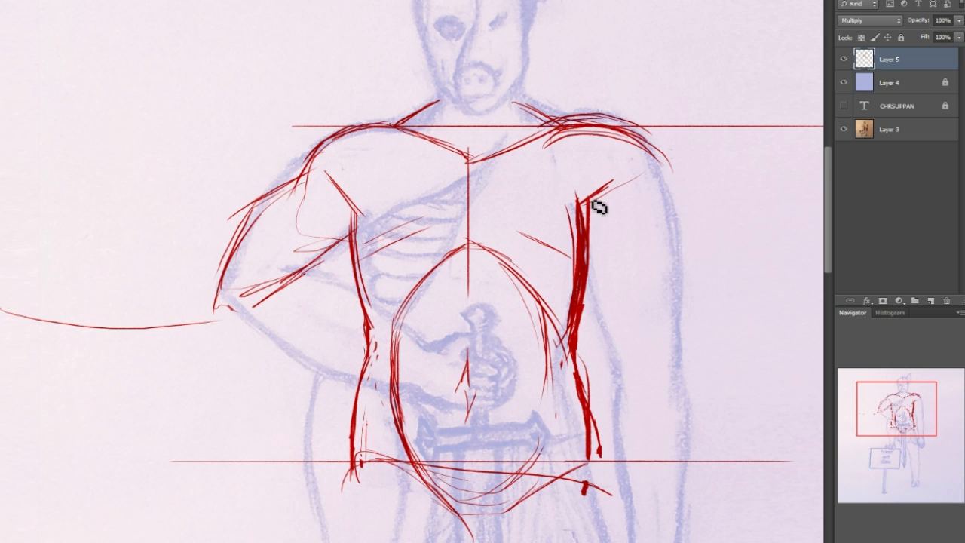
pyautogui.moveTo(673, 194); pyautogui.dragTo(639, 137)
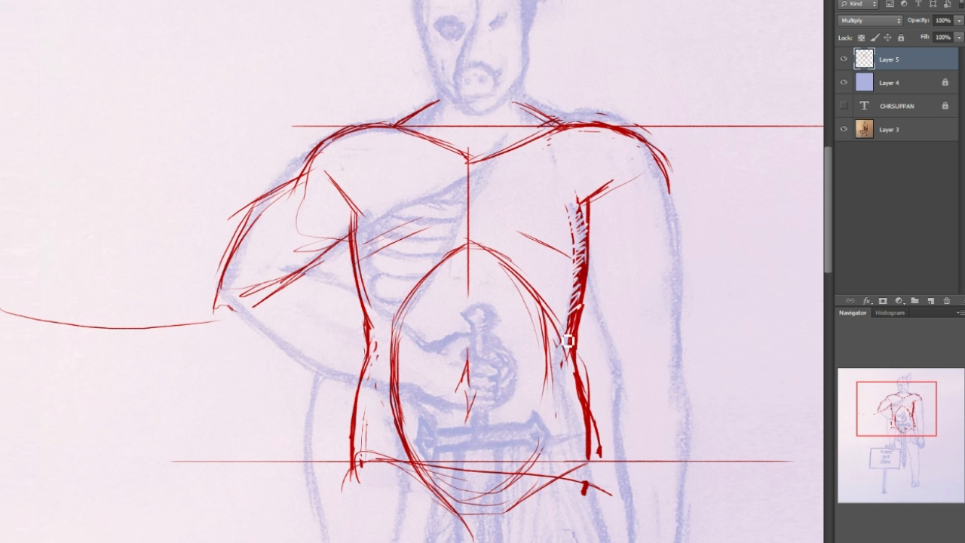
pyautogui.hotkey('ctrl', 'z')
# - Resize the image to a document width of 10 inches with proportions constrained
pyautogui.moveTo(886, 420); pyautogui.dragTo(891, 443)
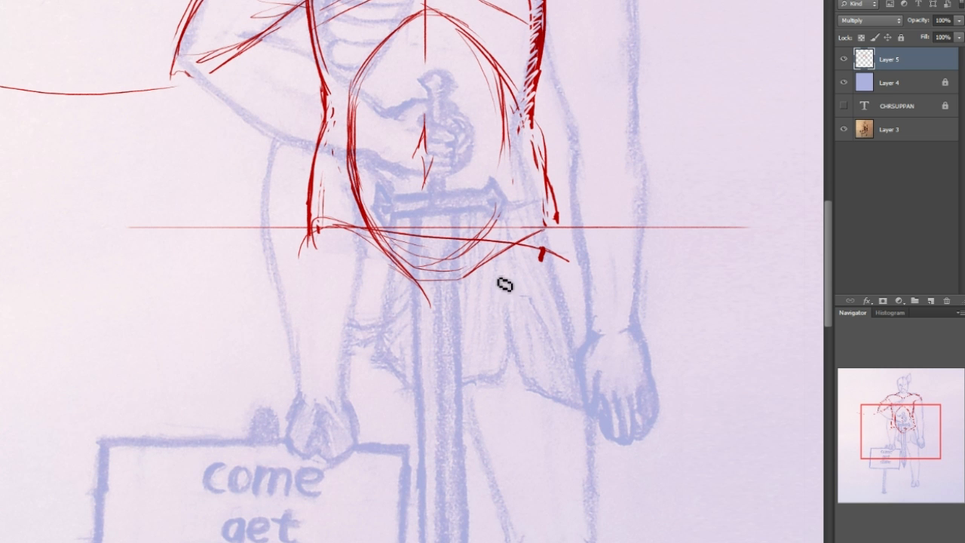
pyautogui.click(60, 0)
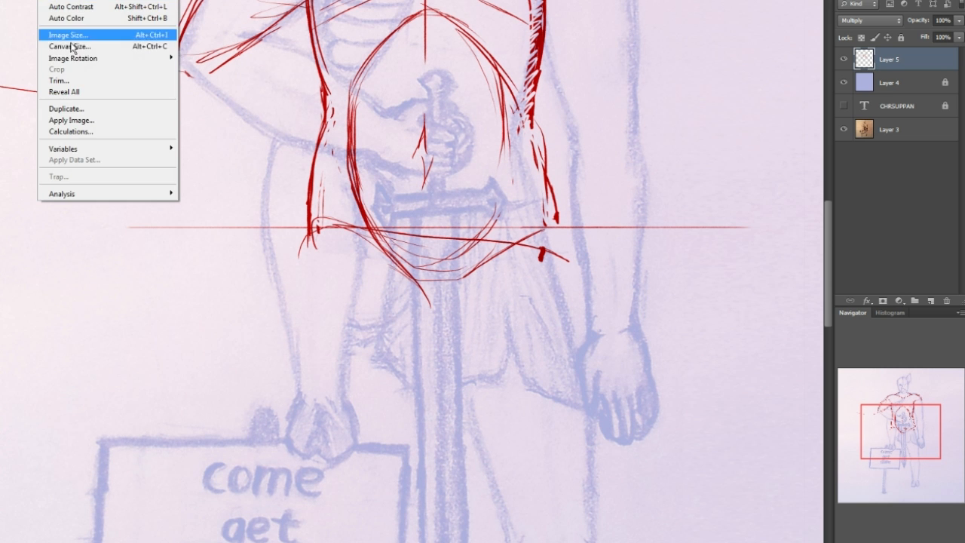
pyautogui.click(68, 37)
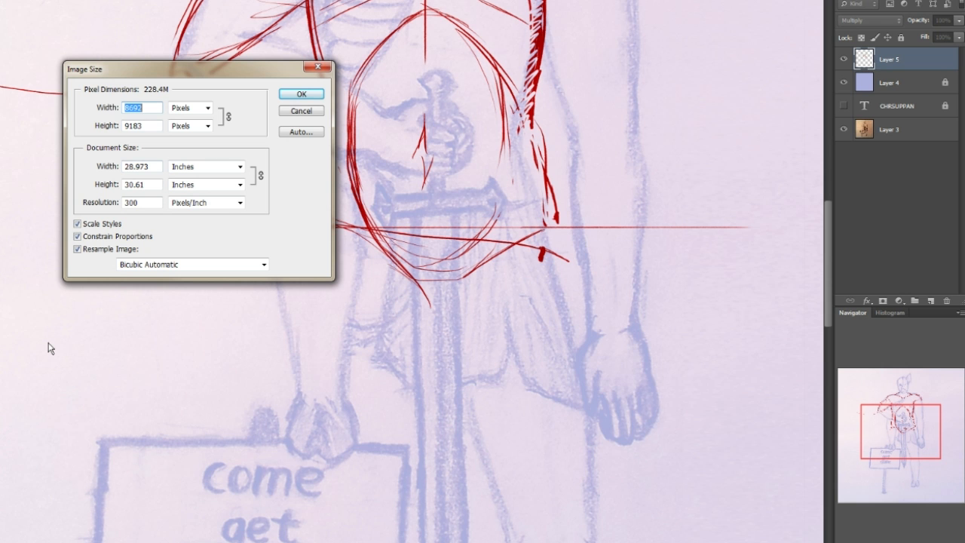
pyautogui.click(138, 165)
pyautogui.write('10')
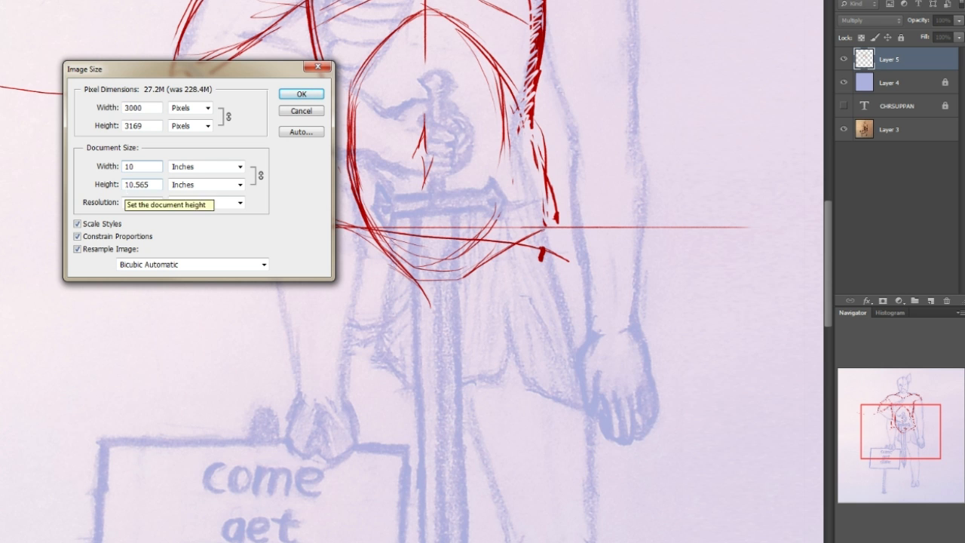
pyautogui.press('Return')
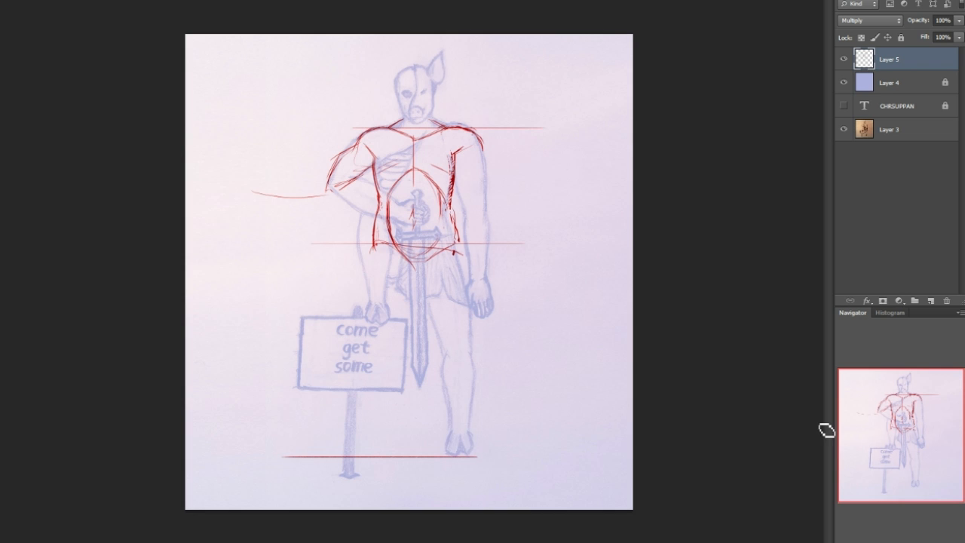
pyautogui.hotkey('ctrl', '+')
pyautogui.moveTo(919, 427); pyautogui.dragTo(915, 454)
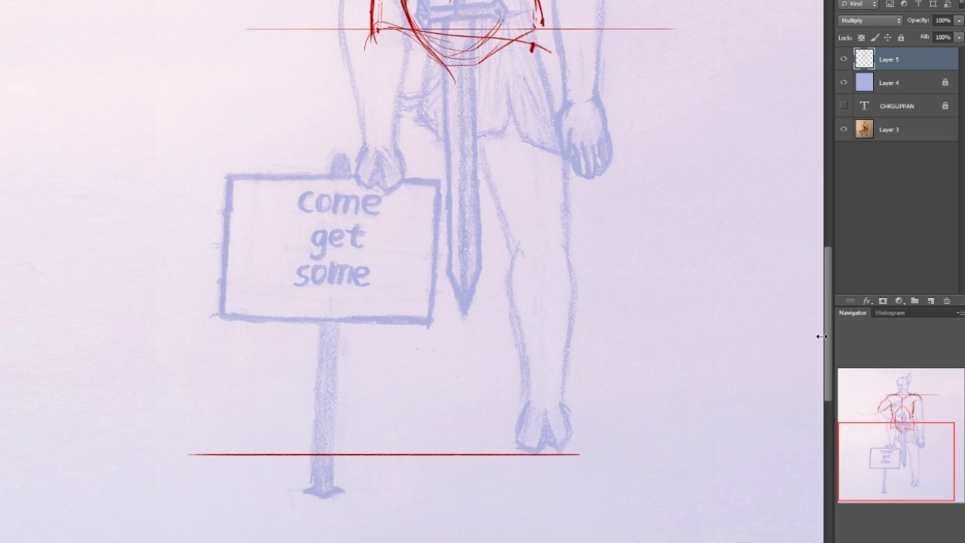
pyautogui.moveTo(533, 43); pyautogui.dragTo(532, 80)
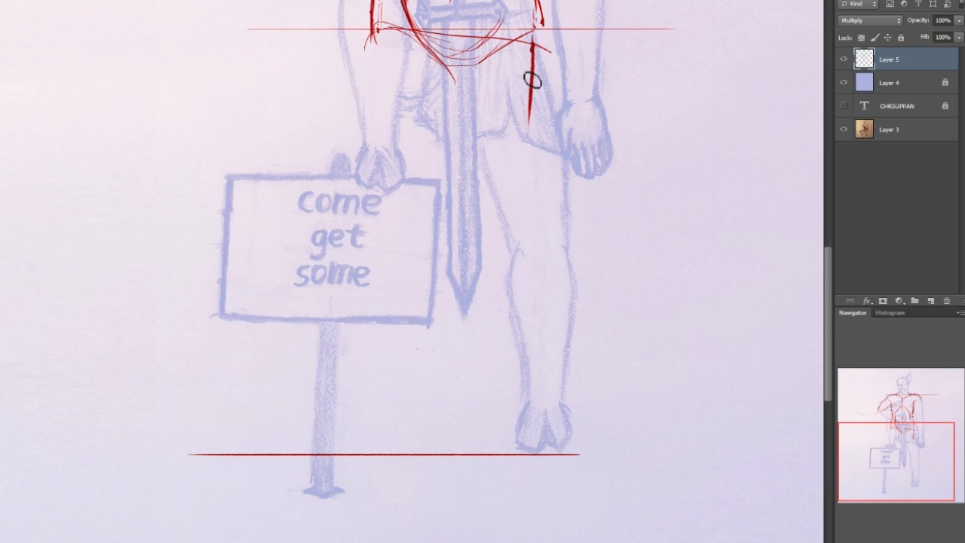
pyautogui.hotkey('ctrl', 'z')
# - Draw a vertical centre line from the pit of the neck to the ground and erase its portion below the pelvis
pyautogui.moveTo(916, 473); pyautogui.dragTo(893, 419)
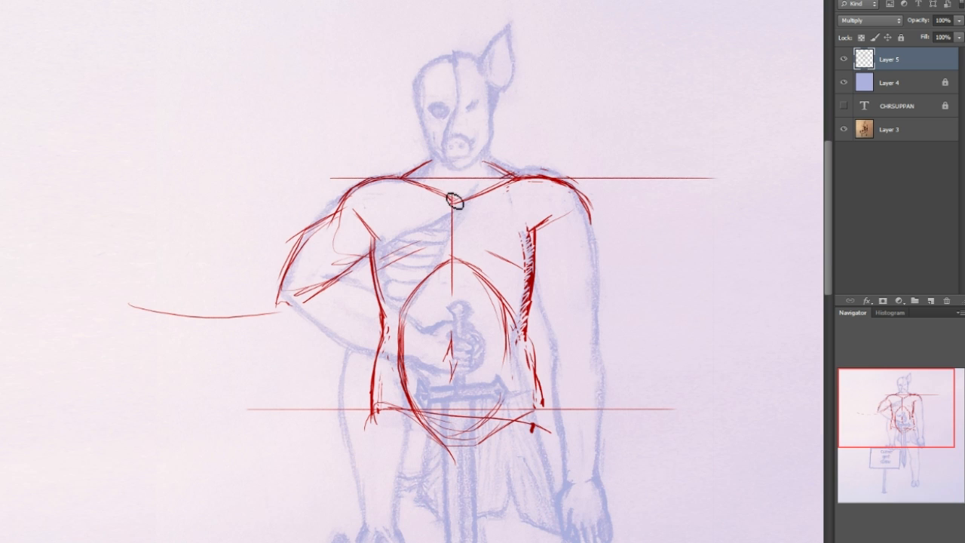
pyautogui.moveTo(925, 416); pyautogui.dragTo(874, 386)
pyautogui.moveTo(890, 390)
pyautogui.mouseDown()
pyautogui.moveTo(887, 439)
pyautogui.moveTo(879, 394)
pyautogui.moveTo(879, 404)
pyautogui.mouseUp()
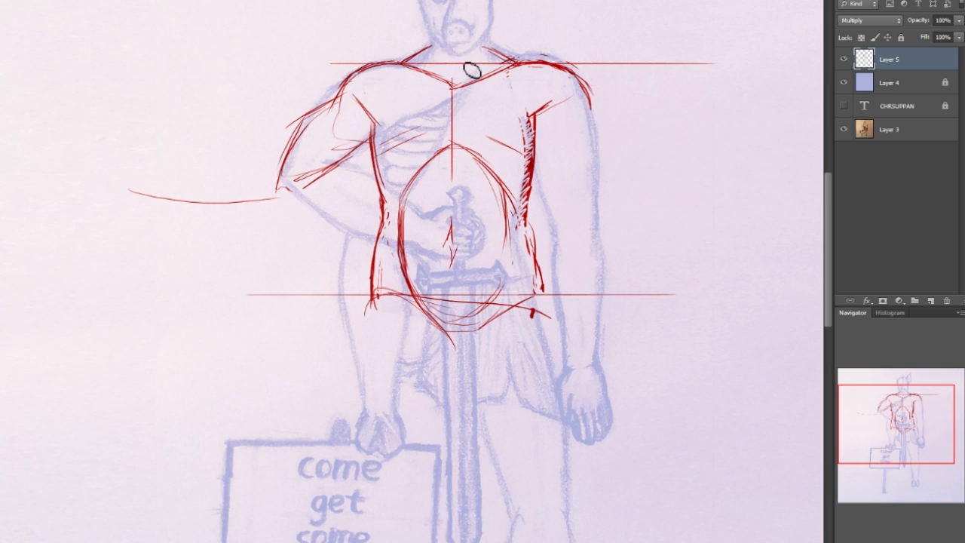
pyautogui.moveTo(461, 59); pyautogui.dragTo(482, 542)
pyautogui.moveTo(903, 447); pyautogui.dragTo(903, 471)
pyautogui.moveTo(464, 455); pyautogui.dragTo(478, 534)
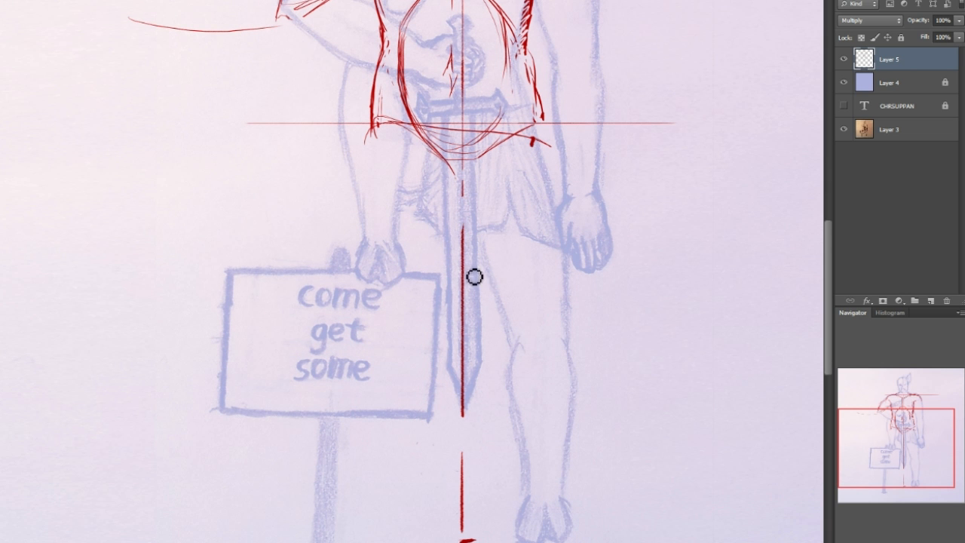
pyautogui.moveTo(462, 225); pyautogui.dragTo(462, 401)
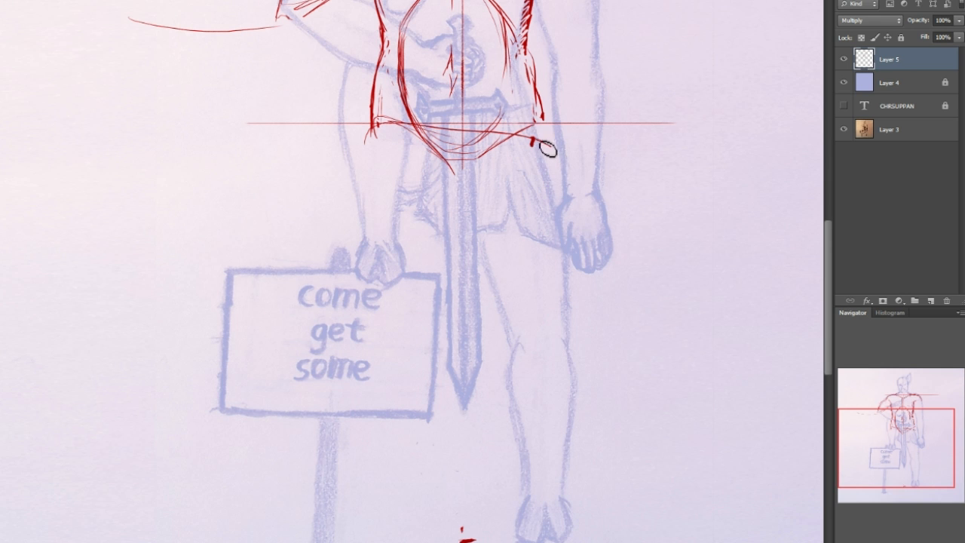
# - Sketch the thigh beside the sword with a thick outer curve from the hip, an inner edge and a rounded knee
pyautogui.moveTo(548, 141); pyautogui.dragTo(508, 324)
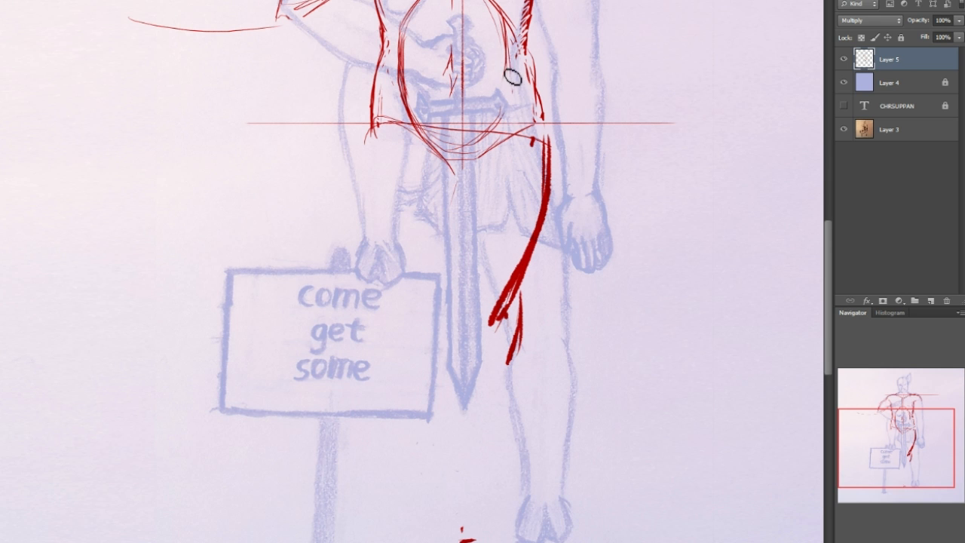
pyautogui.moveTo(449, 200); pyautogui.dragTo(444, 170)
pyautogui.moveTo(452, 224)
pyautogui.mouseDown()
pyautogui.moveTo(459, 312)
pyautogui.moveTo(520, 287)
pyautogui.mouseUp()
pyautogui.moveTo(454, 285); pyautogui.dragTo(522, 287)
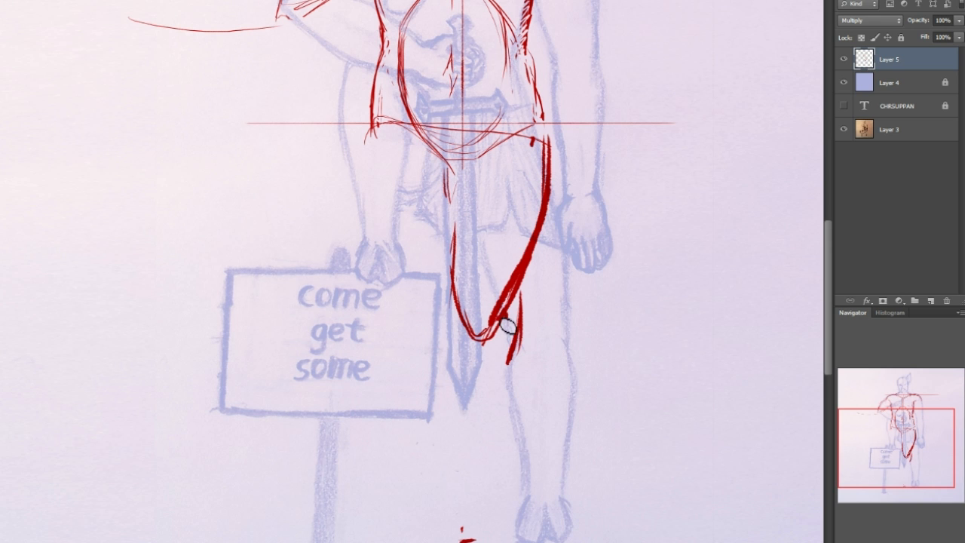
# - Draw both edges of the lower leg from the knee to the ankle and start the foot at the ground line
pyautogui.moveTo(457, 323)
pyautogui.mouseDown()
pyautogui.moveTo(435, 357)
pyautogui.moveTo(457, 452)
pyautogui.mouseUp()
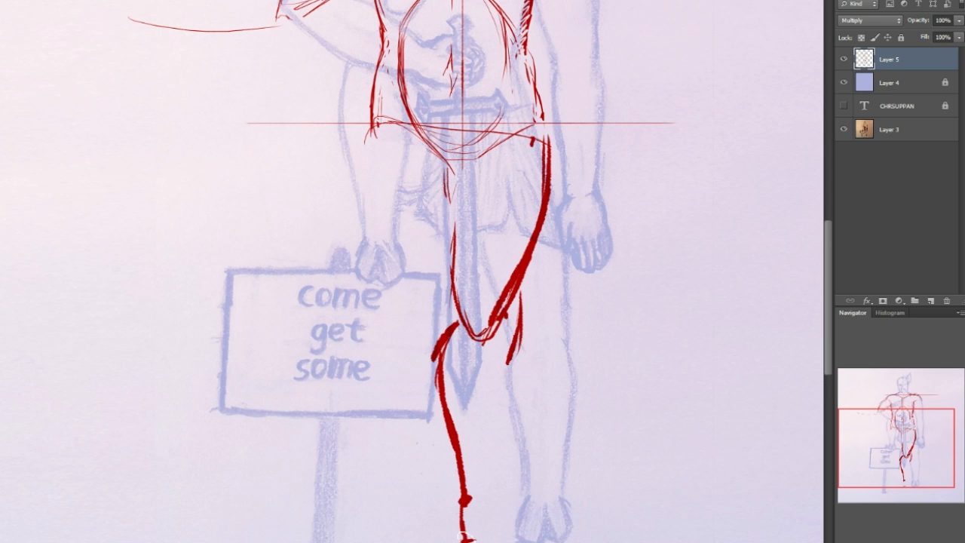
pyautogui.moveTo(901, 436); pyautogui.dragTo(909, 451)
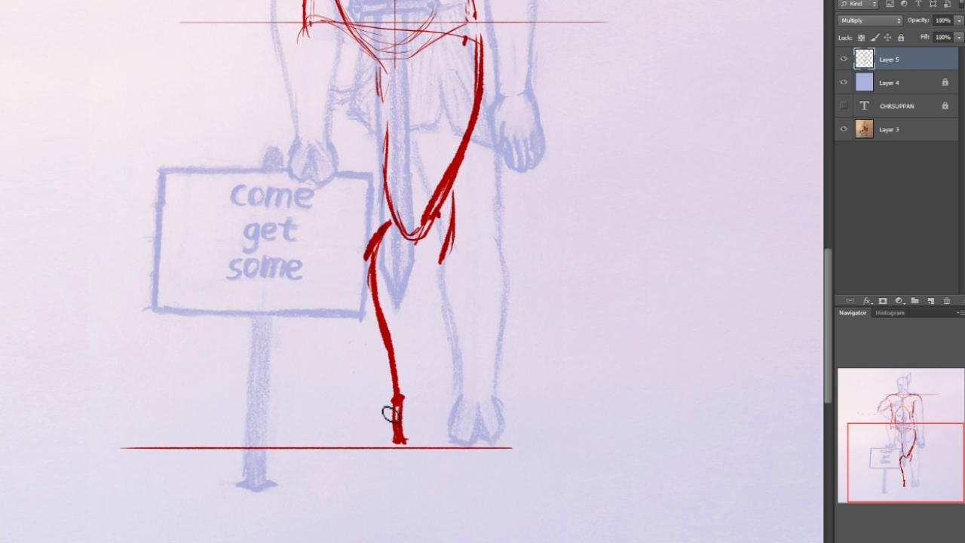
pyautogui.moveTo(387, 448); pyautogui.dragTo(397, 409)
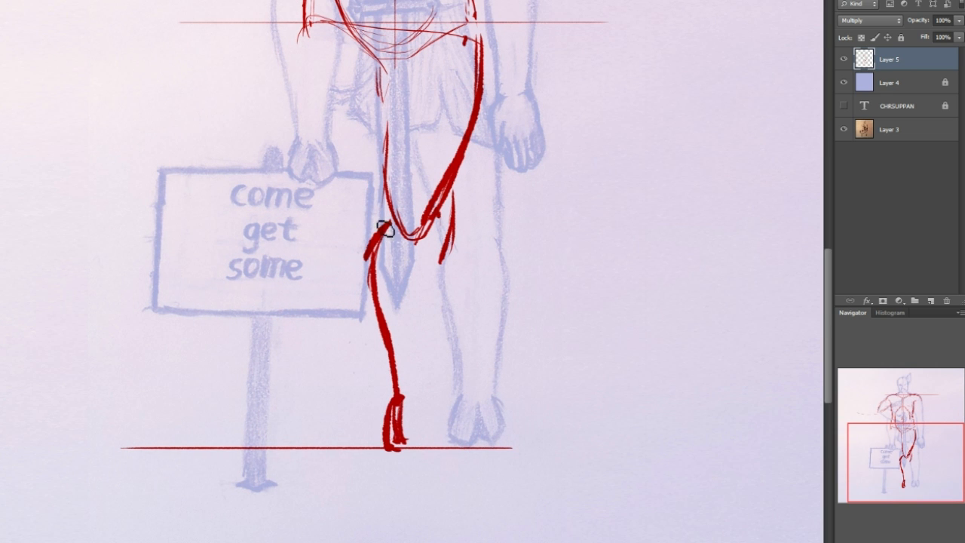
pyautogui.moveTo(433, 243); pyautogui.dragTo(405, 394)
pyautogui.moveTo(426, 277); pyautogui.dragTo(411, 392)
pyautogui.moveTo(430, 301)
pyautogui.mouseDown()
pyautogui.moveTo(434, 450)
pyautogui.moveTo(435, 403)
pyautogui.mouseUp()
# - Block in the foot on the ground line with heavy strokes, widening it toward the original sketched foot
pyautogui.click(901, 400)
pyautogui.moveTo(913, 469); pyautogui.dragTo(898, 499)
pyautogui.moveTo(462, 394); pyautogui.dragTo(475, 444)
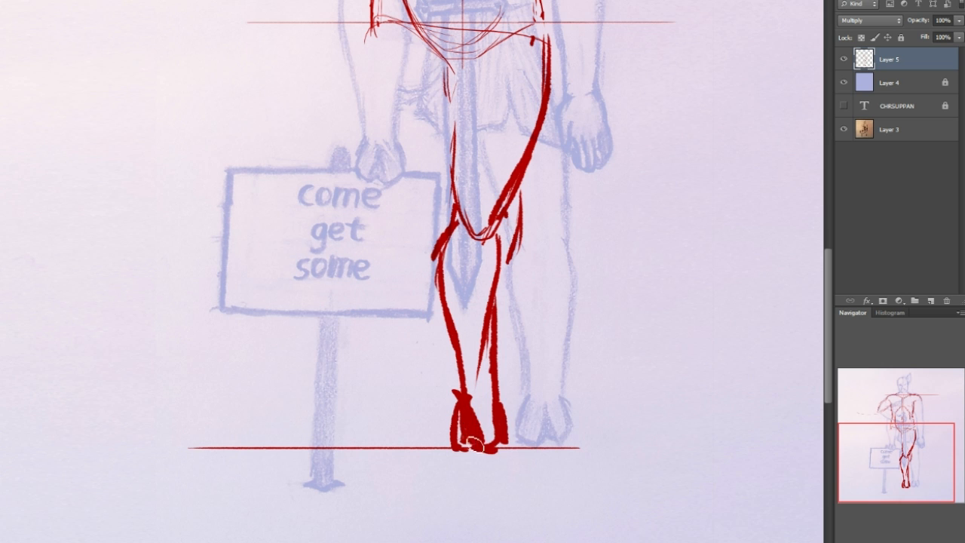
pyautogui.moveTo(506, 402)
pyautogui.mouseDown()
pyautogui.moveTo(519, 449)
pyautogui.moveTo(501, 350)
pyautogui.moveTo(498, 372)
pyautogui.mouseUp()
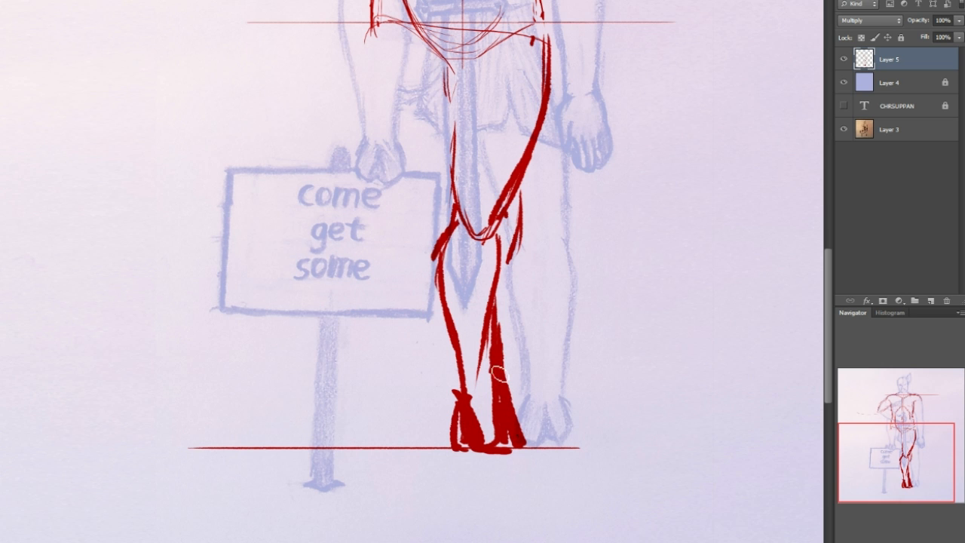
# - Erase the surplus strokes inside the lower leg and foot to leave only a clean outer contour
pyautogui.moveTo(425, 412)
pyautogui.mouseDown()
pyautogui.moveTo(447, 431)
pyautogui.moveTo(438, 404)
pyautogui.moveTo(446, 438)
pyautogui.moveTo(481, 408)
pyautogui.mouseUp()
pyautogui.moveTo(477, 323); pyautogui.dragTo(486, 388)
pyautogui.moveTo(476, 331); pyautogui.dragTo(480, 364)
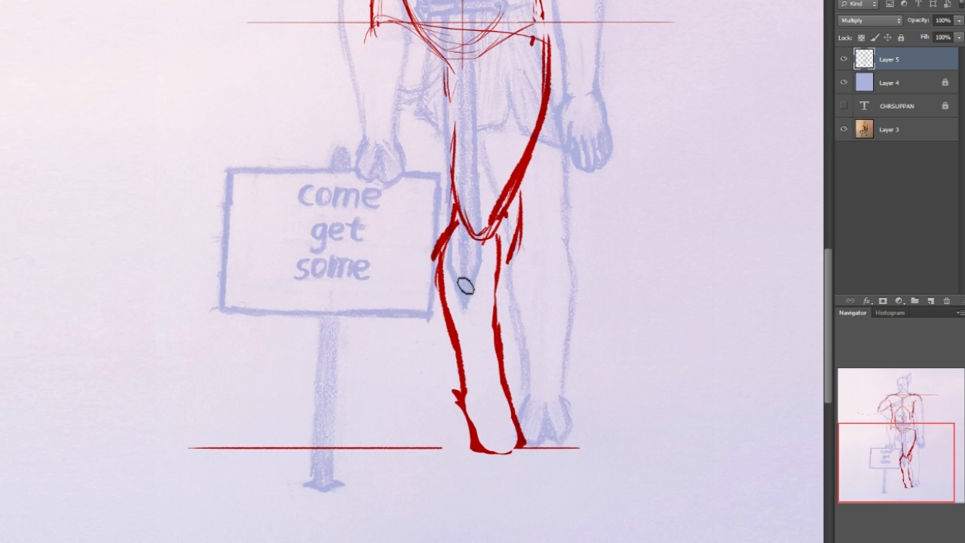
# - Add shin lines below the knee plus ankle and toe marks, and trim the thick foot outline around them
pyautogui.moveTo(471, 238); pyautogui.dragTo(491, 308)
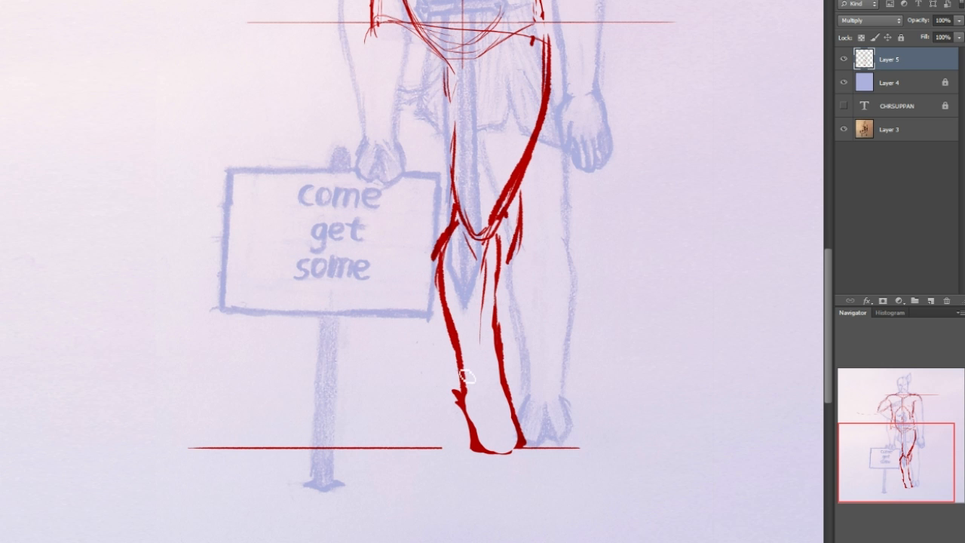
pyautogui.moveTo(497, 422)
pyautogui.mouseDown()
pyautogui.moveTo(520, 456)
pyautogui.moveTo(513, 417)
pyautogui.mouseUp()
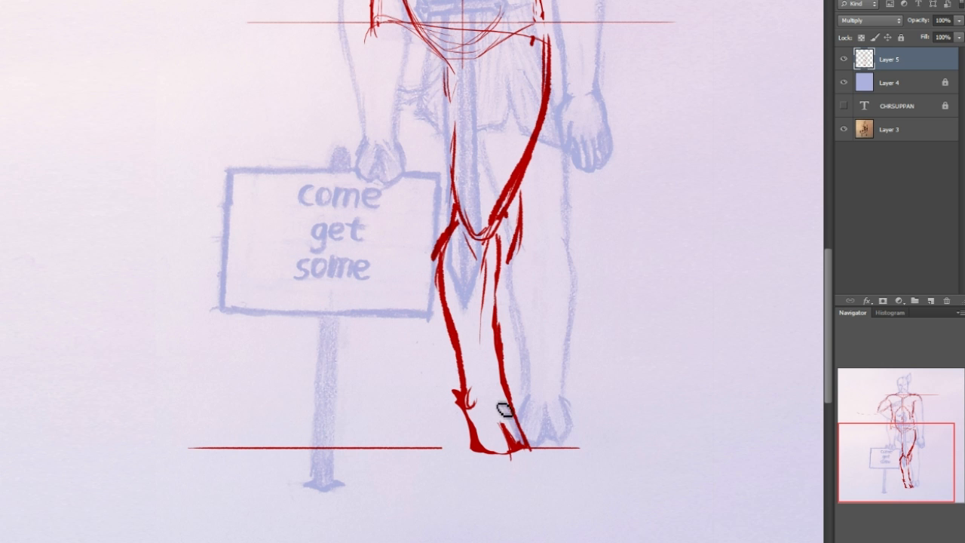
pyautogui.moveTo(524, 444)
pyautogui.mouseDown()
pyautogui.moveTo(505, 403)
pyautogui.moveTo(520, 433)
pyautogui.mouseUp()
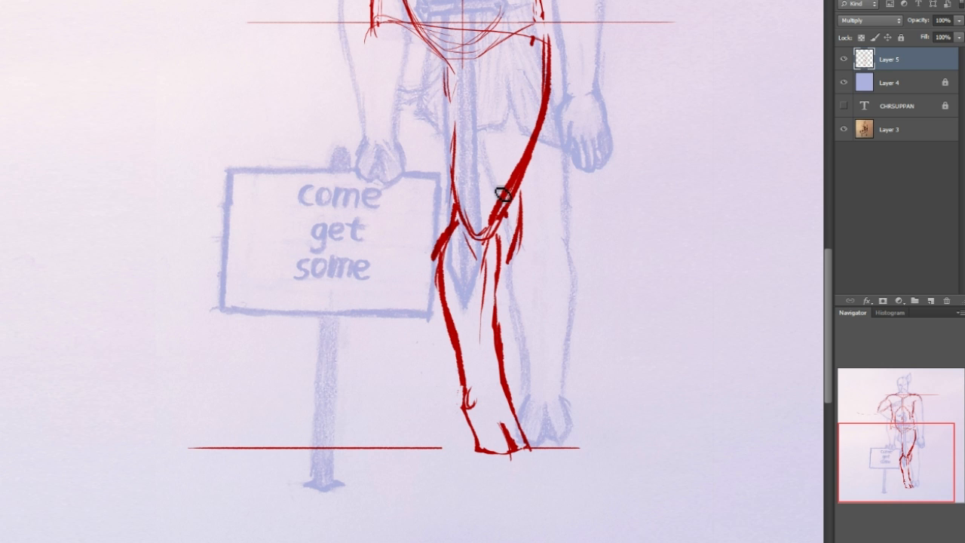
# - Erase the surplus strokes around the standing leg's knee and thin the thick lower thigh and calf outlines
pyautogui.moveTo(537, 221)
pyautogui.mouseDown()
pyautogui.moveTo(512, 269)
pyautogui.moveTo(523, 211)
pyautogui.mouseUp()
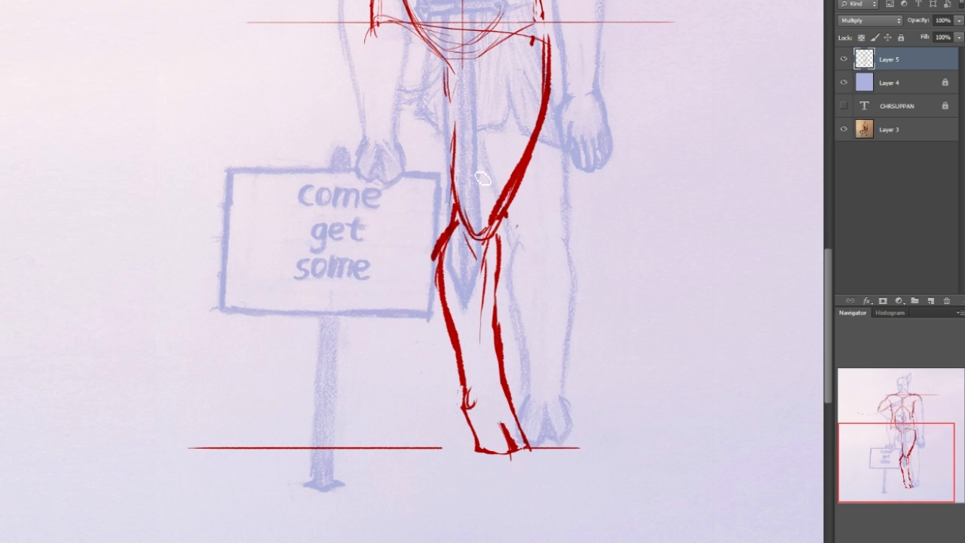
pyautogui.moveTo(464, 228)
pyautogui.mouseDown()
pyautogui.moveTo(458, 250)
pyautogui.moveTo(491, 243)
pyautogui.mouseUp()
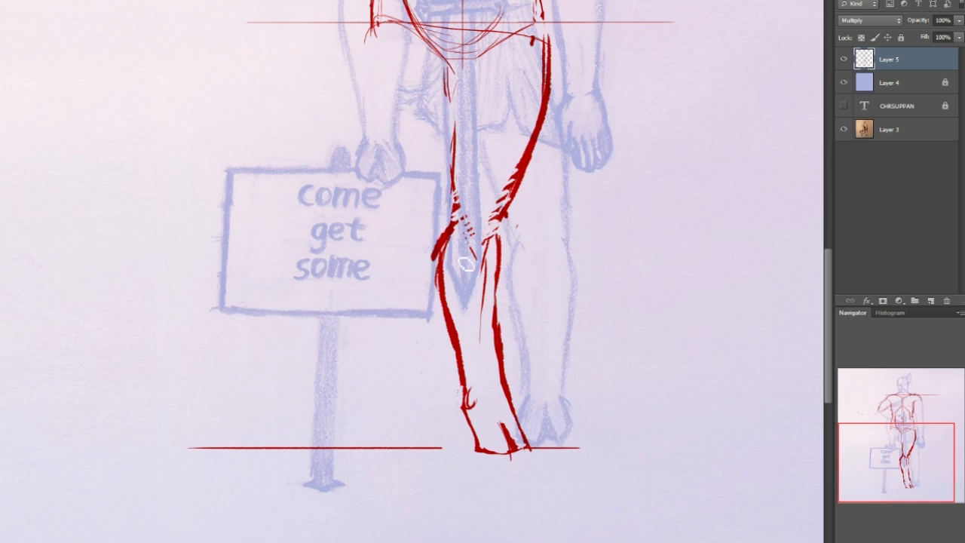
pyautogui.moveTo(503, 192)
pyautogui.mouseDown()
pyautogui.moveTo(510, 196)
pyautogui.moveTo(538, 133)
pyautogui.moveTo(493, 239)
pyautogui.mouseUp()
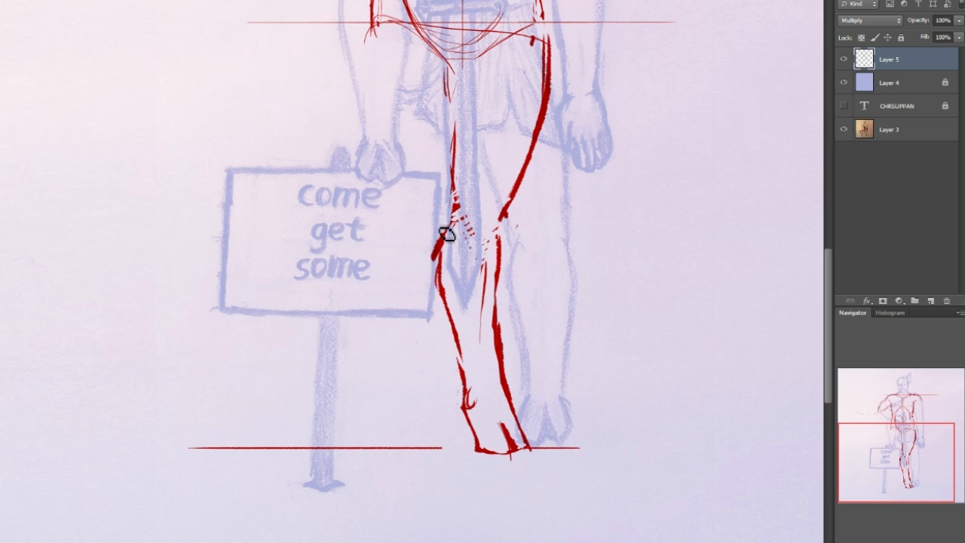
pyautogui.moveTo(439, 299)
pyautogui.mouseDown()
pyautogui.moveTo(457, 243)
pyautogui.moveTo(452, 274)
pyautogui.moveTo(483, 315)
pyautogui.mouseUp()
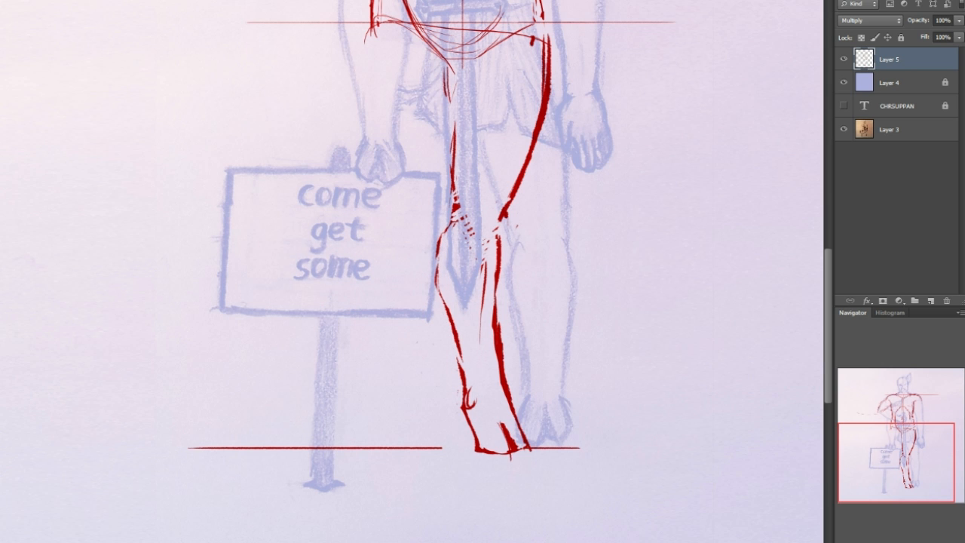
# - Redraw the standing leg's knee and the upper calf contour, with curved strokes marking the kneecap and lower thigh
pyautogui.moveTo(453, 214); pyautogui.dragTo(438, 241)
pyautogui.moveTo(457, 208)
pyautogui.mouseDown()
pyautogui.moveTo(437, 242)
pyautogui.moveTo(445, 299)
pyautogui.mouseUp()
pyautogui.moveTo(452, 226)
pyautogui.mouseDown()
pyautogui.moveTo(447, 302)
pyautogui.moveTo(435, 251)
pyautogui.moveTo(456, 326)
pyautogui.mouseUp()
pyautogui.moveTo(467, 220)
pyautogui.mouseDown()
pyautogui.moveTo(505, 211)
pyautogui.moveTo(491, 245)
pyautogui.moveTo(510, 211)
pyautogui.moveTo(509, 177)
pyautogui.moveTo(506, 245)
pyautogui.mouseUp()
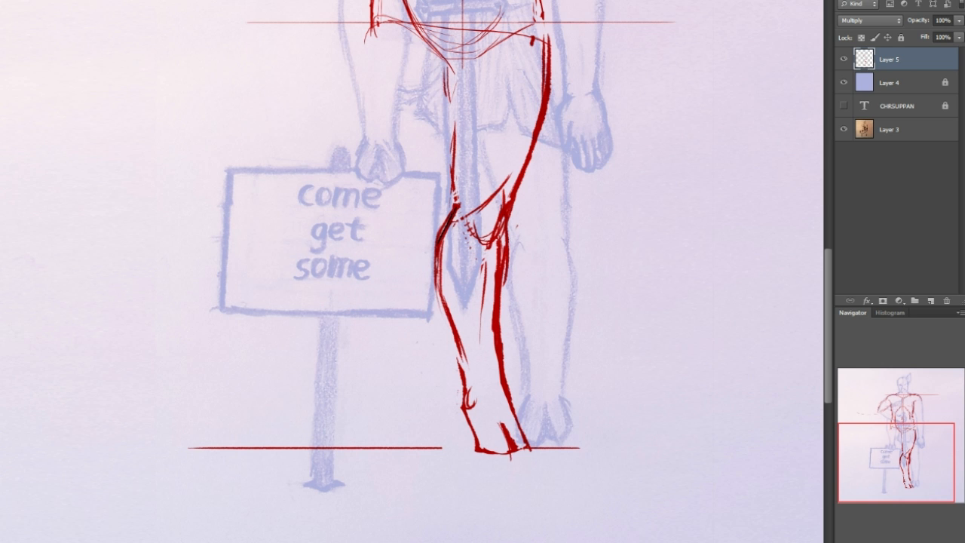
# - Thin the heavy shin edge of the standing leg and add short tendon strokes across the ankle
pyautogui.moveTo(498, 271); pyautogui.dragTo(499, 312)
pyautogui.moveTo(507, 255)
pyautogui.mouseDown()
pyautogui.moveTo(496, 336)
pyautogui.moveTo(504, 373)
pyautogui.mouseUp()
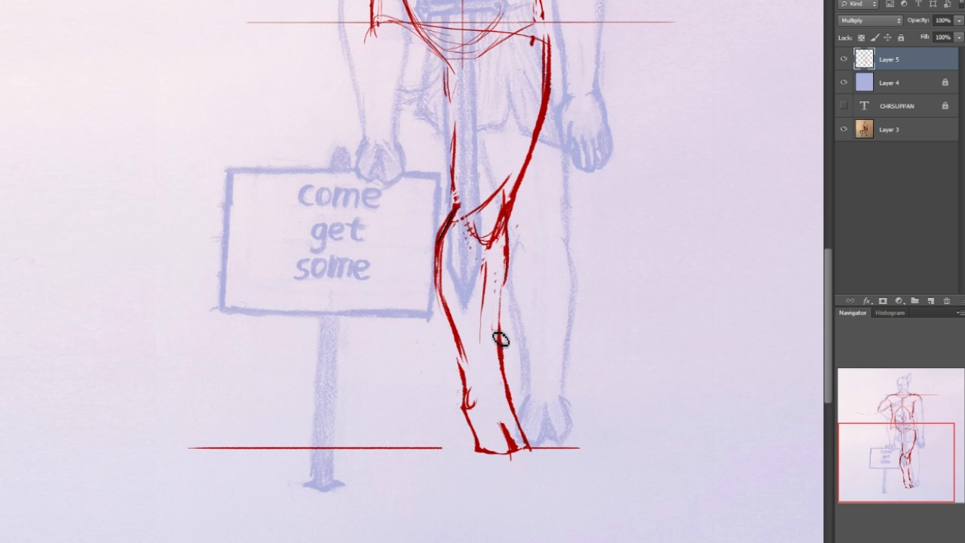
pyautogui.moveTo(896, 466)
pyautogui.mouseDown()
pyautogui.moveTo(893, 427)
pyautogui.moveTo(895, 465)
pyautogui.mouseUp()
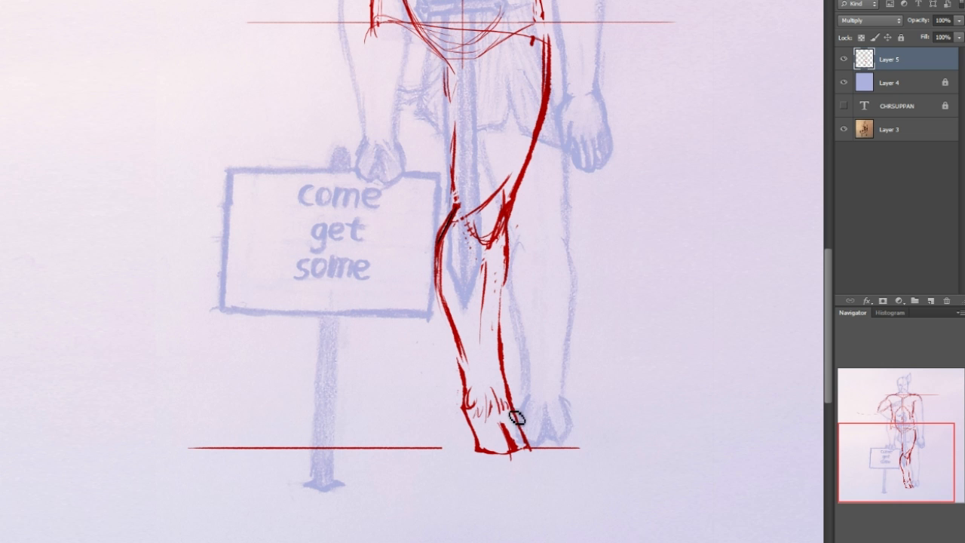
# - Draw a tilted hip line through both hip joints with a V-shaped pelvis below it, and mark the joints
pyautogui.moveTo(882, 441)
pyautogui.mouseDown()
pyautogui.moveTo(870, 403)
pyautogui.moveTo(837, 414)
pyautogui.mouseUp()
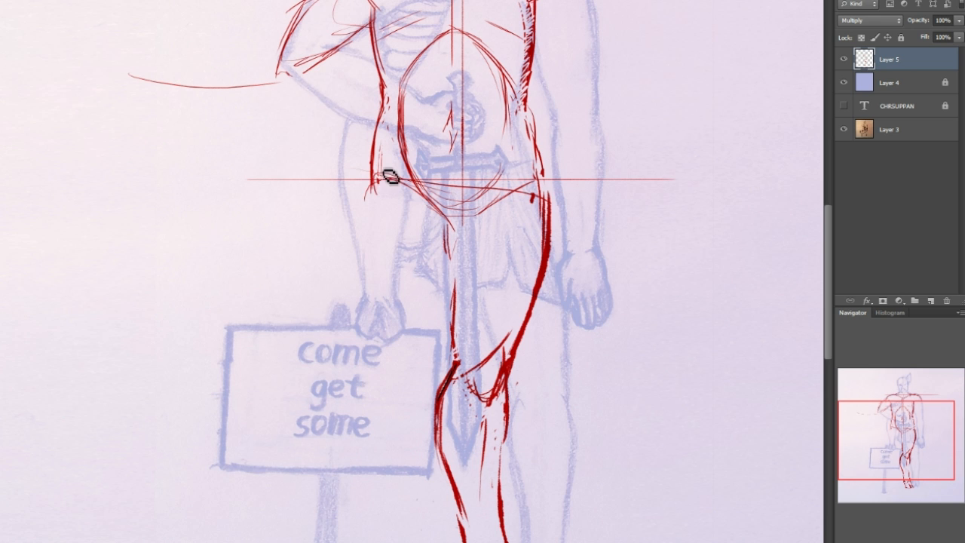
pyautogui.moveTo(376, 181); pyautogui.dragTo(562, 202)
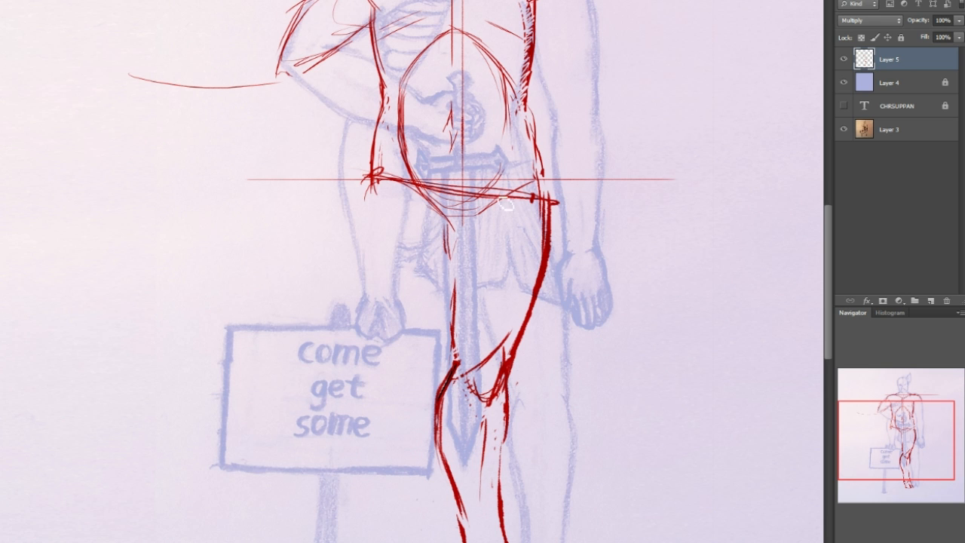
pyautogui.moveTo(476, 194)
pyautogui.mouseDown()
pyautogui.moveTo(456, 234)
pyautogui.moveTo(524, 191)
pyautogui.moveTo(469, 240)
pyautogui.mouseUp()
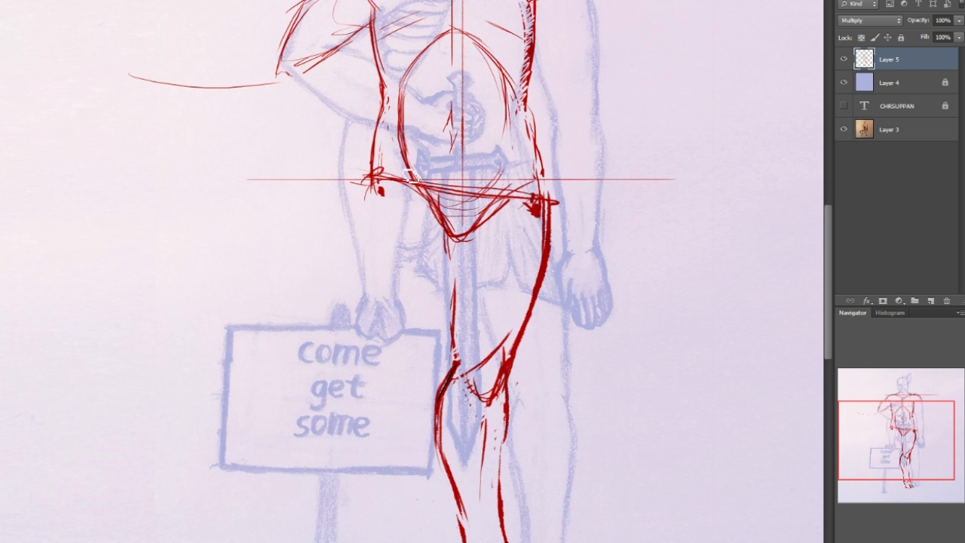
pyautogui.moveTo(701, 334); pyautogui.dragTo(533, 378)
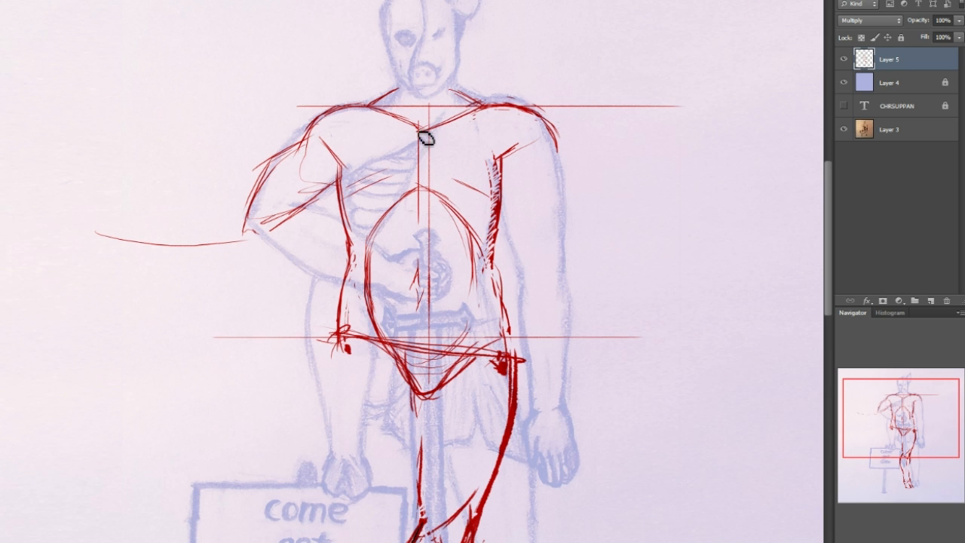
pyautogui.moveTo(425, 111); pyautogui.dragTo(556, 90)
pyautogui.moveTo(339, 129)
pyautogui.mouseDown()
pyautogui.moveTo(546, 114)
pyautogui.moveTo(305, 138)
pyautogui.moveTo(533, 110)
pyautogui.mouseUp()
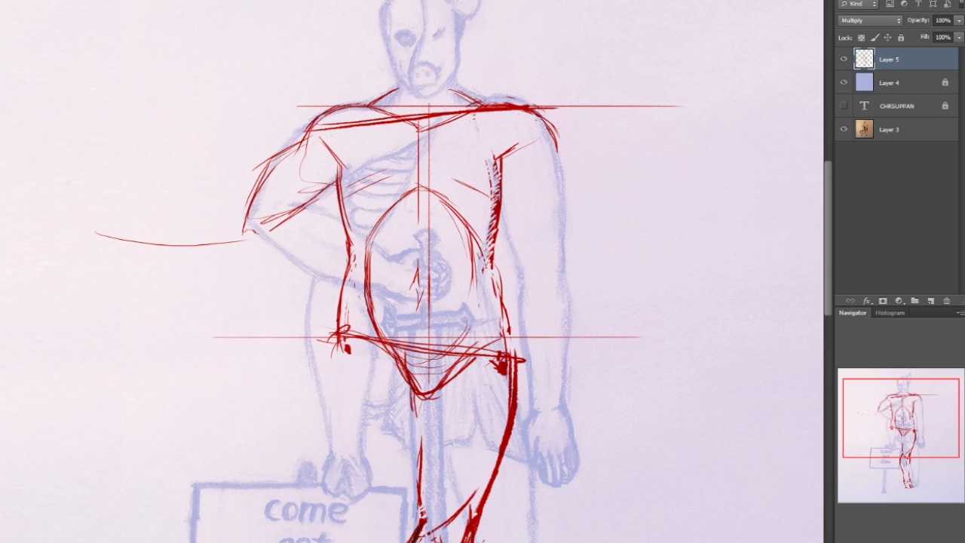
pyautogui.hotkey('ctrl', 'z')
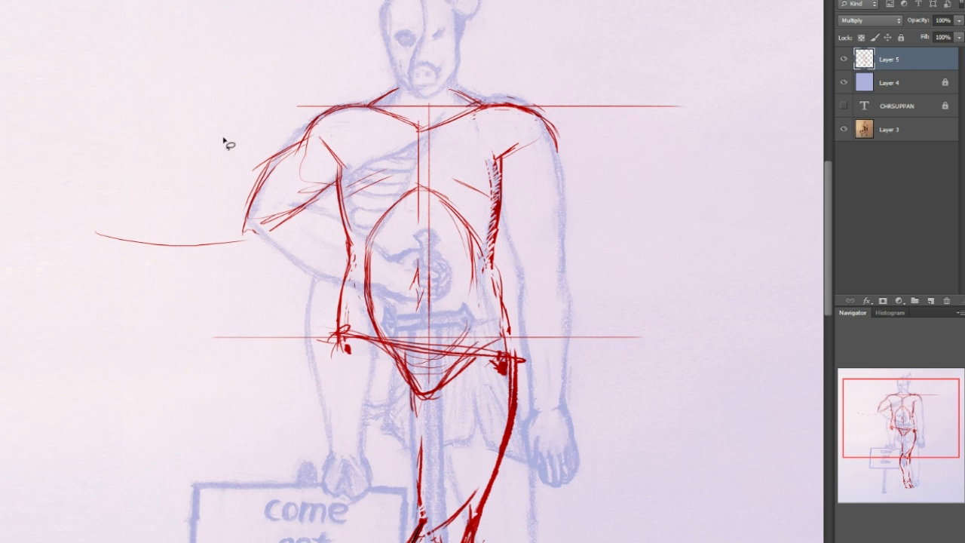
# - Lasso the red shoulder and bent-arm lines and rotate them with Free Transform so the shoulders tilt opposite to the hips
pyautogui.moveTo(267, 260)
pyautogui.mouseDown()
pyautogui.moveTo(153, 98)
pyautogui.moveTo(340, 11)
pyautogui.moveTo(604, 36)
pyautogui.moveTo(565, 142)
pyautogui.mouseUp()
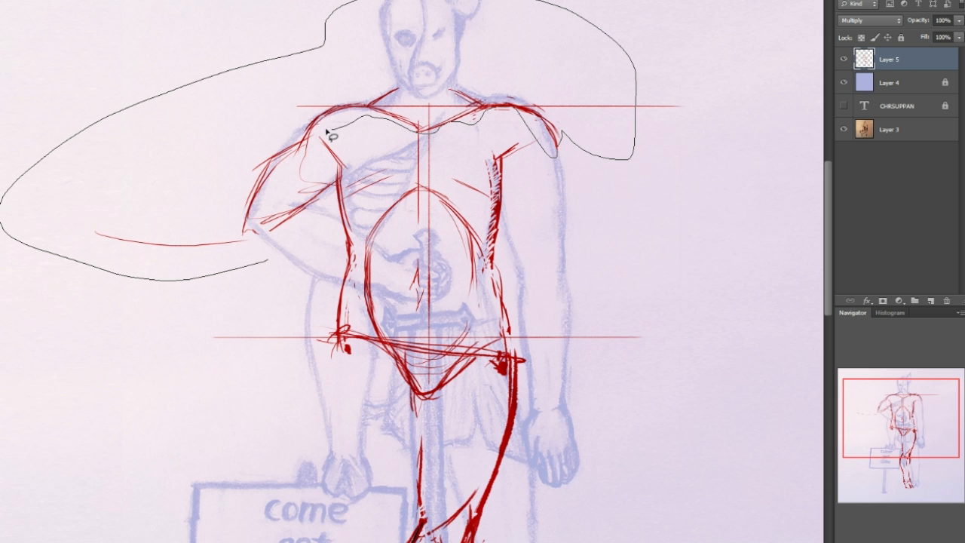
pyautogui.moveTo(332, 197)
pyautogui.mouseDown()
pyautogui.moveTo(323, 146)
pyautogui.moveTo(426, 155)
pyautogui.moveTo(424, 134)
pyautogui.mouseUp()
pyautogui.hotkey('ctrl', 't')
pyautogui.moveTo(737, 119); pyautogui.dragTo(728, 91)
pyautogui.moveTo(442, 146); pyautogui.dragTo(483, 140)
pyautogui.press('Return')
# - Draw a vertical axis beside the main figure, crossed by a shoulder line and a hip line tilted in opposite directions
pyautogui.scroll(-5, 571, 302)
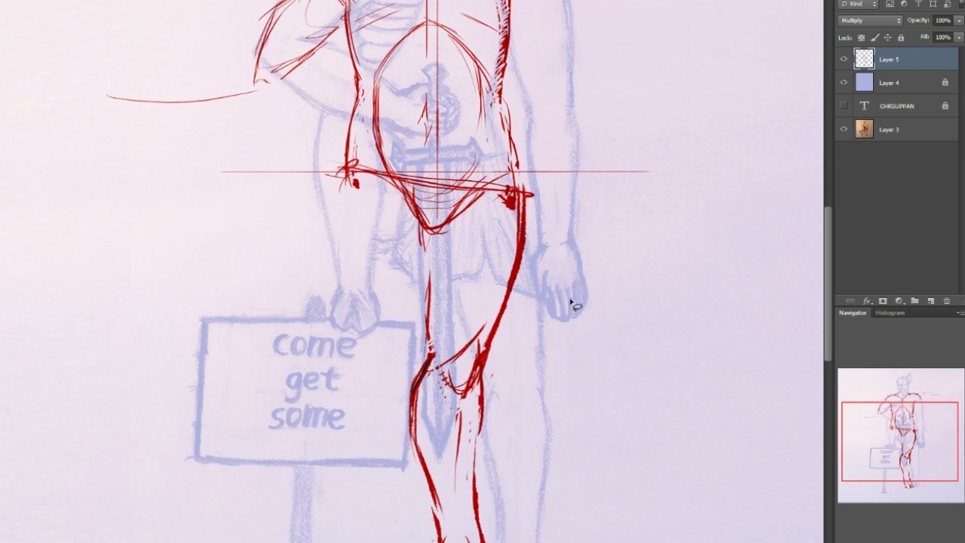
pyautogui.moveTo(948, 439); pyautogui.dragTo(955, 405)
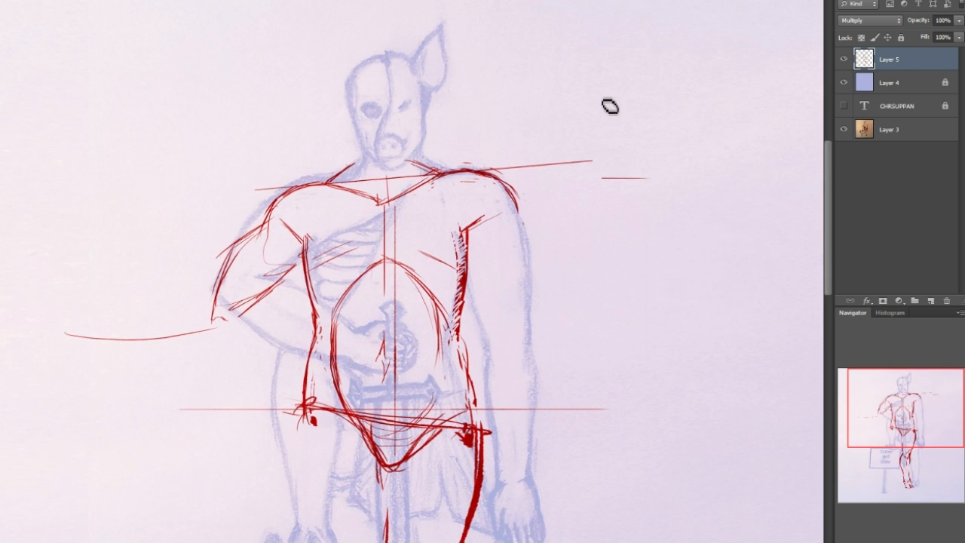
pyautogui.moveTo(692, 228); pyautogui.dragTo(692, 475)
pyautogui.moveTo(737, 243); pyautogui.dragTo(644, 265)
pyautogui.moveTo(668, 330); pyautogui.dragTo(721, 350)
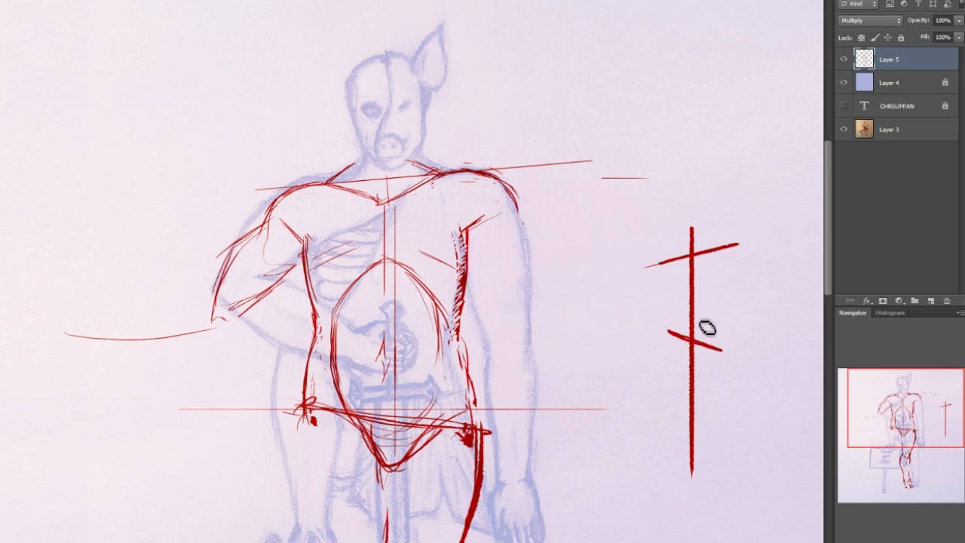
# - Build the small demonstration figure around the axis with arms, pelvis, legs, feet, torso sides, an oval head and a hand
pyautogui.moveTo(658, 265)
pyautogui.mouseDown()
pyautogui.moveTo(661, 353)
pyautogui.moveTo(667, 403)
pyautogui.mouseUp()
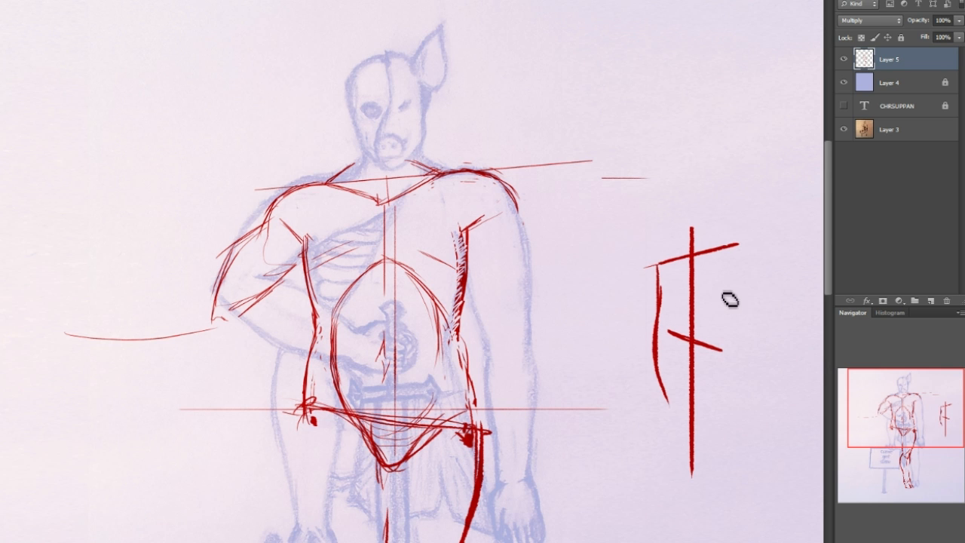
pyautogui.moveTo(731, 253); pyautogui.dragTo(735, 385)
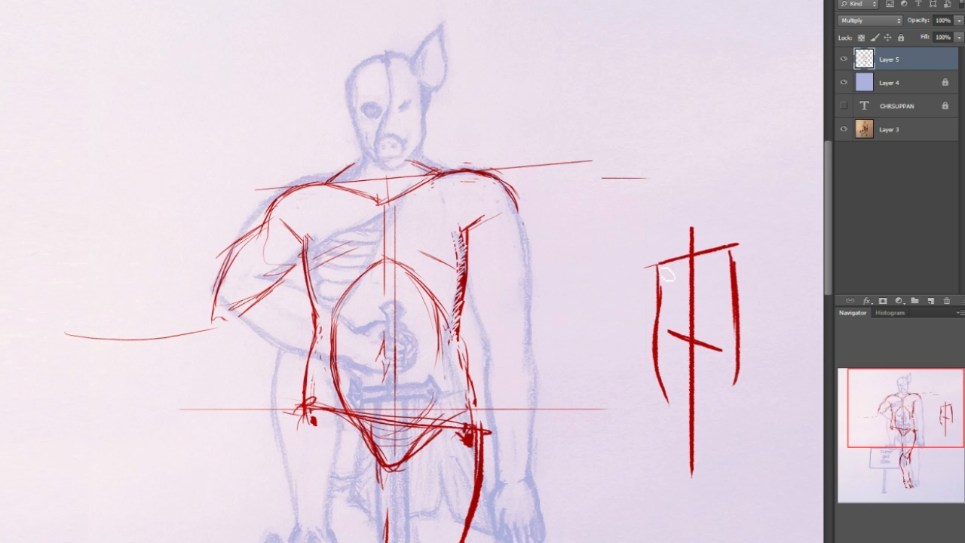
pyautogui.moveTo(721, 350)
pyautogui.mouseDown()
pyautogui.moveTo(682, 442)
pyautogui.moveTo(689, 450)
pyautogui.moveTo(724, 391)
pyautogui.moveTo(723, 493)
pyautogui.mouseUp()
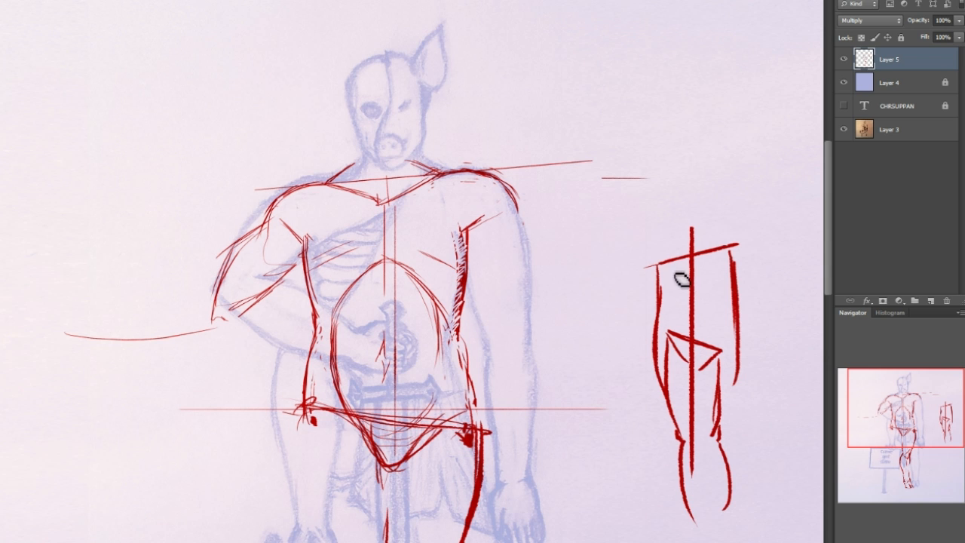
pyautogui.moveTo(676, 526)
pyautogui.mouseDown()
pyautogui.moveTo(688, 512)
pyautogui.moveTo(747, 523)
pyautogui.mouseUp()
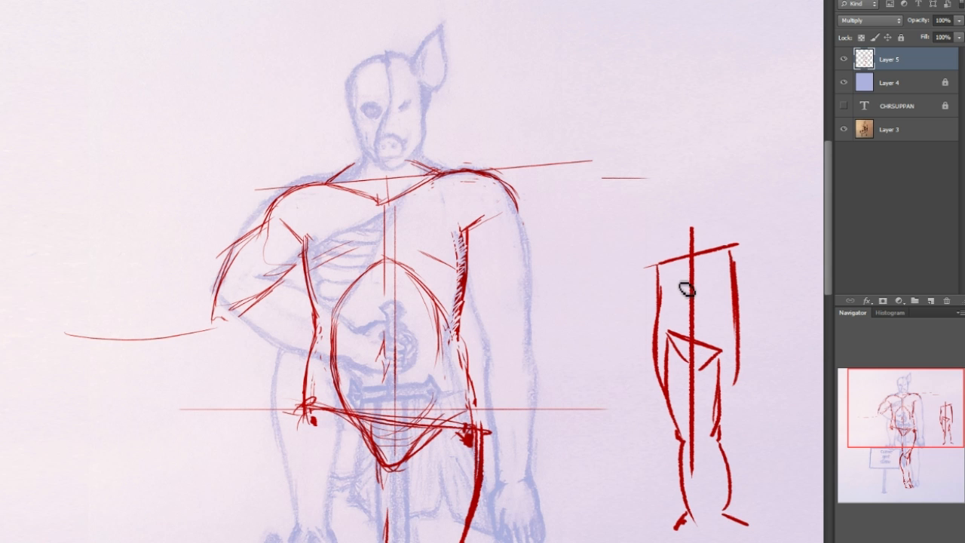
pyautogui.moveTo(731, 255)
pyautogui.mouseDown()
pyautogui.moveTo(716, 303)
pyautogui.moveTo(677, 332)
pyautogui.mouseUp()
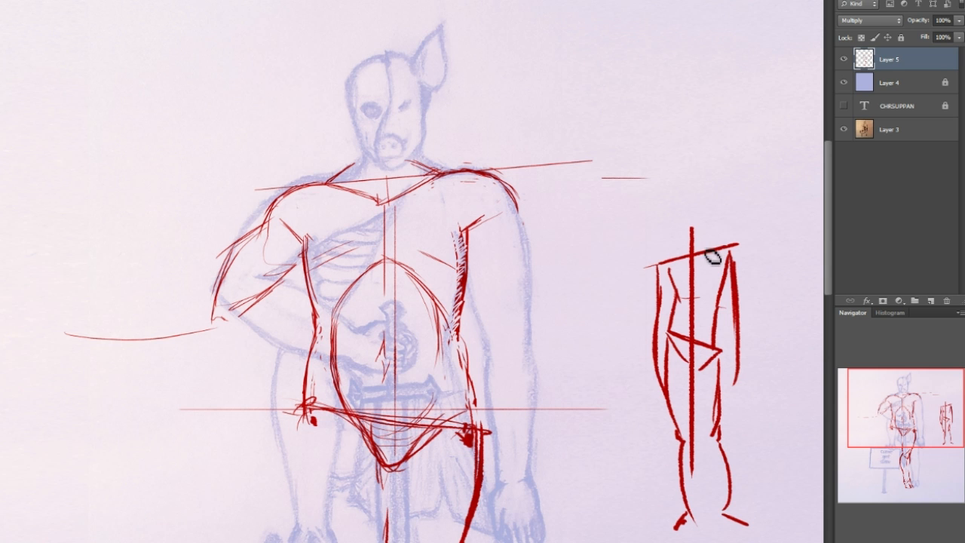
pyautogui.moveTo(691, 230); pyautogui.dragTo(692, 245)
pyautogui.moveTo(736, 375); pyautogui.dragTo(739, 391)
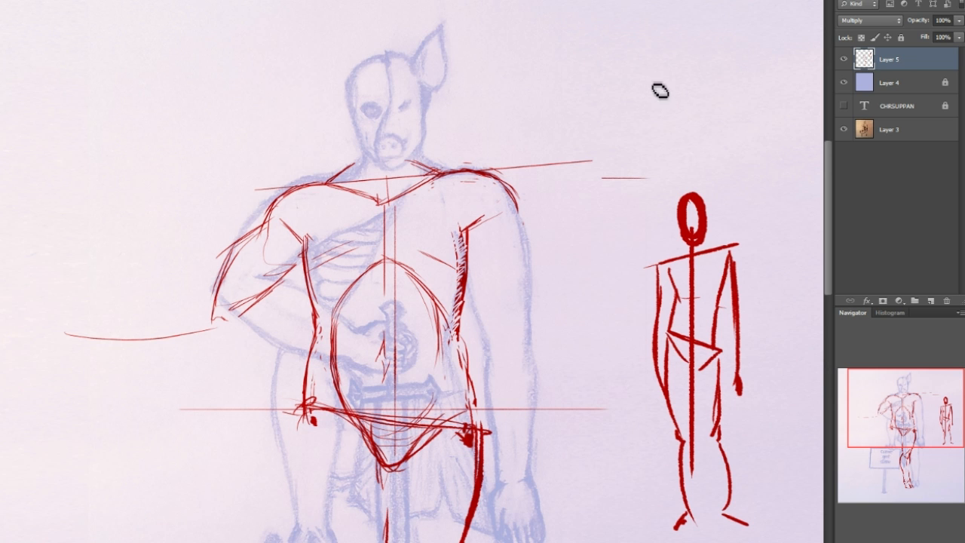
# - Draw a square-topped diagram above the small figure, with two vertical sides, inward diagonals and a small box between them
pyautogui.moveTo(654, 89)
pyautogui.mouseDown()
pyautogui.moveTo(736, 88)
pyautogui.moveTo(657, 179)
pyautogui.mouseUp()
pyautogui.moveTo(737, 98); pyautogui.dragTo(737, 190)
pyautogui.moveTo(658, 92); pyautogui.dragTo(694, 139)
pyautogui.moveTo(735, 92)
pyautogui.mouseDown()
pyautogui.moveTo(701, 140)
pyautogui.moveTo(714, 138)
pyautogui.mouseUp()
pyautogui.moveTo(688, 148)
pyautogui.mouseDown()
pyautogui.moveTo(689, 179)
pyautogui.moveTo(716, 181)
pyautogui.mouseUp()
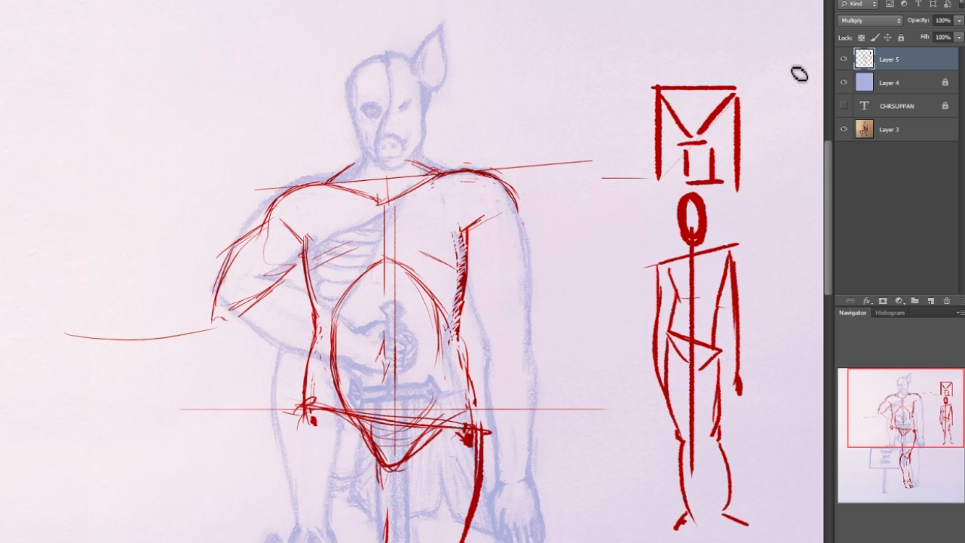
# - Lasso the small demonstration figure and the diagram above it, delete them and clear the selection
pyautogui.moveTo(910, 431); pyautogui.dragTo(909, 440)
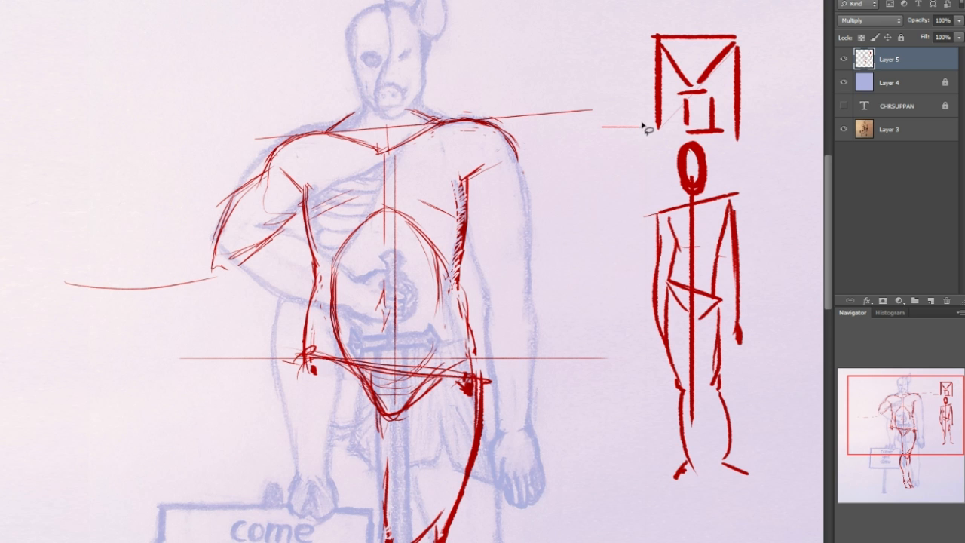
pyautogui.moveTo(661, 2)
pyautogui.mouseDown()
pyautogui.moveTo(754, 512)
pyautogui.moveTo(625, 194)
pyautogui.moveTo(630, 142)
pyautogui.mouseUp()
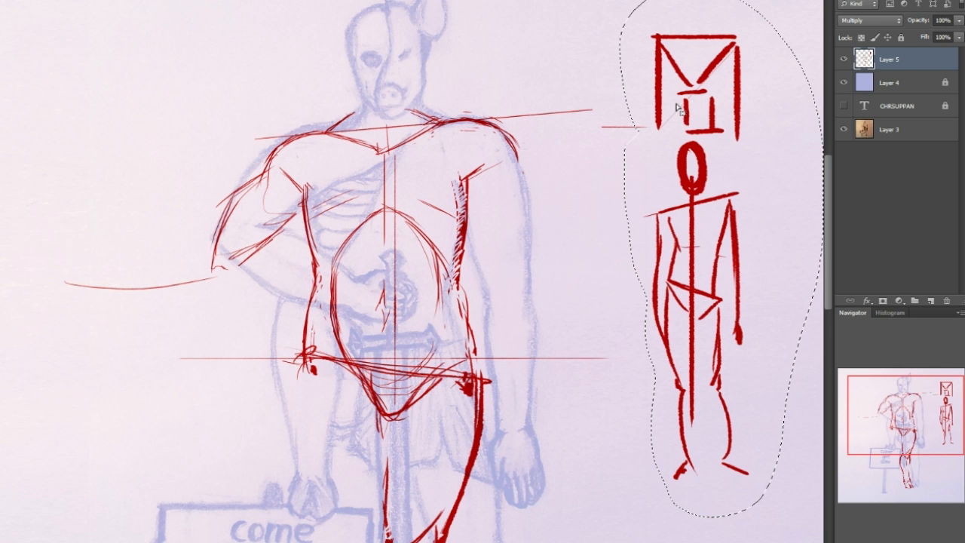
pyautogui.press('Delete')
pyautogui.hotkey('ctrl', 'd')
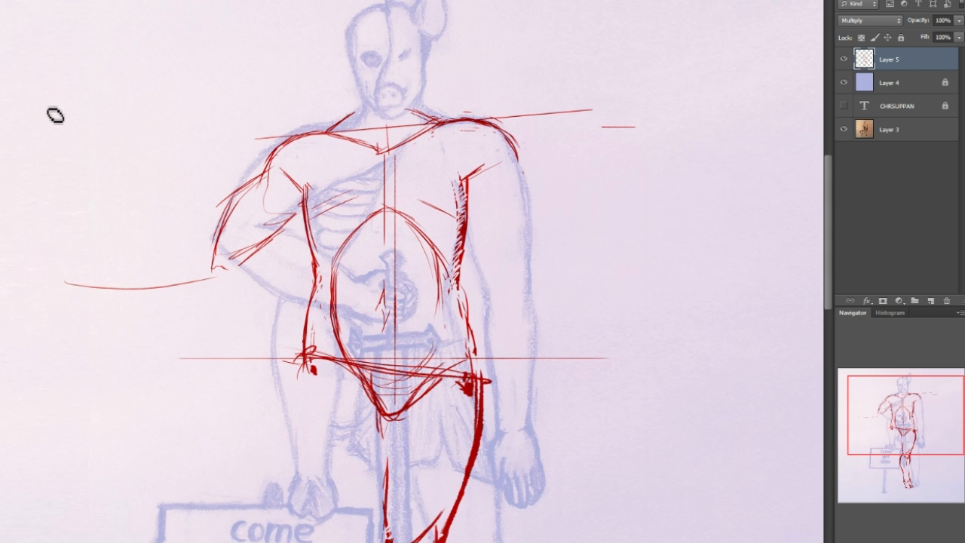
pyautogui.moveTo(845, 351); pyautogui.dragTo(869, 367)
pyautogui.moveTo(618, 201); pyautogui.dragTo(686, 201)
pyautogui.hotkey('ctrl', 'z')
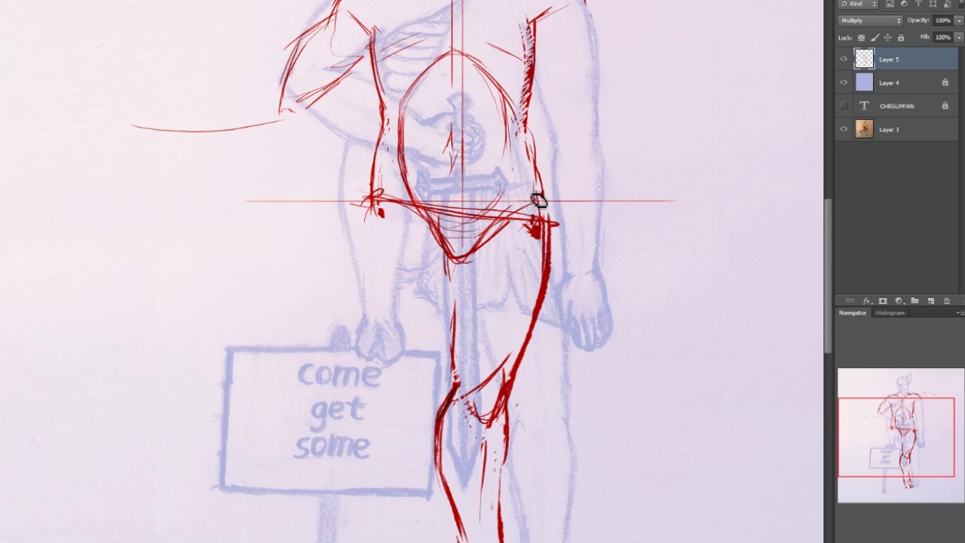
# - Draw a raised, bent thigh from the higher hip joint out to a round knee and back along its underside
pyautogui.moveTo(899, 413); pyautogui.dragTo(899, 423)
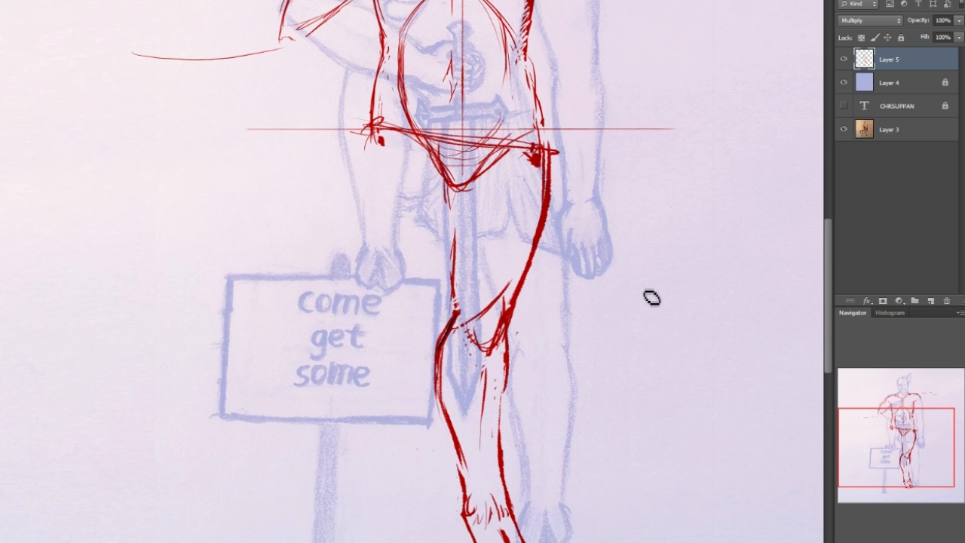
pyautogui.moveTo(371, 121); pyautogui.dragTo(294, 177)
pyautogui.hotkey('ctrl', 'z')
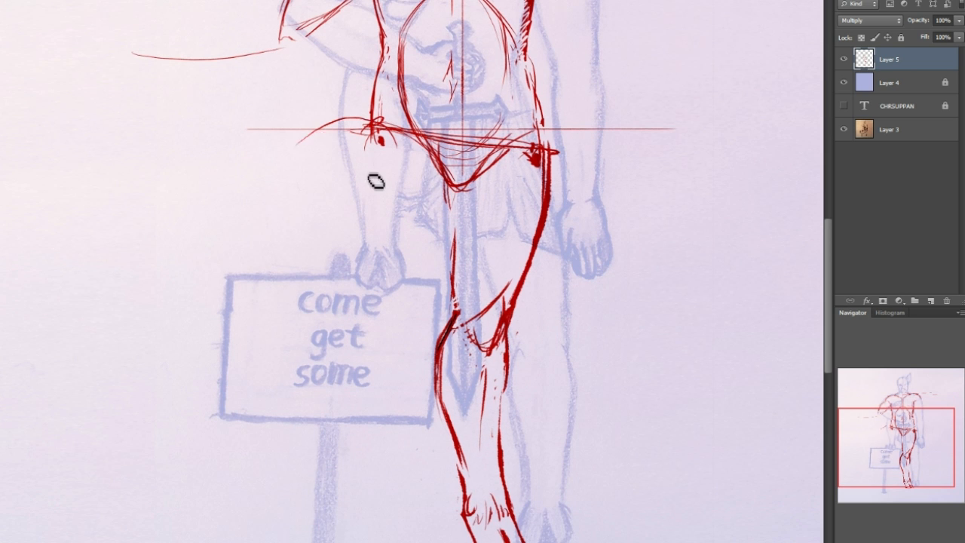
pyautogui.moveTo(369, 123)
pyautogui.mouseDown()
pyautogui.moveTo(294, 220)
pyautogui.moveTo(315, 167)
pyautogui.moveTo(380, 211)
pyautogui.mouseUp()
pyautogui.moveTo(302, 186)
pyautogui.mouseDown()
pyautogui.moveTo(425, 172)
pyautogui.moveTo(414, 239)
pyautogui.moveTo(336, 231)
pyautogui.moveTo(390, 235)
pyautogui.moveTo(468, 200)
pyautogui.mouseUp()
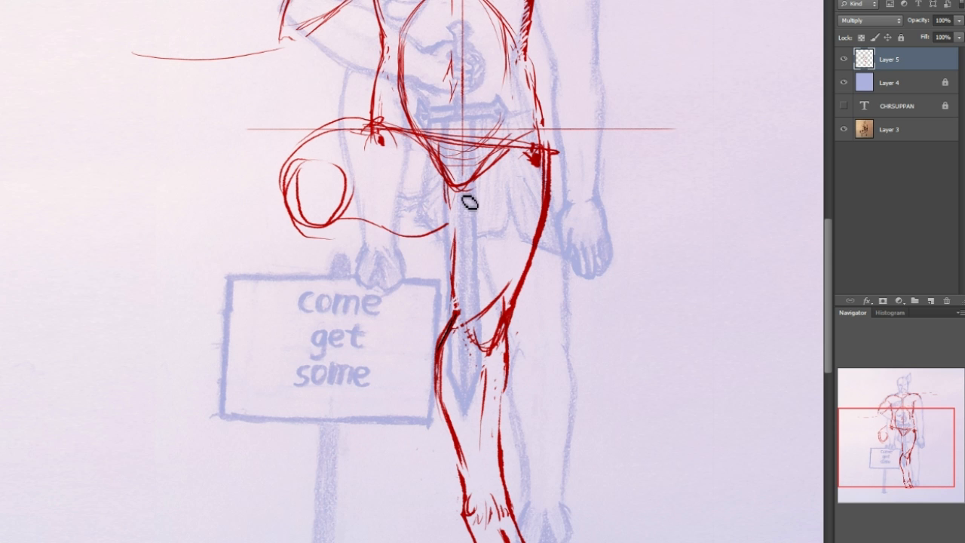
# - Draw the raised leg's shin from the knee down over the sign and block in the foot with dark toe marks
pyautogui.moveTo(310, 239); pyautogui.dragTo(377, 317)
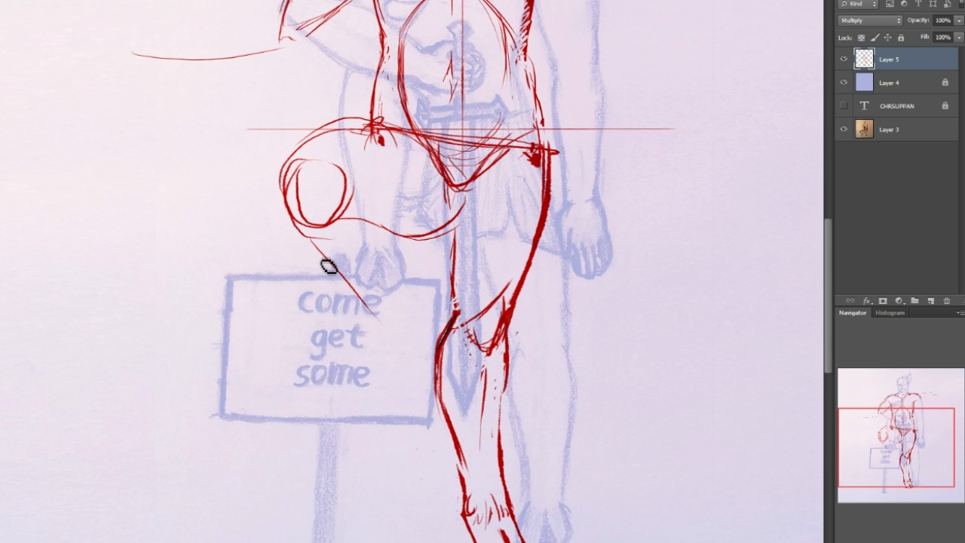
pyautogui.hotkey('ctrl', 'z')
pyautogui.moveTo(299, 239)
pyautogui.mouseDown()
pyautogui.moveTo(358, 326)
pyautogui.moveTo(365, 369)
pyautogui.moveTo(378, 355)
pyautogui.moveTo(358, 354)
pyautogui.moveTo(356, 367)
pyautogui.moveTo(405, 362)
pyautogui.mouseUp()
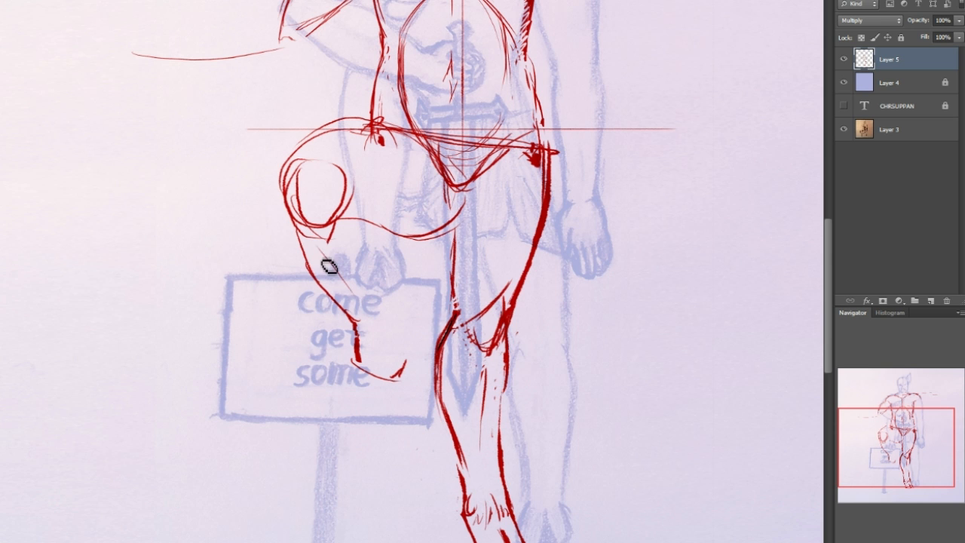
pyautogui.moveTo(390, 380)
pyautogui.mouseDown()
pyautogui.moveTo(382, 350)
pyautogui.moveTo(396, 369)
pyautogui.mouseUp()
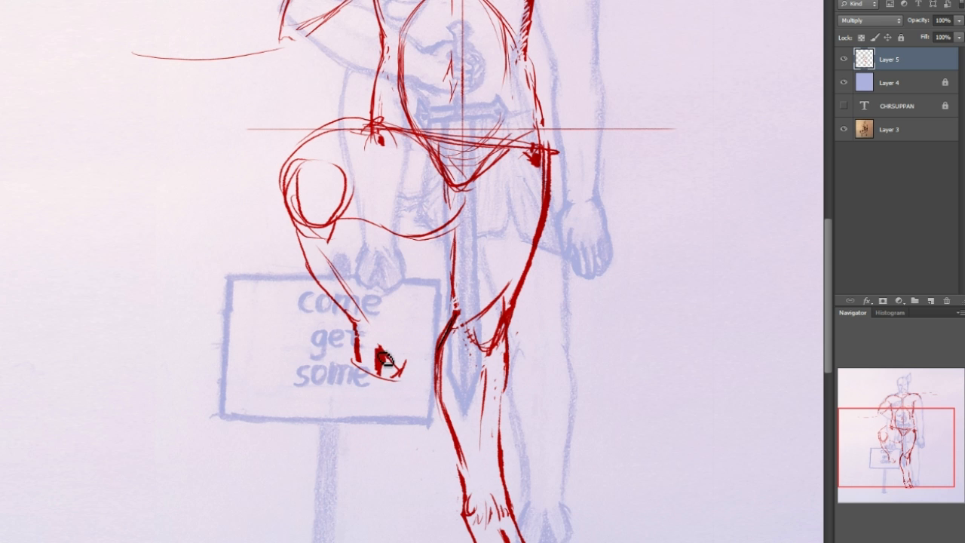
pyautogui.moveTo(380, 354); pyautogui.dragTo(389, 374)
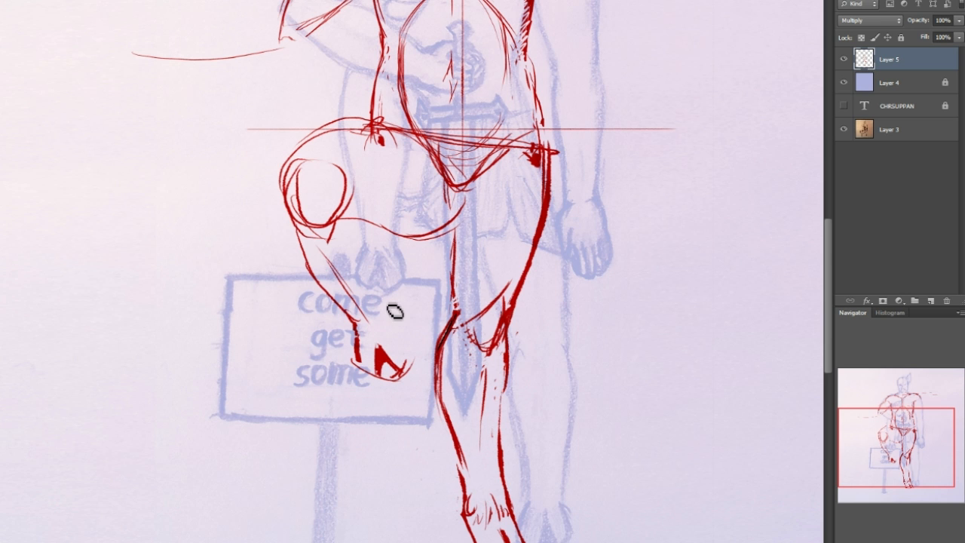
# - Draw the raised leg's calf line down over the sign and rework its foot into a narrower shape
pyautogui.moveTo(374, 234)
pyautogui.mouseDown()
pyautogui.moveTo(380, 300)
pyautogui.moveTo(370, 324)
pyautogui.moveTo(407, 343)
pyautogui.mouseUp()
pyautogui.moveTo(351, 322); pyautogui.dragTo(345, 364)
pyautogui.moveTo(339, 363)
pyautogui.mouseDown()
pyautogui.moveTo(400, 369)
pyautogui.moveTo(376, 373)
pyautogui.moveTo(415, 342)
pyautogui.moveTo(398, 366)
pyautogui.mouseUp()
pyautogui.moveTo(386, 312); pyautogui.dragTo(392, 364)
pyautogui.moveTo(369, 257); pyautogui.dragTo(404, 331)
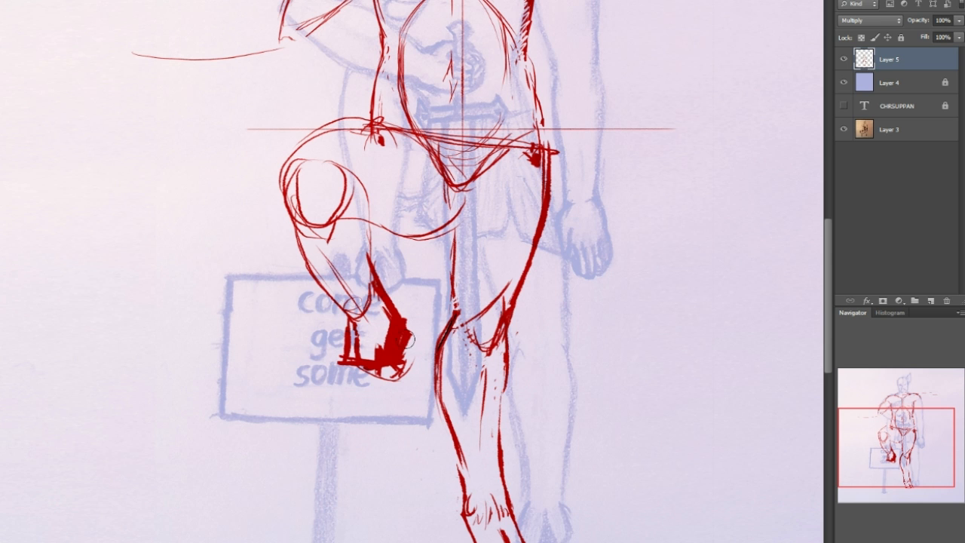
pyautogui.moveTo(360, 323); pyautogui.dragTo(367, 316)
pyautogui.moveTo(372, 364)
pyautogui.mouseDown()
pyautogui.moveTo(414, 318)
pyautogui.moveTo(394, 327)
pyautogui.moveTo(398, 354)
pyautogui.mouseUp()
# - Redraw the raised thigh's contours and knee circle, then deepen the groin into a clean V-shaped curve between the hips
pyautogui.moveTo(934, 425)
pyautogui.mouseDown()
pyautogui.moveTo(936, 433)
pyautogui.moveTo(912, 394)
pyautogui.moveTo(905, 424)
pyautogui.moveTo(898, 411)
pyautogui.mouseUp()
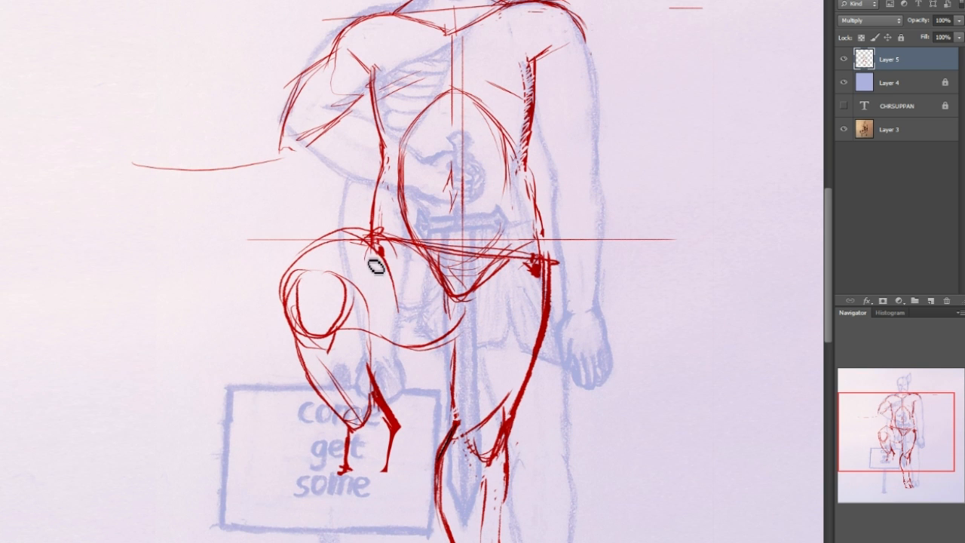
pyautogui.moveTo(352, 246); pyautogui.dragTo(415, 258)
pyautogui.moveTo(297, 318)
pyautogui.mouseDown()
pyautogui.moveTo(352, 275)
pyautogui.moveTo(314, 267)
pyautogui.moveTo(331, 270)
pyautogui.moveTo(350, 340)
pyautogui.moveTo(369, 286)
pyautogui.mouseUp()
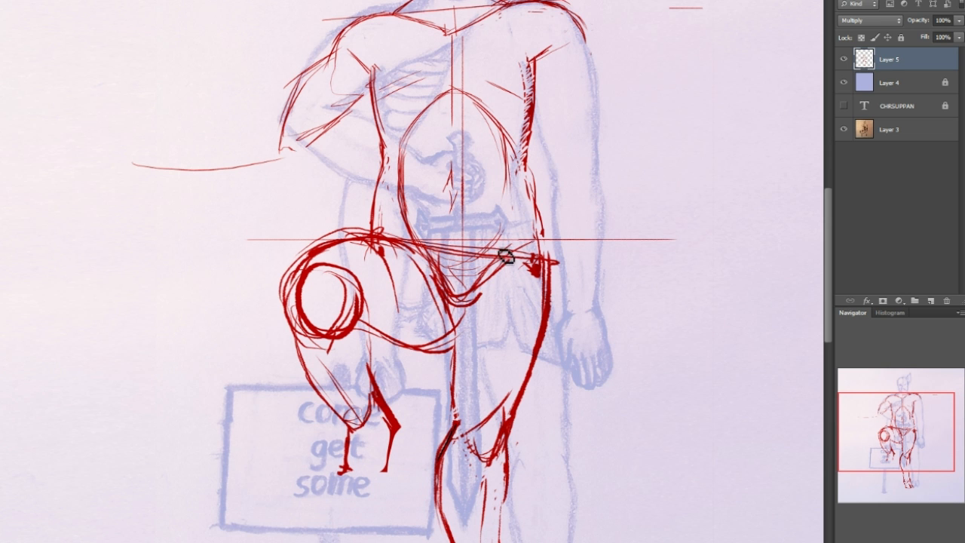
pyautogui.moveTo(428, 281); pyautogui.dragTo(469, 327)
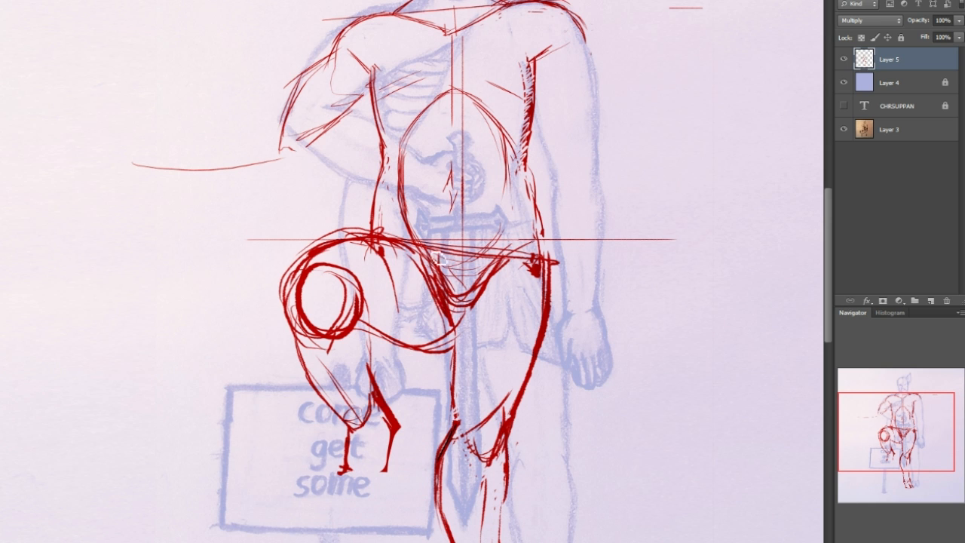
pyautogui.moveTo(437, 297)
pyautogui.mouseDown()
pyautogui.moveTo(506, 263)
pyautogui.moveTo(481, 305)
pyautogui.moveTo(427, 300)
pyautogui.moveTo(467, 317)
pyautogui.mouseUp()
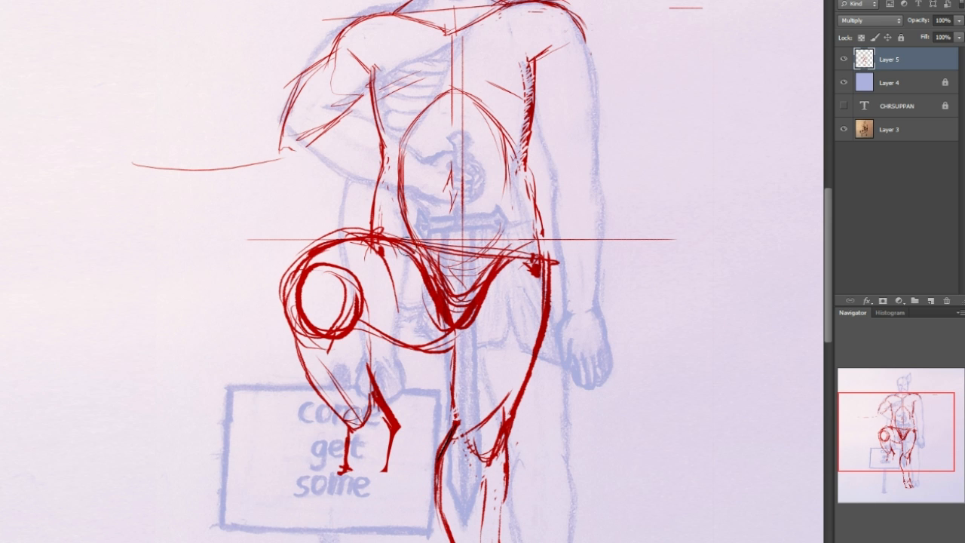
pyautogui.moveTo(415, 235)
pyautogui.mouseDown()
pyautogui.moveTo(461, 315)
pyautogui.moveTo(466, 263)
pyautogui.moveTo(429, 255)
pyautogui.mouseUp()
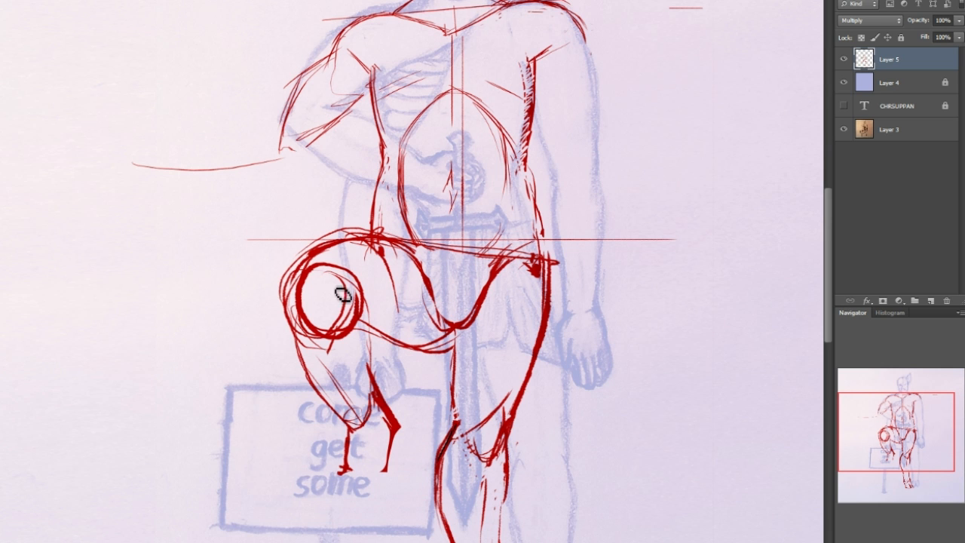
# - Erase the raised leg's knee circle, shin and foot, and mark the knee's front edges with short strokes
pyautogui.moveTo(321, 282)
pyautogui.mouseDown()
pyautogui.moveTo(311, 306)
pyautogui.moveTo(310, 353)
pyautogui.moveTo(262, 310)
pyautogui.moveTo(340, 350)
pyautogui.moveTo(382, 449)
pyautogui.moveTo(344, 400)
pyautogui.moveTo(326, 447)
pyautogui.mouseUp()
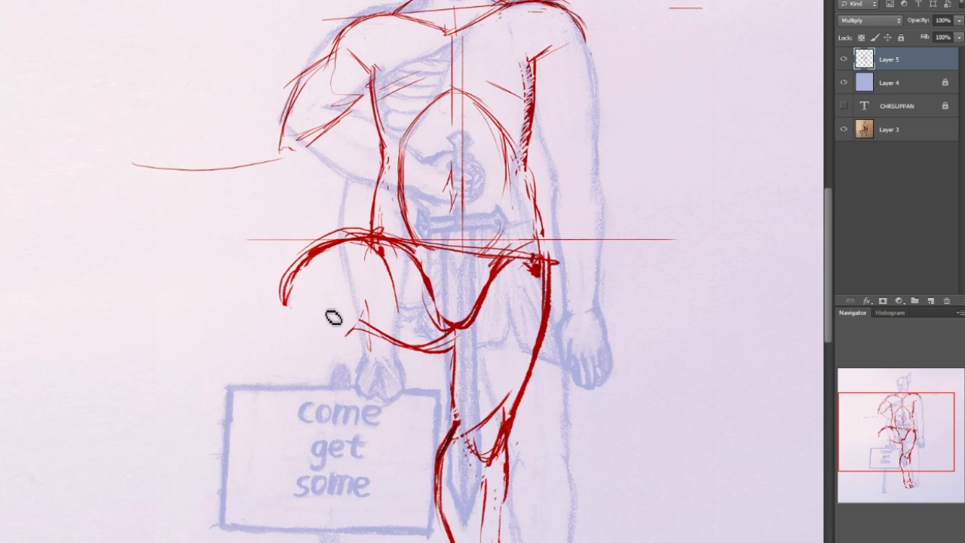
pyautogui.moveTo(299, 300); pyautogui.dragTo(310, 334)
pyautogui.moveTo(300, 292)
pyautogui.mouseDown()
pyautogui.moveTo(369, 300)
pyautogui.moveTo(343, 333)
pyautogui.mouseUp()
# - Add a light muscle contour with hatching to the standing thigh, and trim the stray lines around the raised thigh and hip
pyautogui.moveTo(523, 268); pyautogui.dragTo(506, 410)
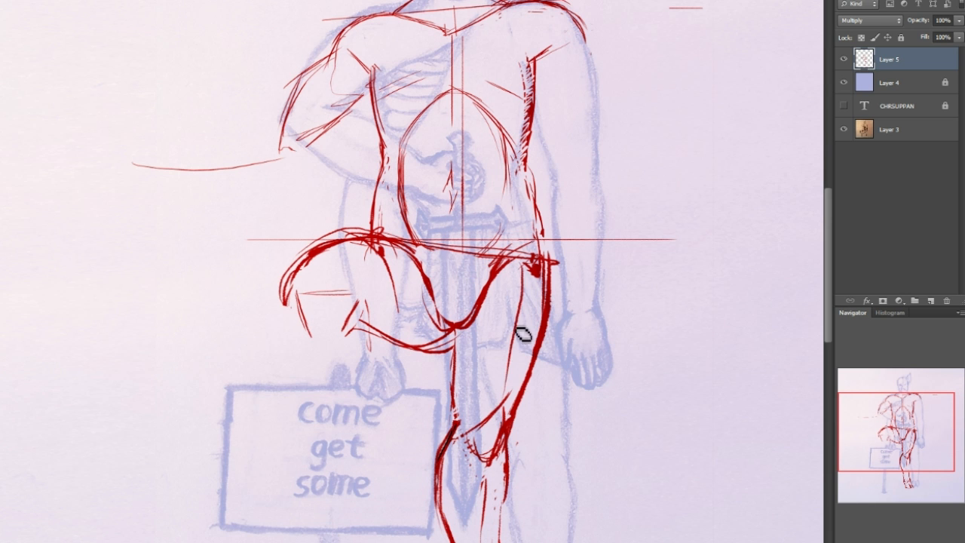
pyautogui.moveTo(529, 284); pyautogui.dragTo(509, 384)
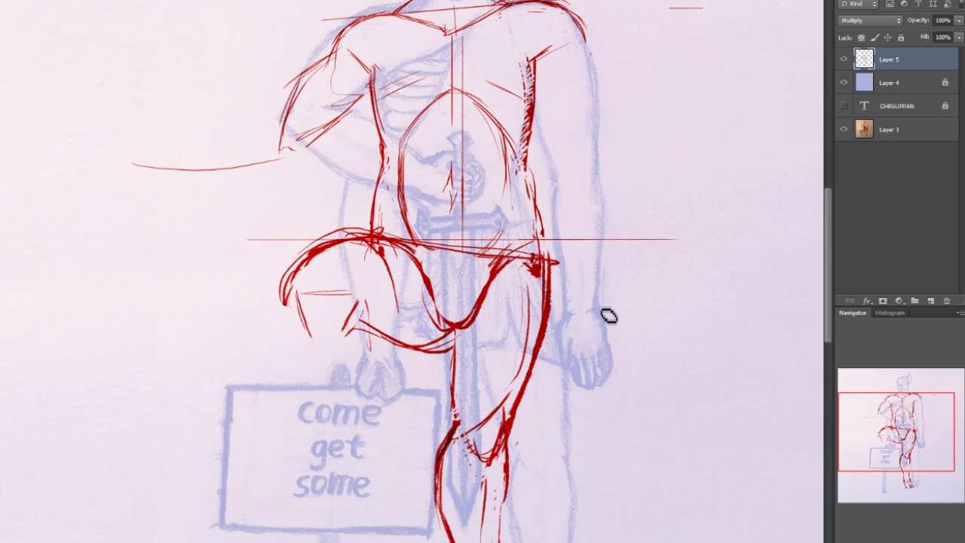
pyautogui.moveTo(870, 435); pyautogui.dragTo(872, 444)
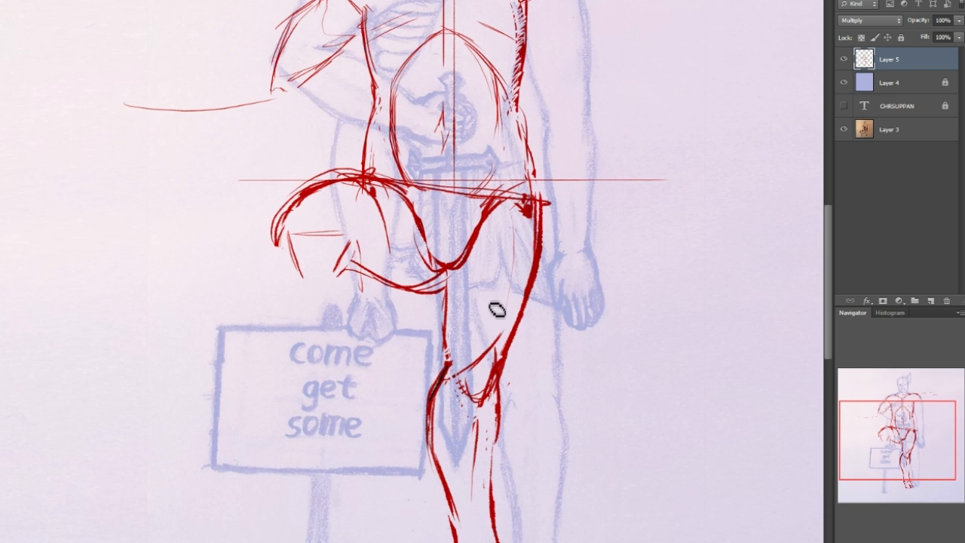
pyautogui.moveTo(514, 264); pyautogui.dragTo(501, 301)
pyautogui.moveTo(881, 406); pyautogui.dragTo(860, 405)
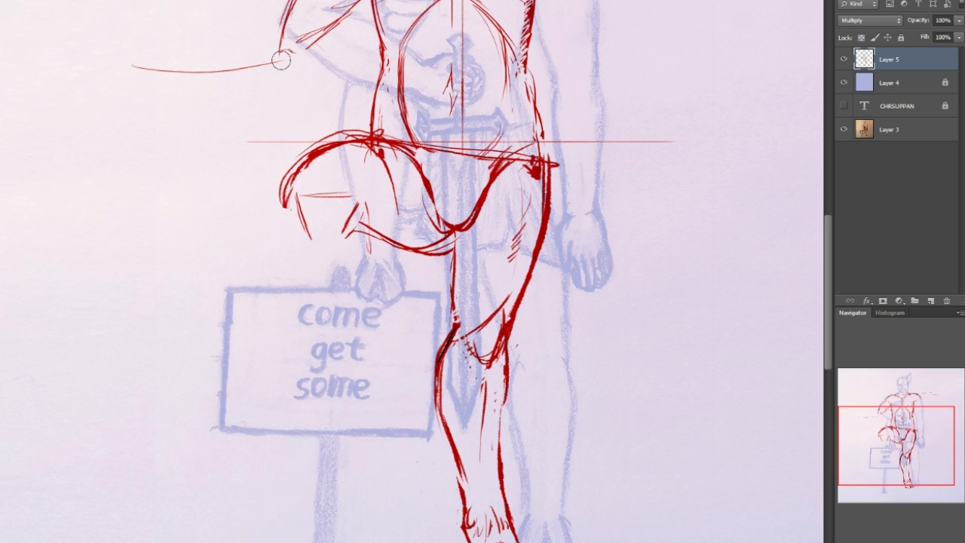
pyautogui.moveTo(282, 202); pyautogui.dragTo(326, 128)
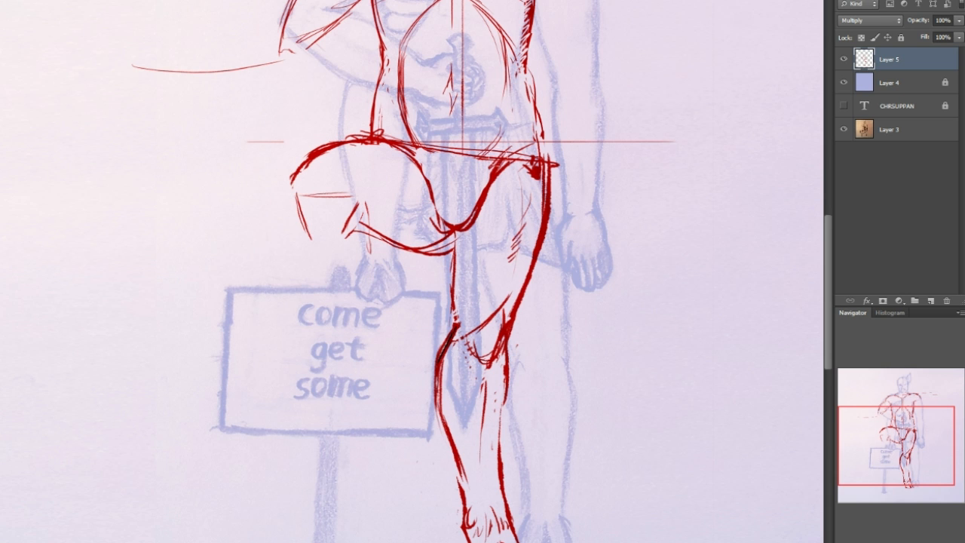
# - Darken the rib-cage arch and strengthen both sides of the waist down to the hips
pyautogui.moveTo(870, 418); pyautogui.dragTo(806, 352)
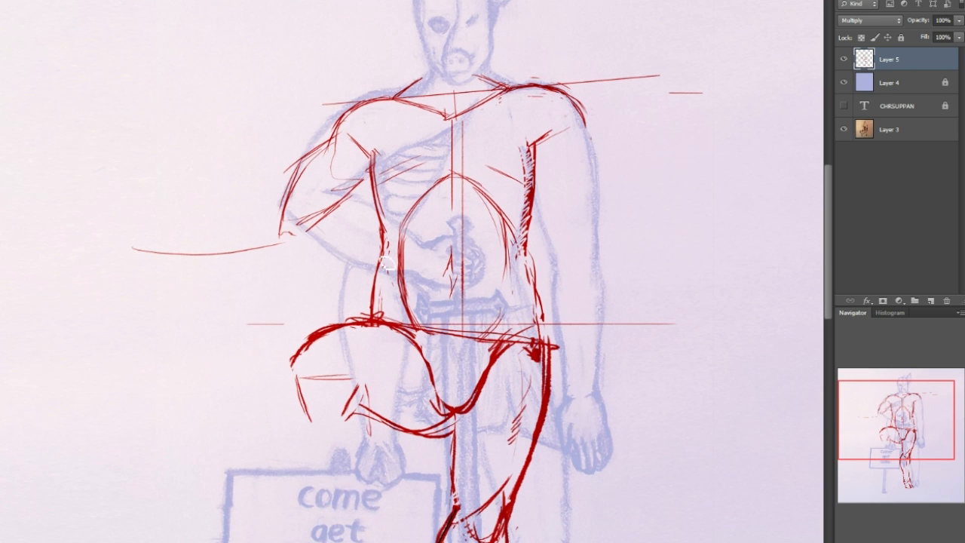
pyautogui.moveTo(413, 265)
pyautogui.mouseDown()
pyautogui.moveTo(470, 203)
pyautogui.moveTo(528, 258)
pyautogui.mouseUp()
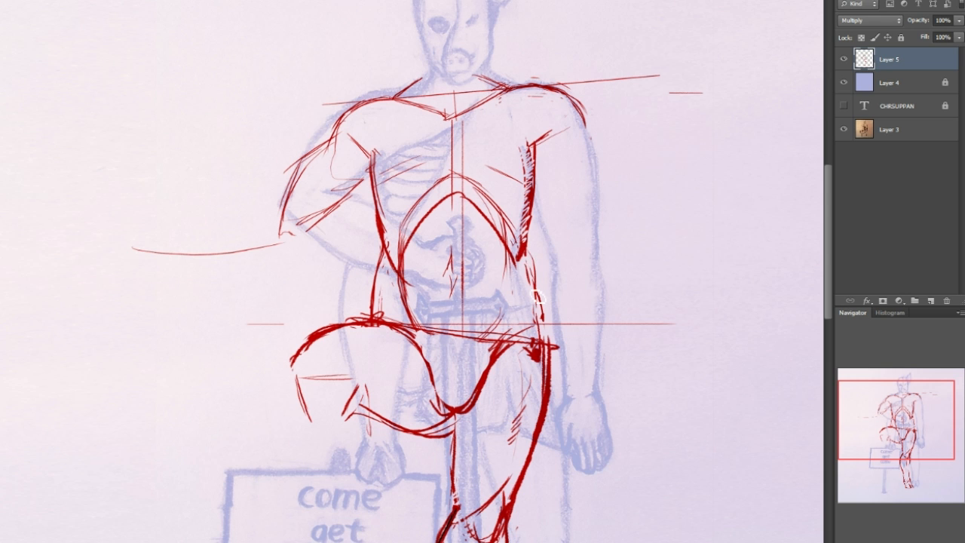
pyautogui.moveTo(526, 252); pyautogui.dragTo(557, 372)
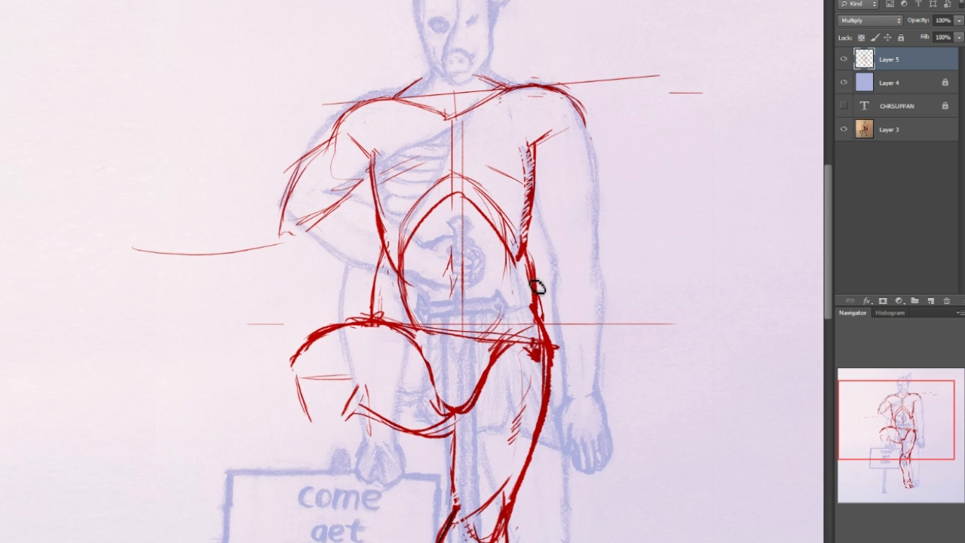
pyautogui.moveTo(535, 256)
pyautogui.mouseDown()
pyautogui.moveTo(536, 323)
pyautogui.moveTo(530, 314)
pyautogui.mouseUp()
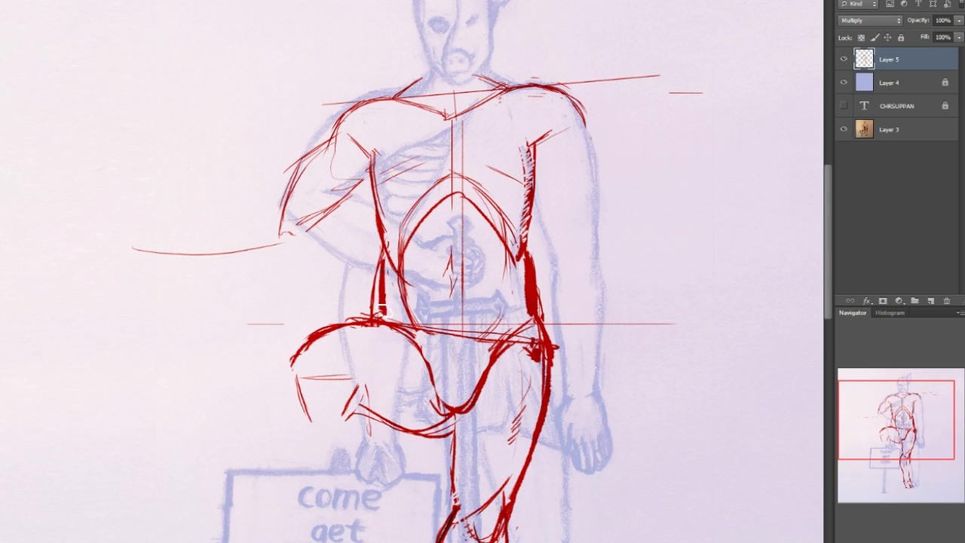
# - Sketch a rounded belly outline between the ribs and hips, and erase it back to light dashes
pyautogui.moveTo(388, 269)
pyautogui.mouseDown()
pyautogui.moveTo(392, 325)
pyautogui.moveTo(405, 306)
pyautogui.mouseUp()
pyautogui.moveTo(424, 263)
pyautogui.mouseDown()
pyautogui.moveTo(507, 327)
pyautogui.moveTo(487, 303)
pyautogui.mouseUp()
pyautogui.hotkey('ctrl', 'z')
pyautogui.hotkey('ctrl', 'z')
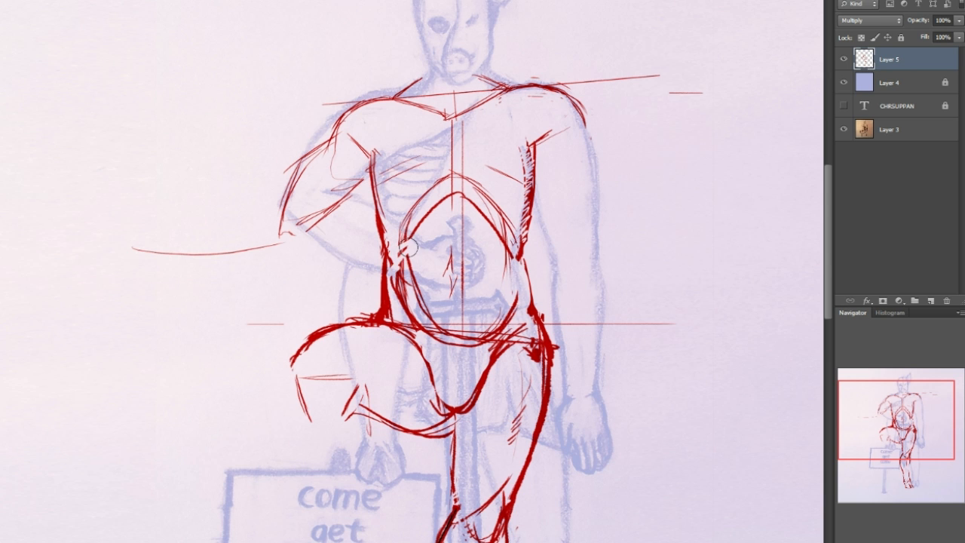
pyautogui.moveTo(401, 309)
pyautogui.mouseDown()
pyautogui.moveTo(466, 312)
pyautogui.moveTo(508, 301)
pyautogui.mouseUp()
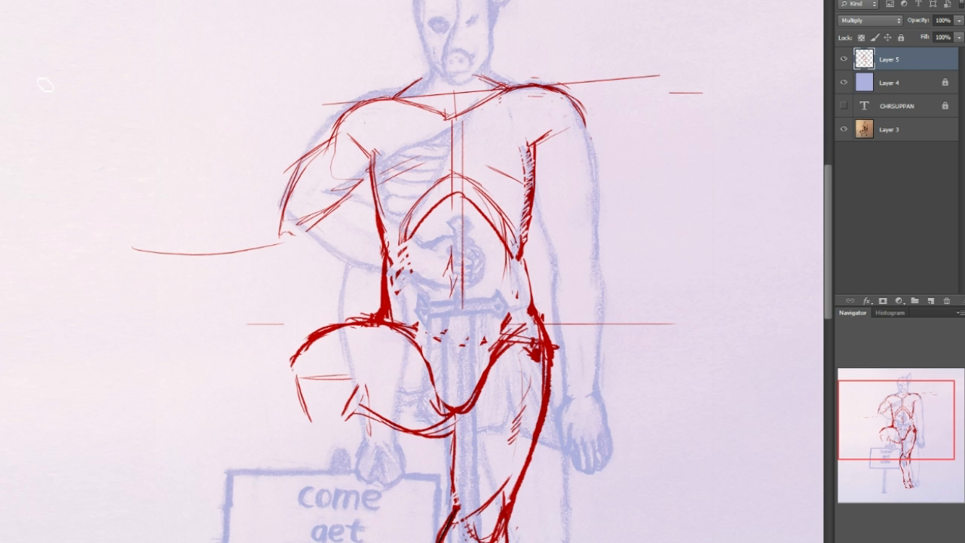
# - Reinforce the raised thigh's underside near the groin and draw a round kneecap at the end of the thigh
pyautogui.moveTo(915, 421)
pyautogui.mouseDown()
pyautogui.moveTo(904, 465)
pyautogui.moveTo(905, 445)
pyautogui.mouseUp()
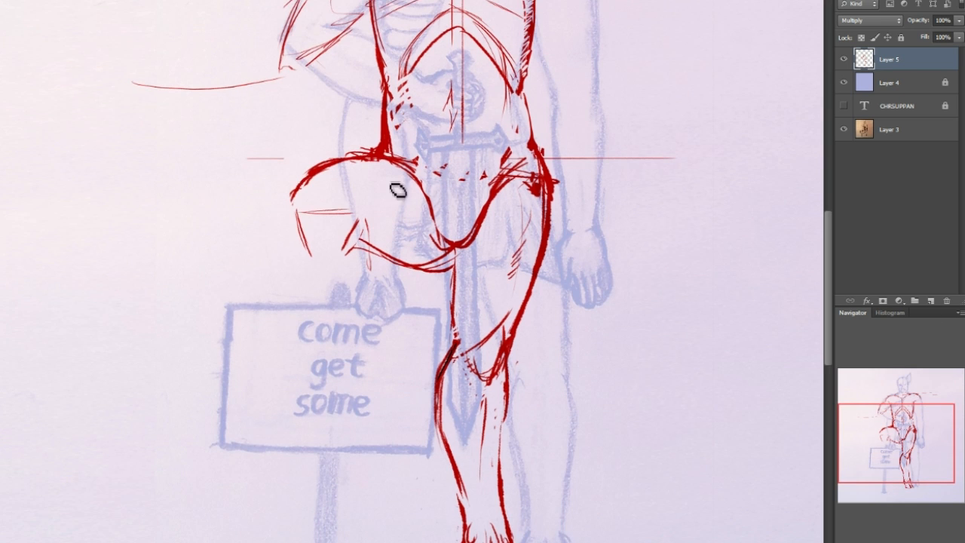
pyautogui.moveTo(431, 275); pyautogui.dragTo(455, 258)
pyautogui.moveTo(925, 415); pyautogui.dragTo(924, 435)
pyautogui.moveTo(302, 75); pyautogui.dragTo(300, 72)
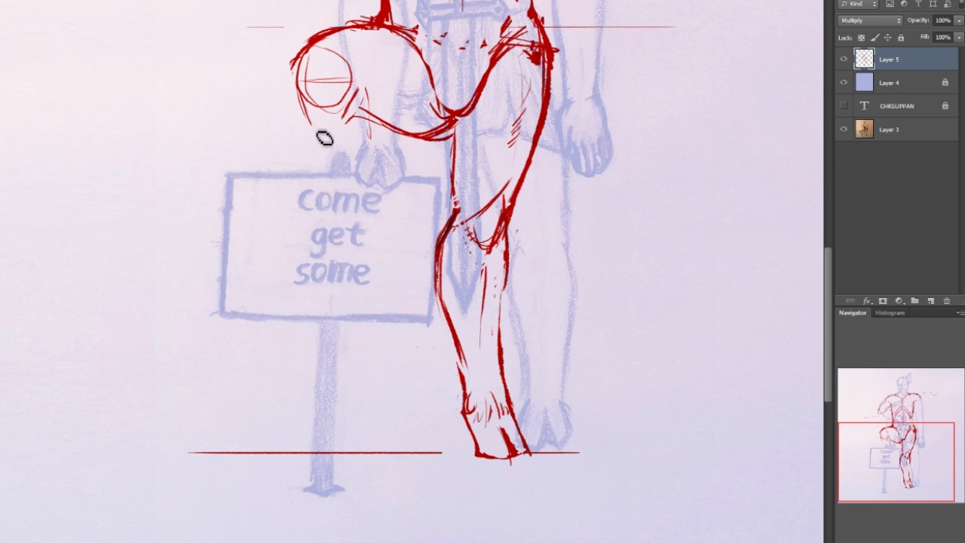
# - Draw the raised leg's tapering shin and calf below the kneecap, and block in an angled, wedge-shaped foot over the sign
pyautogui.moveTo(309, 102)
pyautogui.mouseDown()
pyautogui.moveTo(304, 129)
pyautogui.moveTo(348, 161)
pyautogui.moveTo(364, 130)
pyautogui.moveTo(360, 187)
pyautogui.mouseUp()
pyautogui.moveTo(367, 111)
pyautogui.mouseDown()
pyautogui.moveTo(390, 127)
pyautogui.moveTo(367, 188)
pyautogui.mouseUp()
pyautogui.moveTo(327, 129)
pyautogui.mouseDown()
pyautogui.moveTo(377, 224)
pyautogui.moveTo(336, 161)
pyautogui.moveTo(346, 190)
pyautogui.moveTo(324, 236)
pyautogui.moveTo(331, 211)
pyautogui.moveTo(326, 222)
pyautogui.moveTo(358, 241)
pyautogui.moveTo(345, 238)
pyautogui.moveTo(390, 219)
pyautogui.moveTo(379, 230)
pyautogui.moveTo(385, 200)
pyautogui.mouseUp()
pyautogui.moveTo(318, 220); pyautogui.dragTo(341, 172)
pyautogui.moveTo(317, 218); pyautogui.dragTo(367, 245)
pyautogui.moveTo(372, 209)
pyautogui.mouseDown()
pyautogui.moveTo(387, 194)
pyautogui.moveTo(383, 162)
pyautogui.mouseUp()
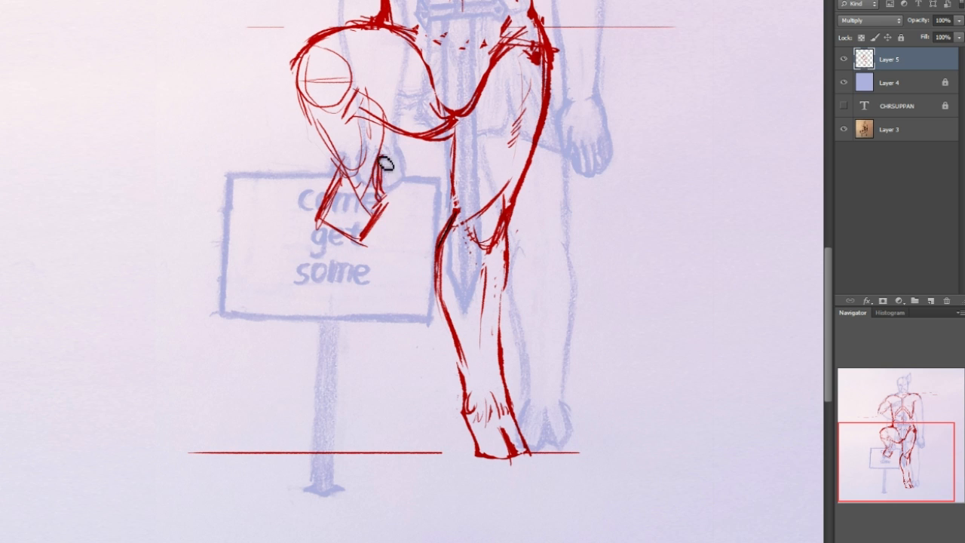
pyautogui.moveTo(360, 245)
pyautogui.mouseDown()
pyautogui.moveTo(380, 198)
pyautogui.moveTo(360, 242)
pyautogui.mouseUp()
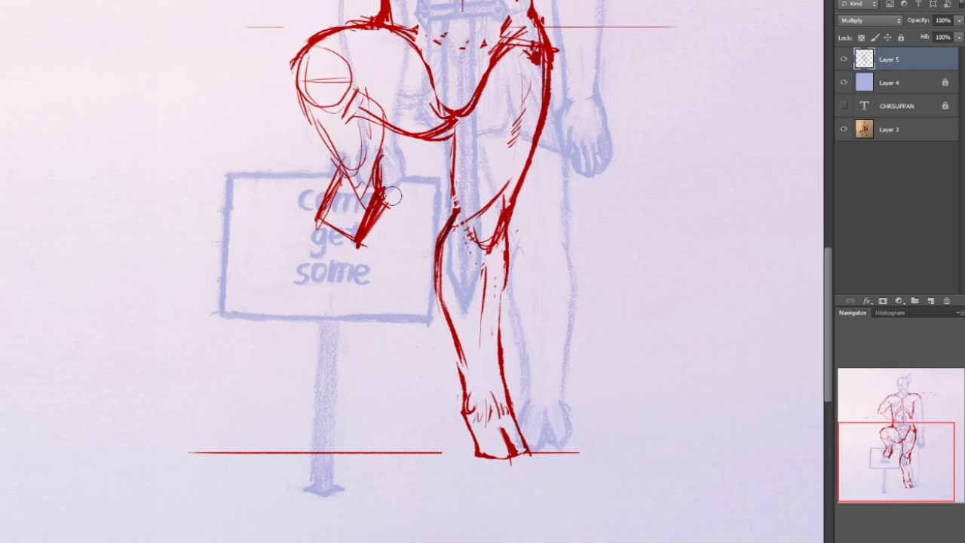
pyautogui.hotkey('ctrl', 'z')
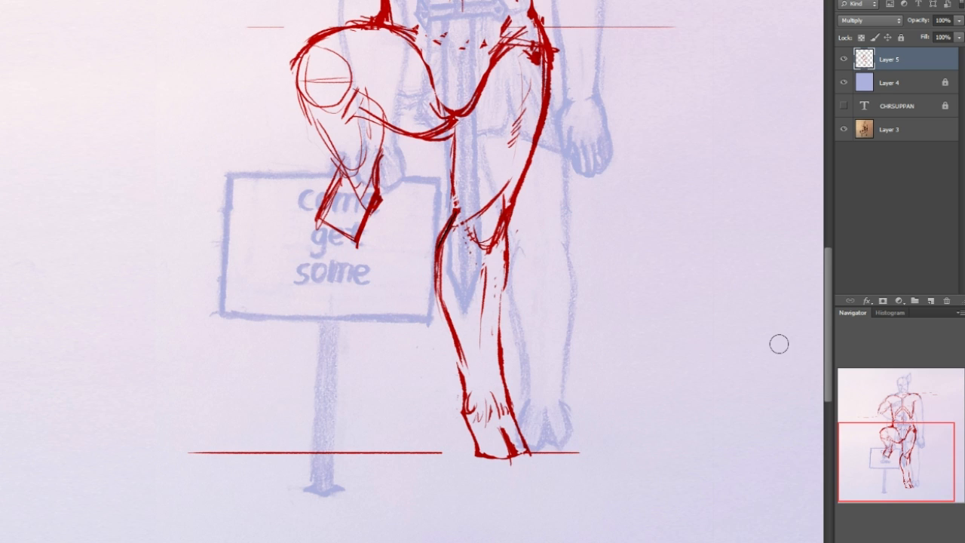
# - Sketch a small demonstration foot beside the sign, with a toe wedge and a box around the instep
pyautogui.moveTo(865, 426)
pyautogui.mouseDown()
pyautogui.moveTo(865, 379)
pyautogui.moveTo(865, 419)
pyautogui.mouseUp()
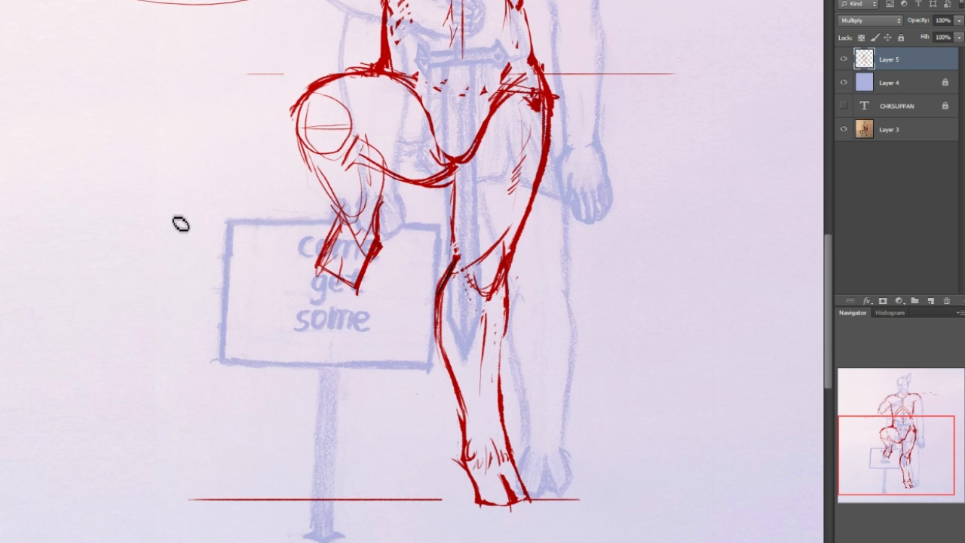
pyautogui.moveTo(213, 190); pyautogui.dragTo(184, 249)
pyautogui.moveTo(213, 192)
pyautogui.mouseDown()
pyautogui.moveTo(239, 193)
pyautogui.moveTo(253, 224)
pyautogui.moveTo(243, 241)
pyautogui.moveTo(230, 260)
pyautogui.moveTo(163, 274)
pyautogui.moveTo(180, 281)
pyautogui.moveTo(246, 237)
pyautogui.moveTo(219, 263)
pyautogui.moveTo(168, 271)
pyautogui.moveTo(225, 260)
pyautogui.mouseUp()
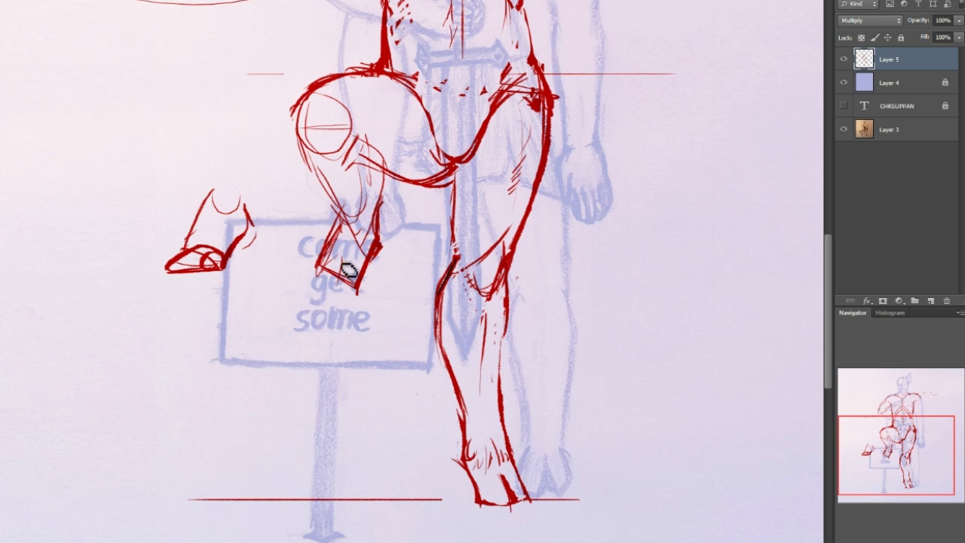
pyautogui.moveTo(205, 251)
pyautogui.mouseDown()
pyautogui.moveTo(223, 196)
pyautogui.moveTo(211, 188)
pyautogui.mouseUp()
pyautogui.moveTo(185, 236)
pyautogui.mouseDown()
pyautogui.moveTo(214, 192)
pyautogui.moveTo(260, 204)
pyautogui.moveTo(238, 251)
pyautogui.mouseUp()
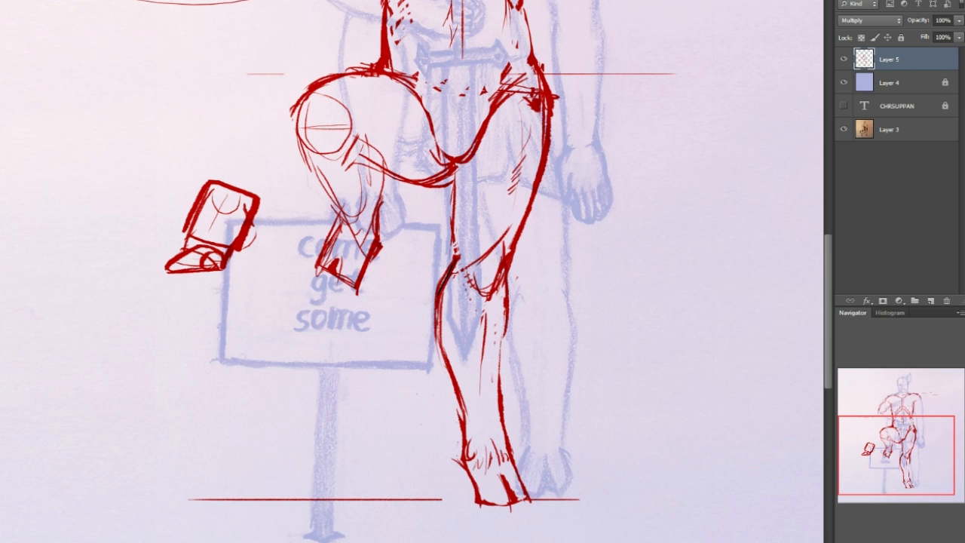
# - Lasso the demonstration foot beside the sign, delete it and clear the selection
pyautogui.moveTo(97, 283)
pyautogui.mouseDown()
pyautogui.moveTo(273, 221)
pyautogui.moveTo(128, 294)
pyautogui.mouseUp()
pyautogui.press('Delete')
pyautogui.hotkey('ctrl', 'd')
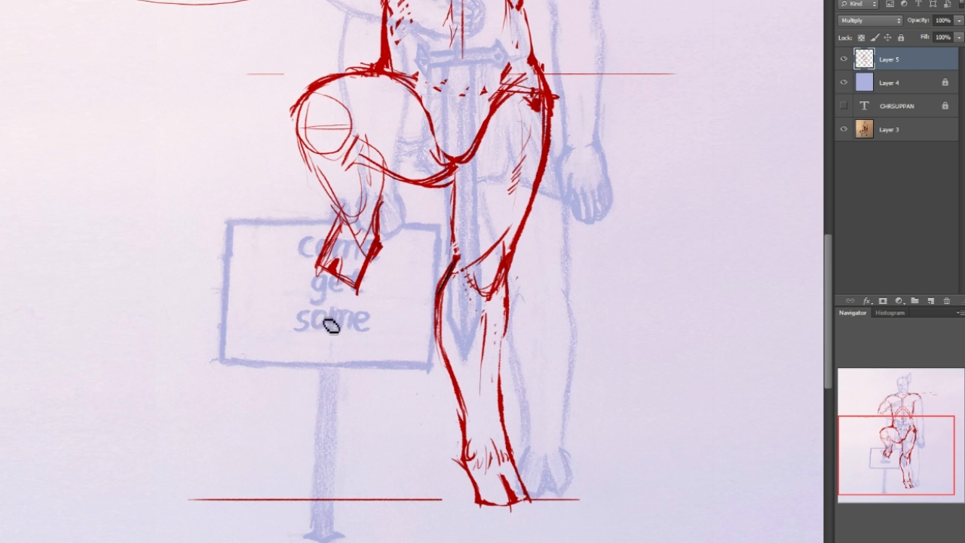
# - Try a sloping line and a hill-shaped outline as support under the raised foot, undoing each attempt
pyautogui.moveTo(891, 415); pyautogui.dragTo(899, 432)
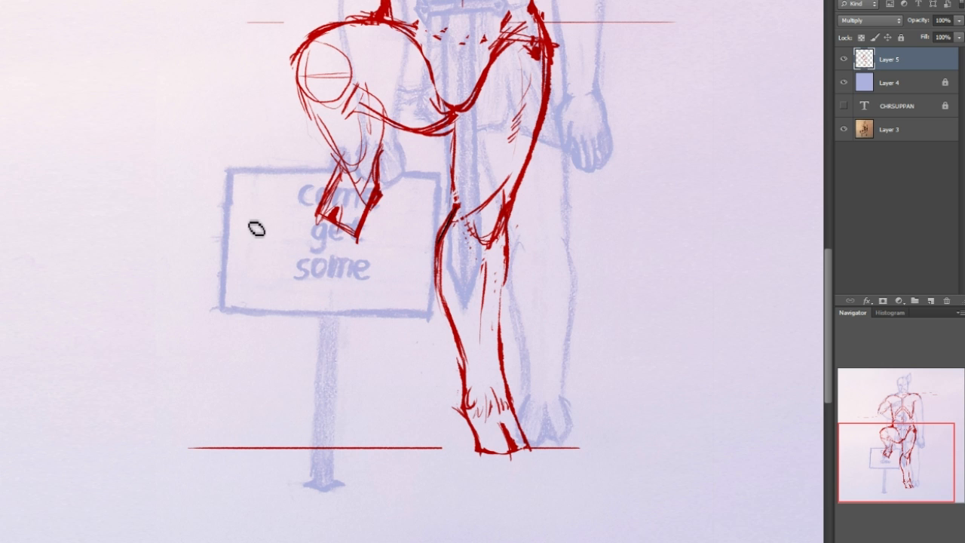
pyautogui.moveTo(209, 183); pyautogui.dragTo(395, 257)
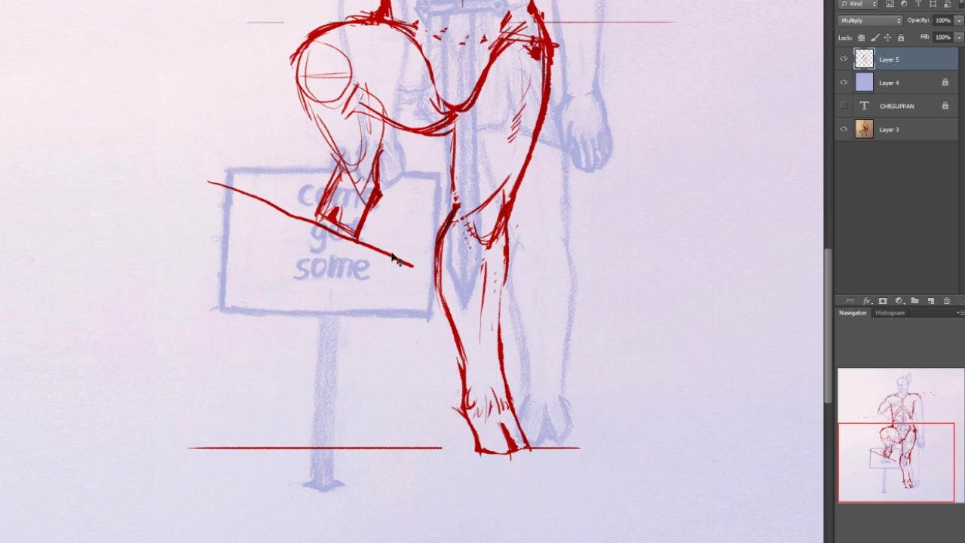
pyautogui.hotkey('ctrl', 'z')
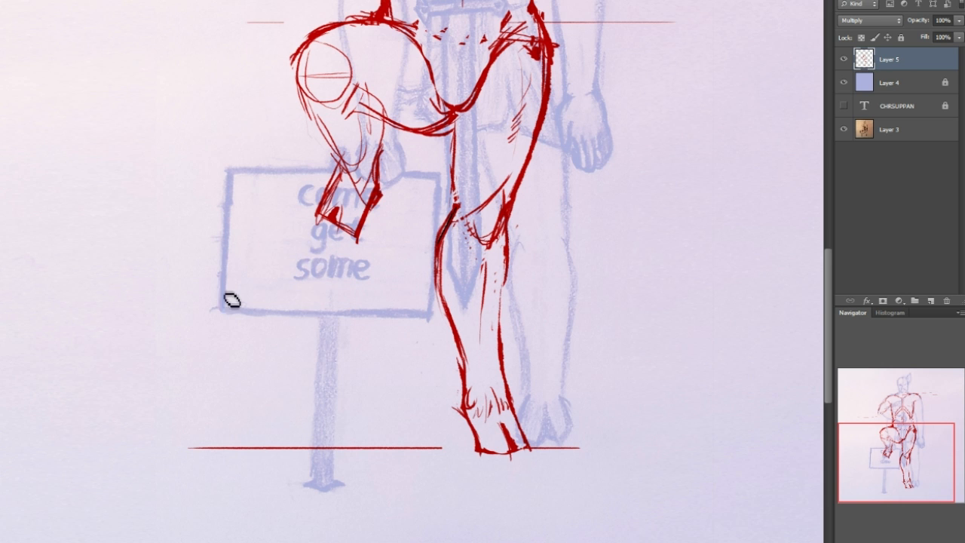
pyautogui.moveTo(173, 330)
pyautogui.mouseDown()
pyautogui.moveTo(264, 217)
pyautogui.moveTo(286, 215)
pyautogui.moveTo(386, 251)
pyautogui.moveTo(422, 278)
pyautogui.mouseUp()
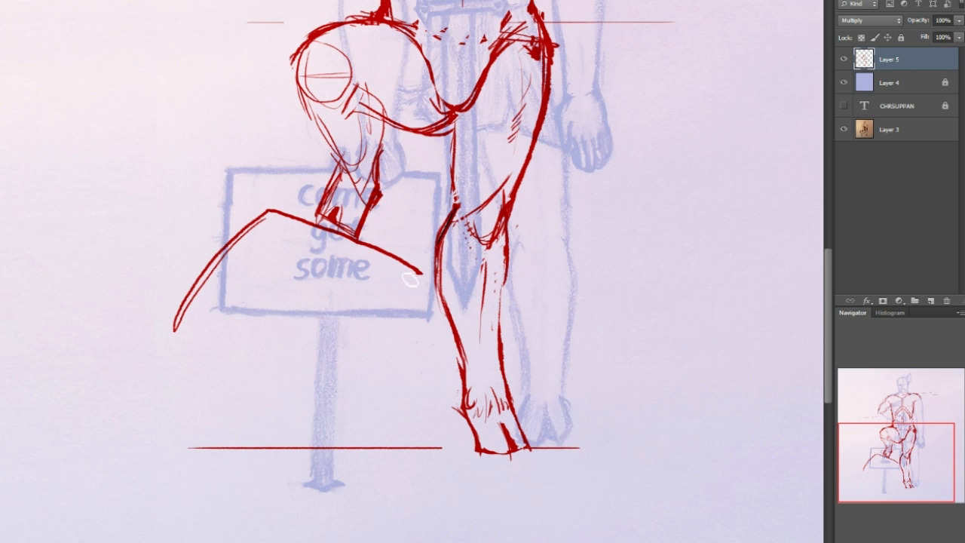
pyautogui.hotkey('ctrl', 'z')
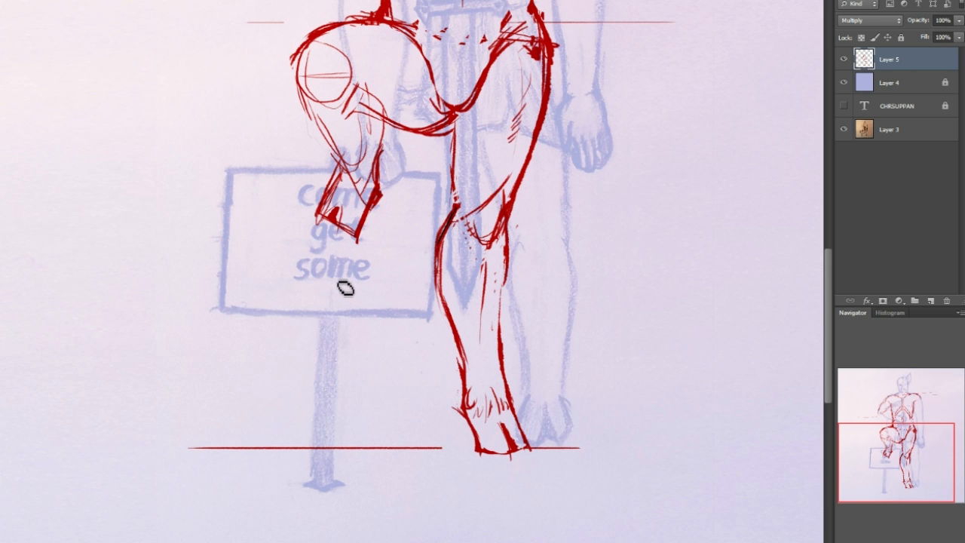
# - Draw a slanted line along the raised foot's sole, extending past both sides of the foot
pyautogui.moveTo(902, 460); pyautogui.dragTo(906, 458)
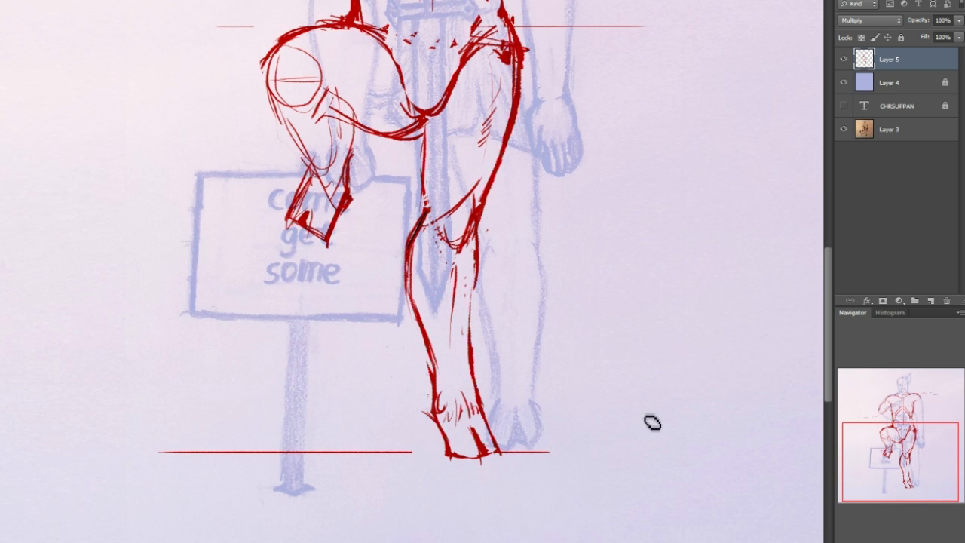
pyautogui.moveTo(258, 211); pyautogui.dragTo(363, 259)
pyautogui.moveTo(240, 197); pyautogui.dragTo(372, 266)
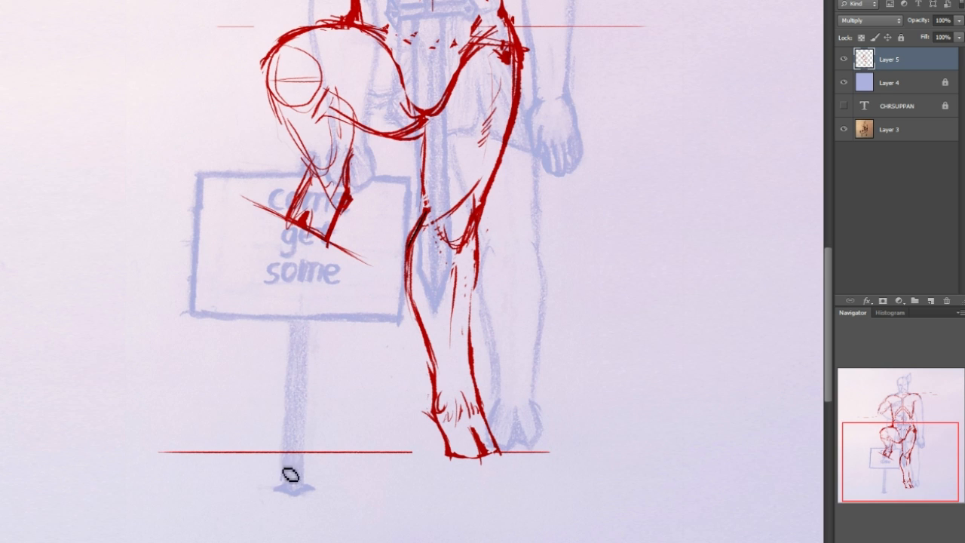
# - Sketch a short horizontal line with small hatch marks just below the ground line, beside the sign post's base
pyautogui.moveTo(289, 469)
pyautogui.mouseDown()
pyautogui.moveTo(201, 469)
pyautogui.moveTo(227, 467)
pyautogui.mouseUp()
pyautogui.hotkey('ctrl', 'z')
pyautogui.moveTo(229, 473); pyautogui.dragTo(232, 467)
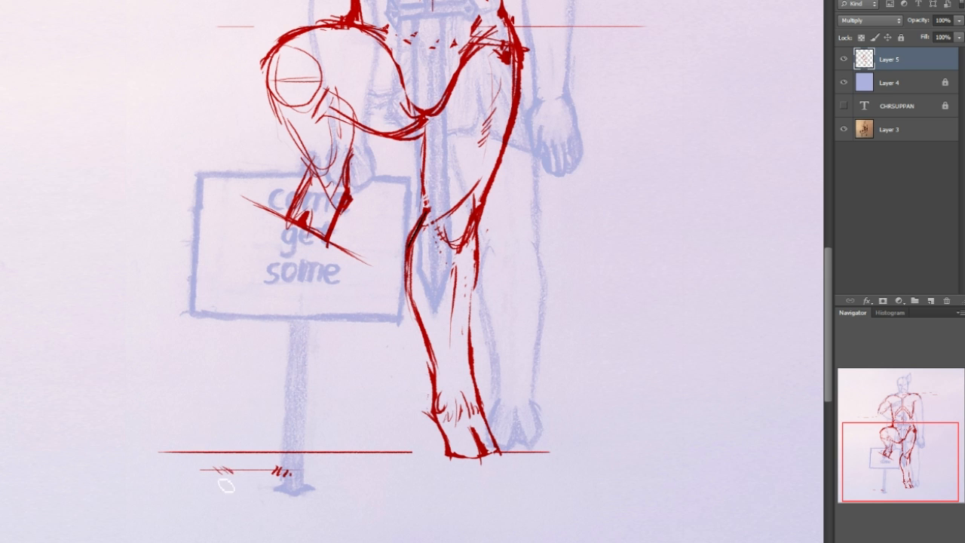
# - Reinforce the collarbone line and the rib cage arch on the figure's torso with red strokes
pyautogui.moveTo(915, 435); pyautogui.dragTo(861, 388)
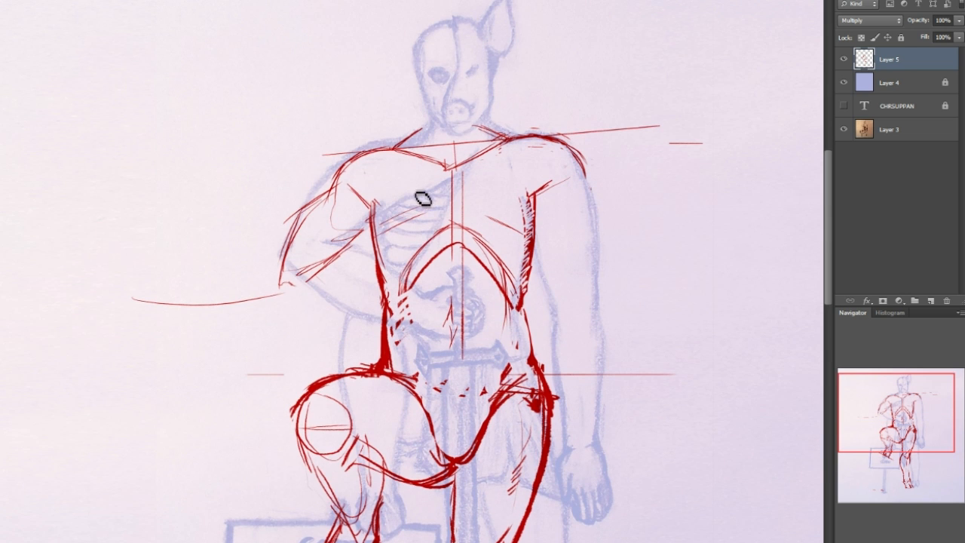
pyautogui.moveTo(328, 187)
pyautogui.mouseDown()
pyautogui.moveTo(370, 160)
pyautogui.moveTo(454, 168)
pyautogui.moveTo(552, 143)
pyautogui.mouseUp()
pyautogui.moveTo(393, 233)
pyautogui.mouseDown()
pyautogui.moveTo(377, 243)
pyautogui.moveTo(498, 249)
pyautogui.mouseUp()
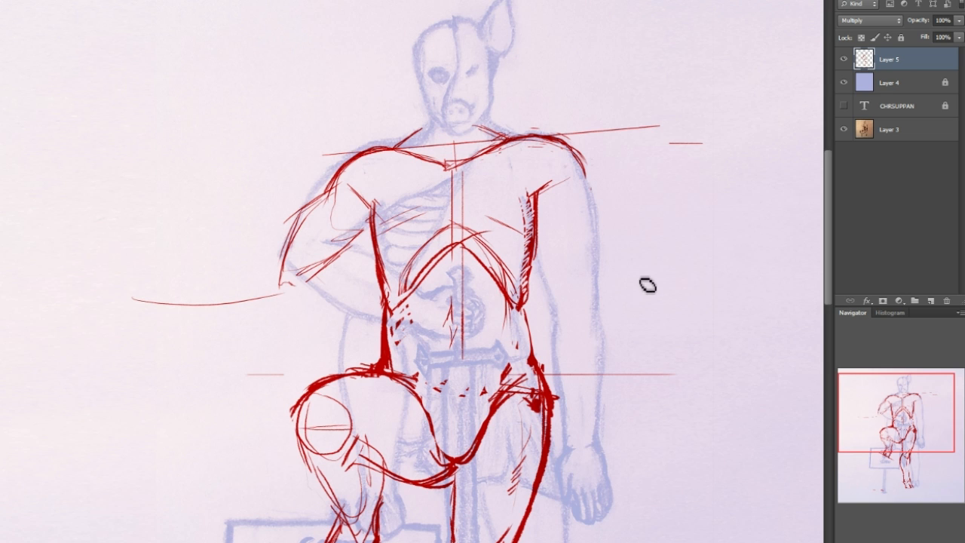
# - Draw wider torso side lines running from both armpits down to the waist
pyautogui.moveTo(887, 405)
pyautogui.mouseDown()
pyautogui.moveTo(884, 434)
pyautogui.moveTo(885, 395)
pyautogui.mouseUp()
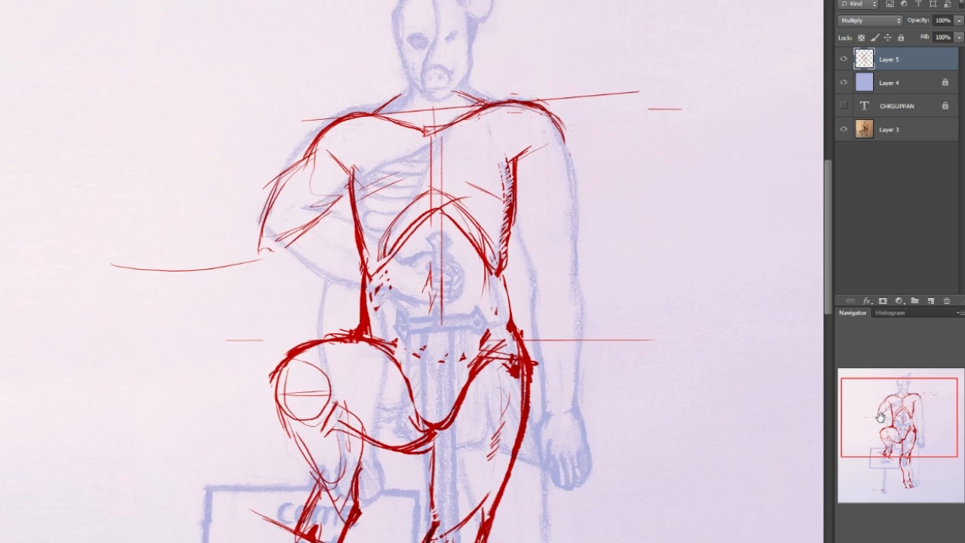
pyautogui.moveTo(347, 160)
pyautogui.mouseDown()
pyautogui.moveTo(375, 253)
pyautogui.moveTo(368, 264)
pyautogui.mouseUp()
pyautogui.moveTo(538, 158); pyautogui.dragTo(490, 290)
pyautogui.moveTo(546, 134); pyautogui.dragTo(500, 265)
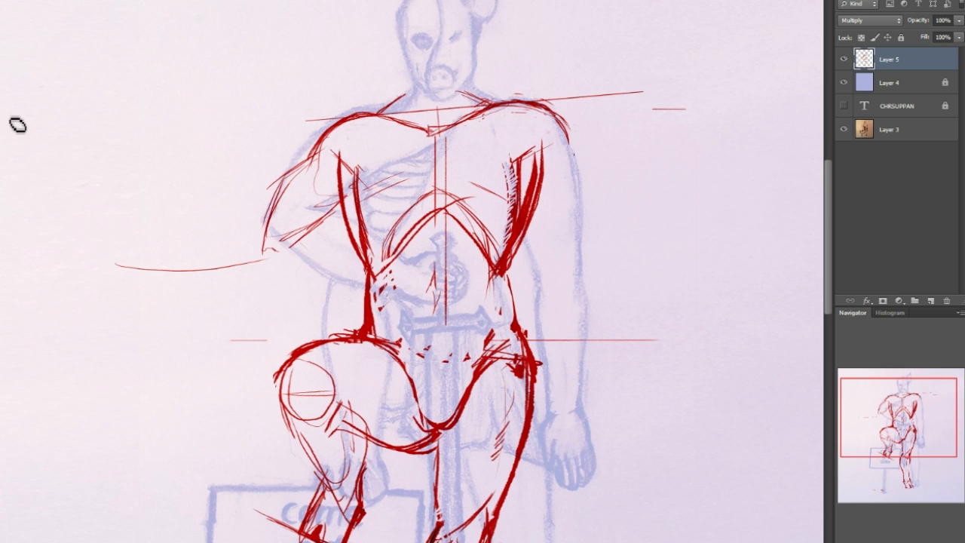
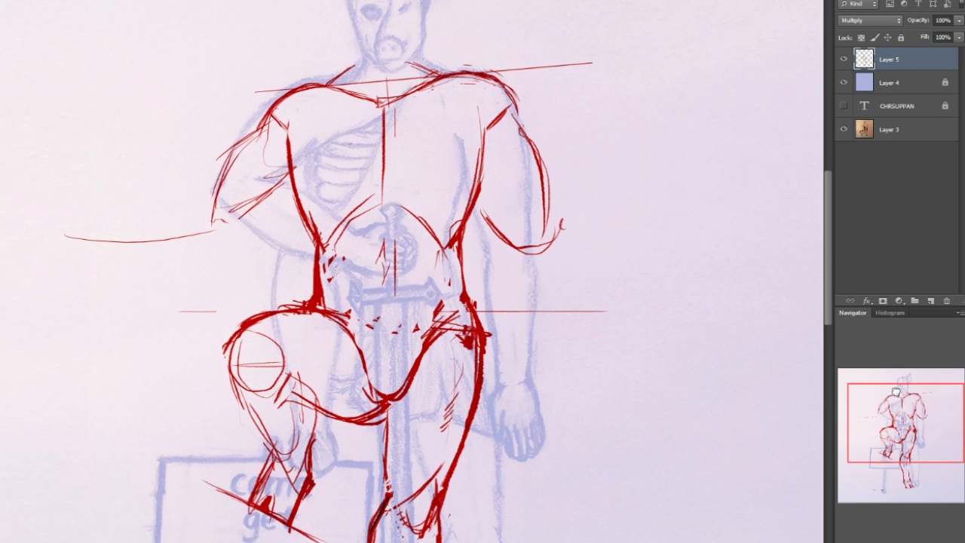
# - Draw the forearm of the arm beside the hip, tapering from the elbow to the wrist and ending in a closed fist
pyautogui.moveTo(506, 198); pyautogui.dragTo(541, 231)
pyautogui.moveTo(552, 205)
pyautogui.mouseDown()
pyautogui.moveTo(567, 235)
pyautogui.moveTo(517, 268)
pyautogui.mouseUp()
pyautogui.moveTo(503, 230)
pyautogui.mouseDown()
pyautogui.moveTo(521, 291)
pyautogui.moveTo(544, 311)
pyautogui.mouseUp()
pyautogui.moveTo(564, 235); pyautogui.dragTo(575, 350)
pyautogui.moveTo(553, 193)
pyautogui.mouseDown()
pyautogui.moveTo(570, 231)
pyautogui.moveTo(584, 354)
pyautogui.mouseUp()
pyautogui.moveTo(543, 312)
pyautogui.mouseDown()
pyautogui.moveTo(536, 366)
pyautogui.moveTo(562, 398)
pyautogui.moveTo(588, 371)
pyautogui.mouseUp()
pyautogui.moveTo(507, 223)
pyautogui.mouseDown()
pyautogui.moveTo(508, 255)
pyautogui.moveTo(546, 318)
pyautogui.moveTo(524, 288)
pyautogui.moveTo(550, 336)
pyautogui.moveTo(548, 363)
pyautogui.mouseUp()
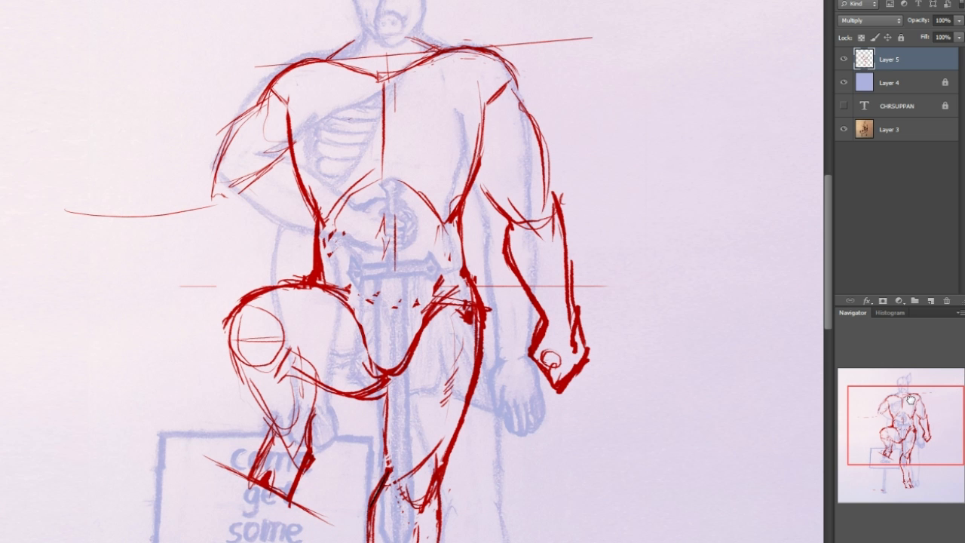
# - Sketch a tapered bucket with an elliptical rim and a handle hanging from the fist, undoing the misplaced handle strokes
pyautogui.moveTo(557, 396); pyautogui.dragTo(573, 257)
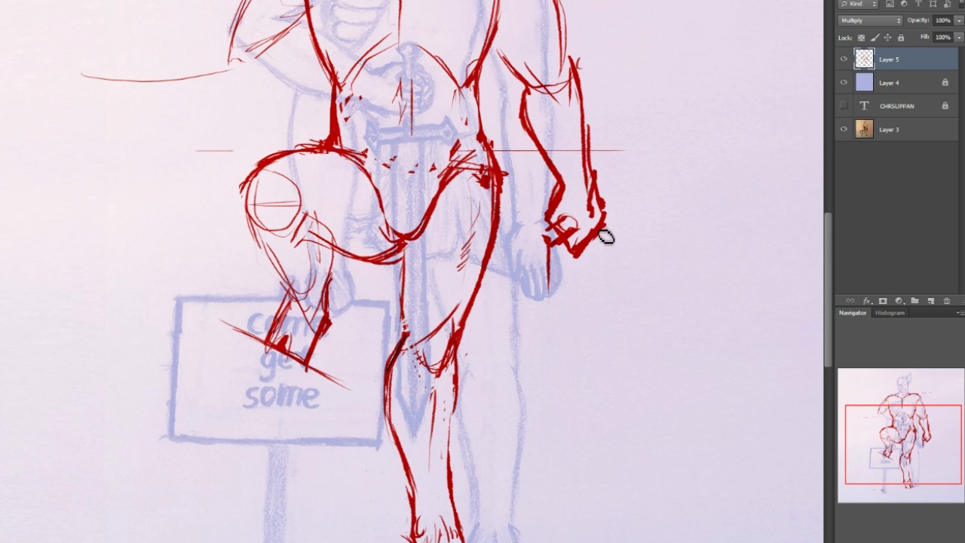
pyautogui.hotkey('ctrl', 'z')
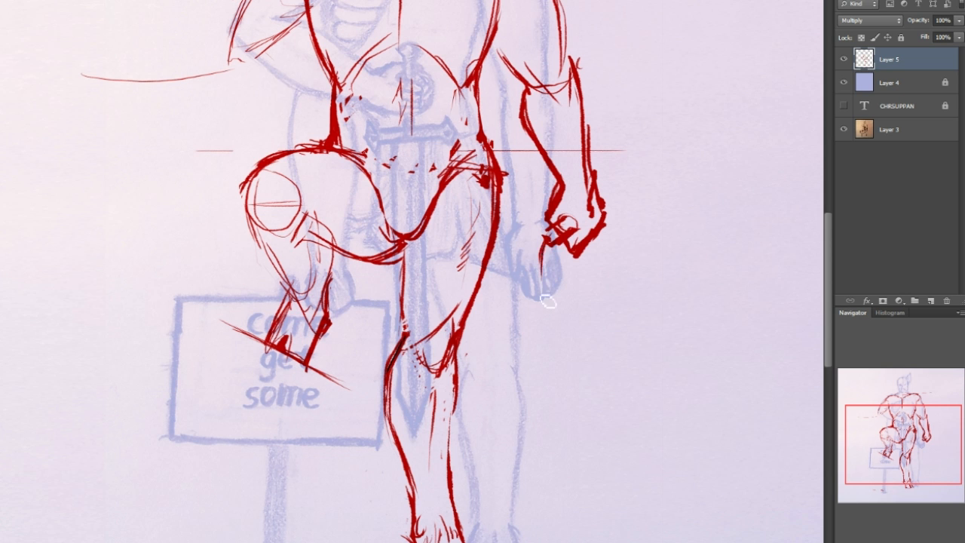
pyautogui.moveTo(549, 307)
pyautogui.mouseDown()
pyautogui.moveTo(581, 276)
pyautogui.moveTo(562, 310)
pyautogui.moveTo(518, 320)
pyautogui.mouseUp()
pyautogui.hotkey('ctrl', 'z')
pyautogui.moveTo(609, 293)
pyautogui.mouseDown()
pyautogui.moveTo(540, 286)
pyautogui.moveTo(608, 266)
pyautogui.moveTo(615, 297)
pyautogui.moveTo(537, 296)
pyautogui.moveTo(611, 272)
pyautogui.moveTo(568, 376)
pyautogui.mouseUp()
pyautogui.moveTo(610, 272); pyautogui.dragTo(617, 356)
pyautogui.moveTo(562, 372)
pyautogui.mouseDown()
pyautogui.moveTo(595, 352)
pyautogui.moveTo(581, 376)
pyautogui.moveTo(609, 352)
pyautogui.mouseUp()
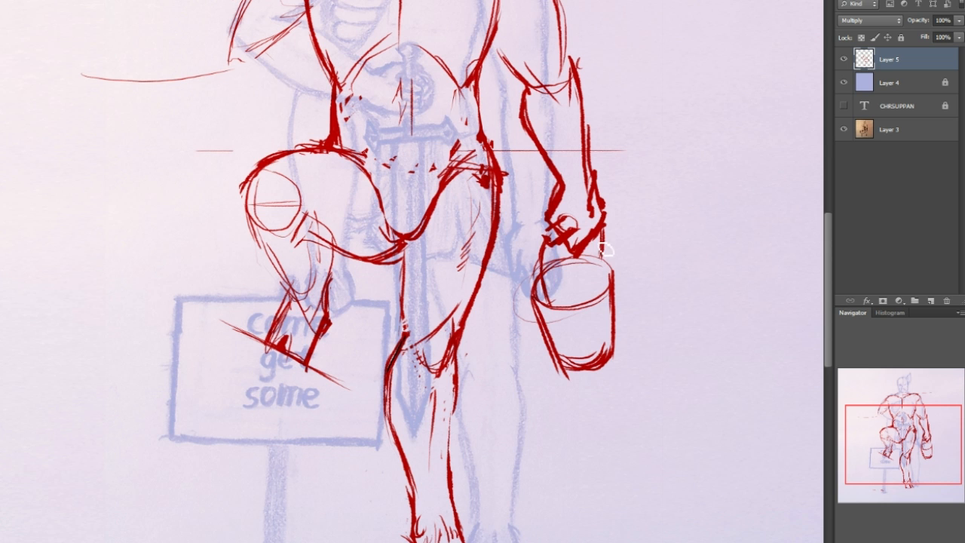
pyautogui.moveTo(553, 240); pyautogui.dragTo(567, 256)
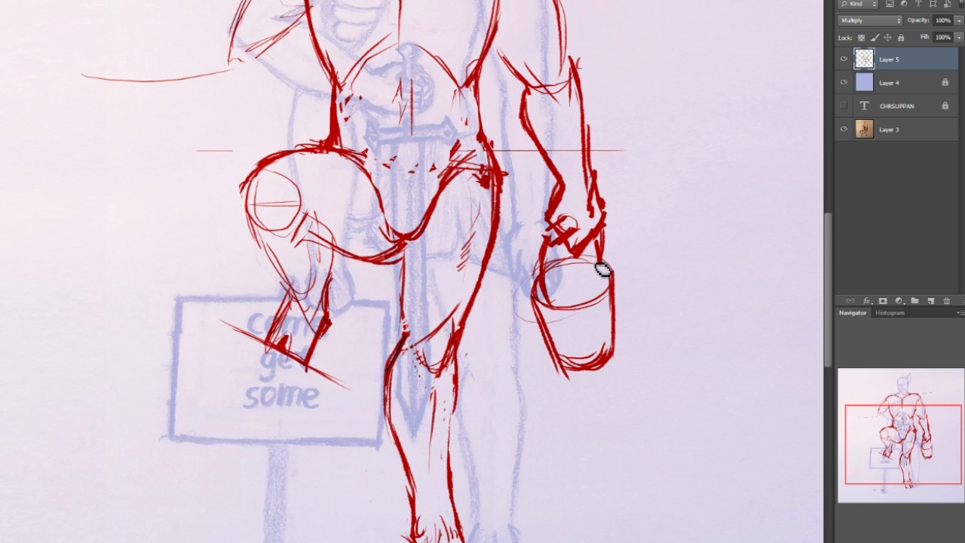
pyautogui.moveTo(551, 302); pyautogui.dragTo(556, 306)
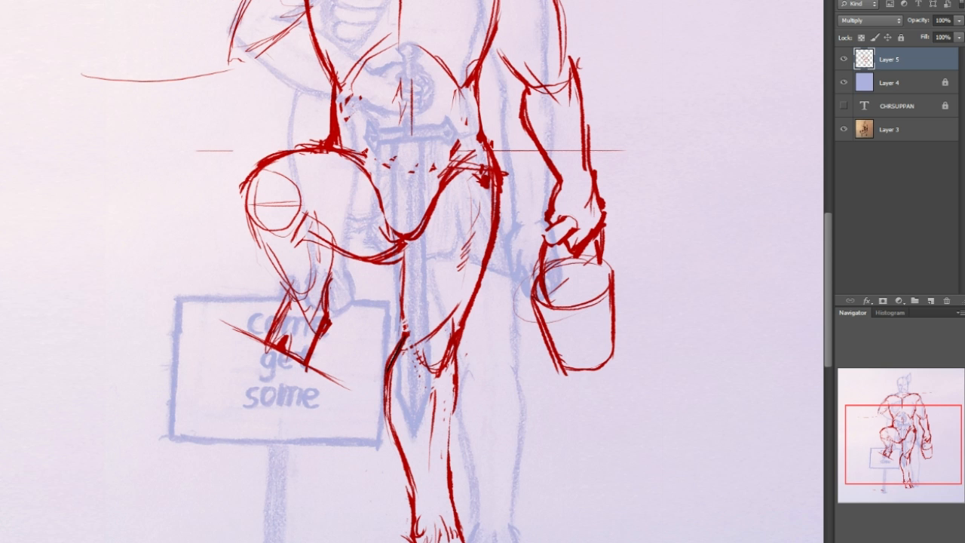
# - Draw liquid spilling over the bucket's rim, with a wavy edge and one long rounded drip hanging below the bucket
pyautogui.moveTo(712, 299); pyautogui.dragTo(703, 299)
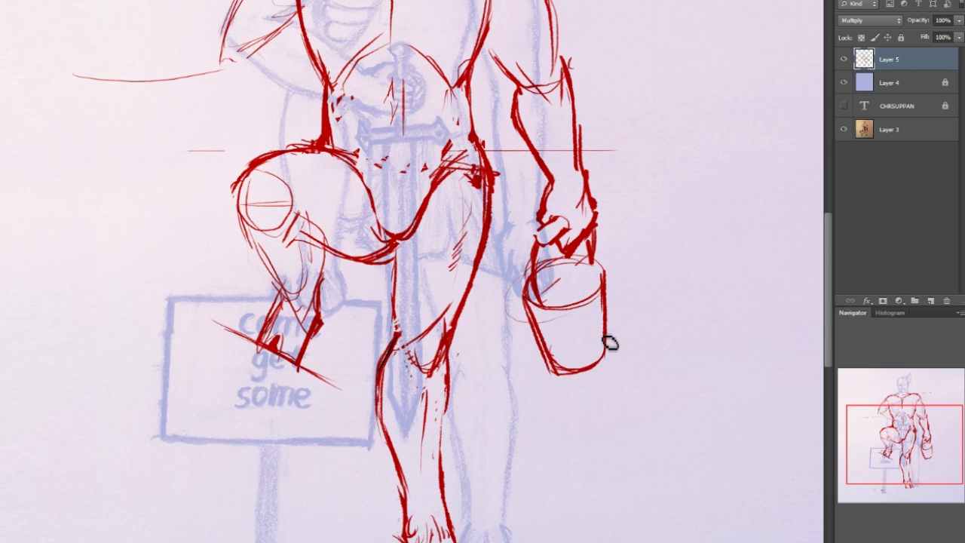
pyautogui.moveTo(519, 327)
pyautogui.mouseDown()
pyautogui.moveTo(537, 439)
pyautogui.moveTo(547, 407)
pyautogui.moveTo(544, 443)
pyautogui.mouseUp()
pyautogui.hotkey('ctrl', 'z')
pyautogui.moveTo(520, 395)
pyautogui.mouseDown()
pyautogui.moveTo(542, 358)
pyautogui.moveTo(548, 320)
pyautogui.moveTo(609, 297)
pyautogui.moveTo(607, 273)
pyautogui.mouseUp()
pyautogui.moveTo(538, 451)
pyautogui.mouseDown()
pyautogui.moveTo(545, 472)
pyautogui.moveTo(535, 452)
pyautogui.mouseUp()
pyautogui.scroll(-3, 560, 344)
pyautogui.hotkey('ctrl', 'z')
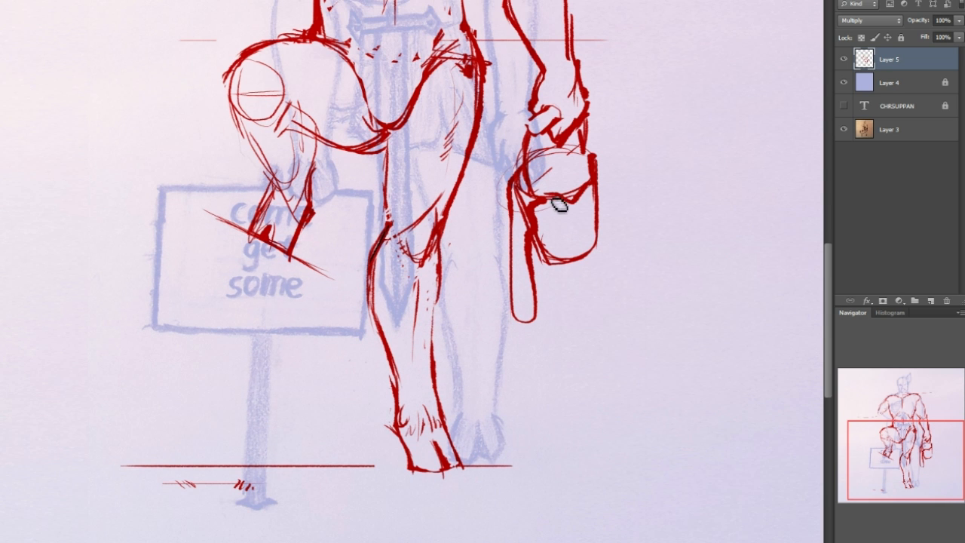
# - Add a short drip on the bucket's front and a thin pointed drip trailing from the long one, undoing unwanted strokes
pyautogui.moveTo(571, 207)
pyautogui.mouseDown()
pyautogui.moveTo(572, 244)
pyautogui.moveTo(572, 211)
pyautogui.mouseUp()
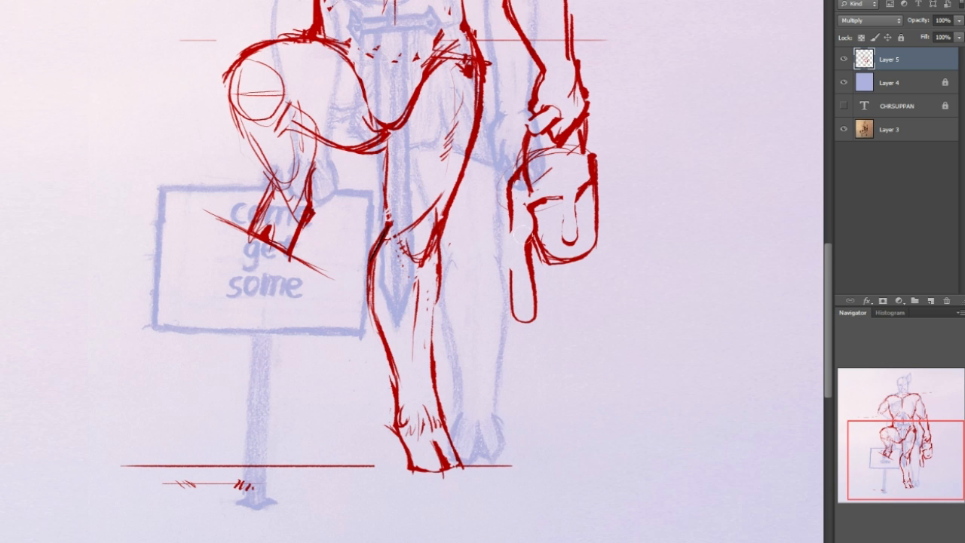
pyautogui.hotkey('ctrl', 'z')
pyautogui.moveTo(510, 232); pyautogui.dragTo(506, 313)
pyautogui.hotkey('ctrl', 'z')
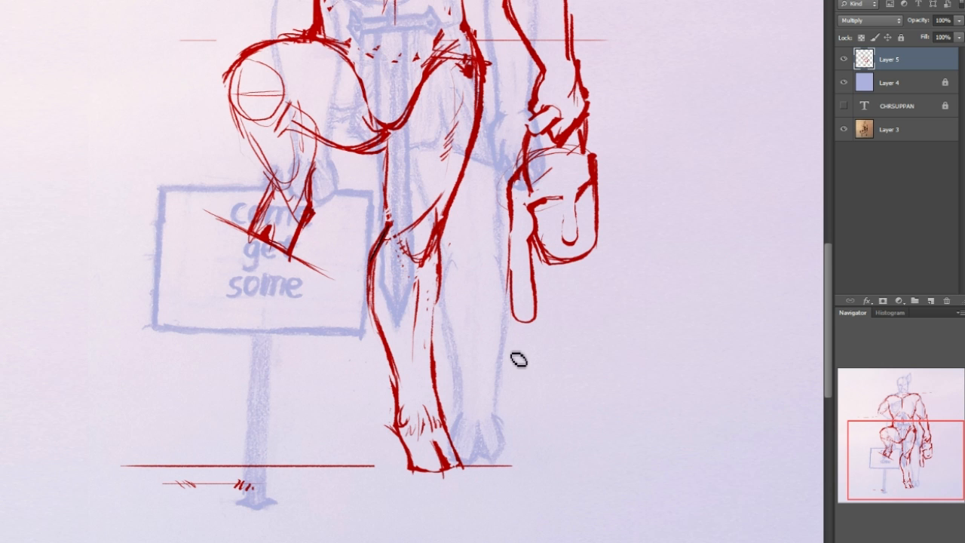
pyautogui.moveTo(510, 287)
pyautogui.mouseDown()
pyautogui.moveTo(519, 361)
pyautogui.moveTo(507, 349)
pyautogui.moveTo(526, 379)
pyautogui.mouseUp()
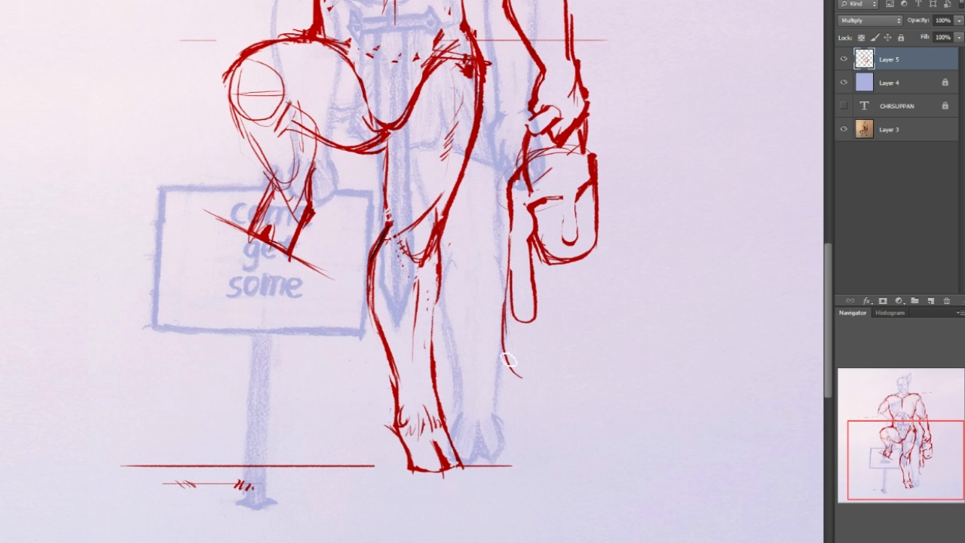
pyautogui.moveTo(537, 275); pyautogui.dragTo(521, 316)
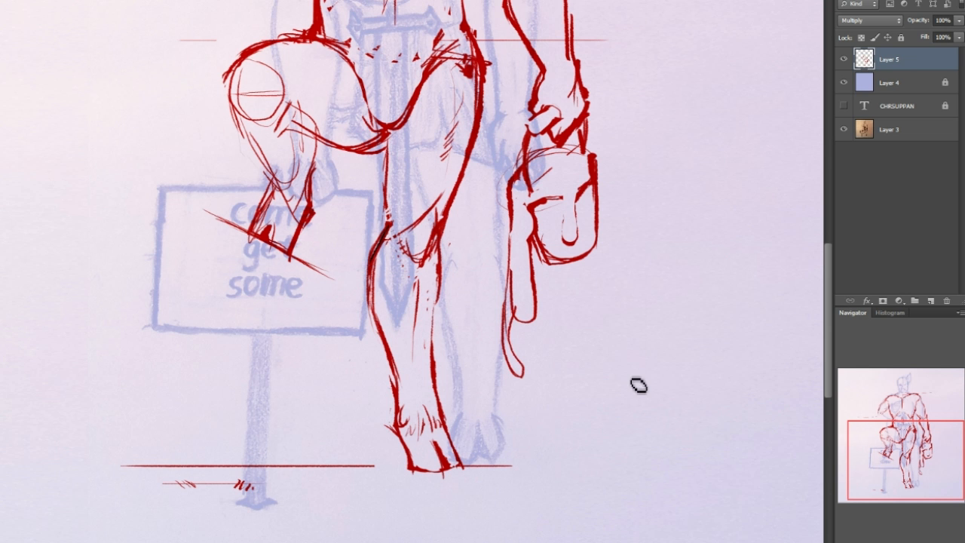
# - Deepen the V of the collarbones, finish the small cross mark on the chest and thicken the waist line
pyautogui.moveTo(957, 430); pyautogui.dragTo(896, 386)
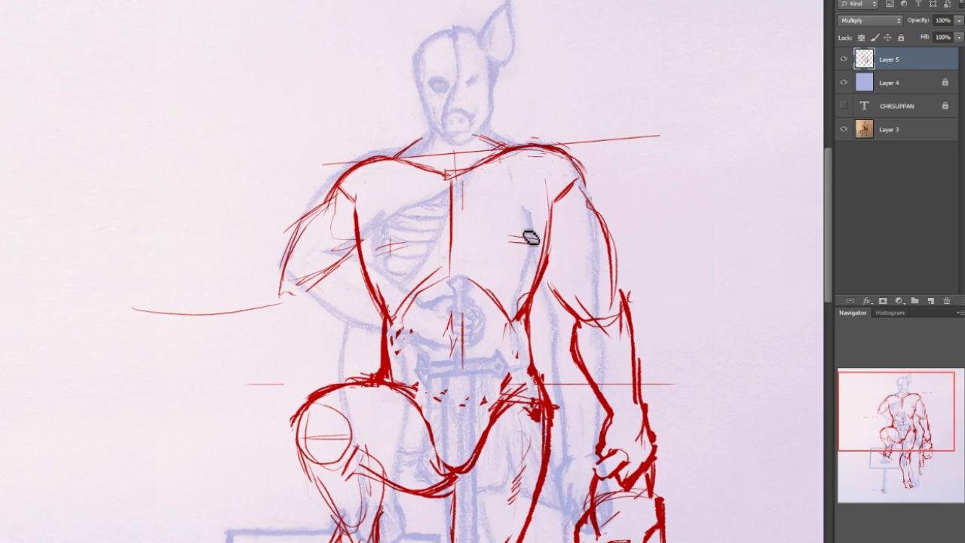
pyautogui.moveTo(505, 164); pyautogui.dragTo(454, 186)
pyautogui.moveTo(529, 330); pyautogui.dragTo(524, 383)
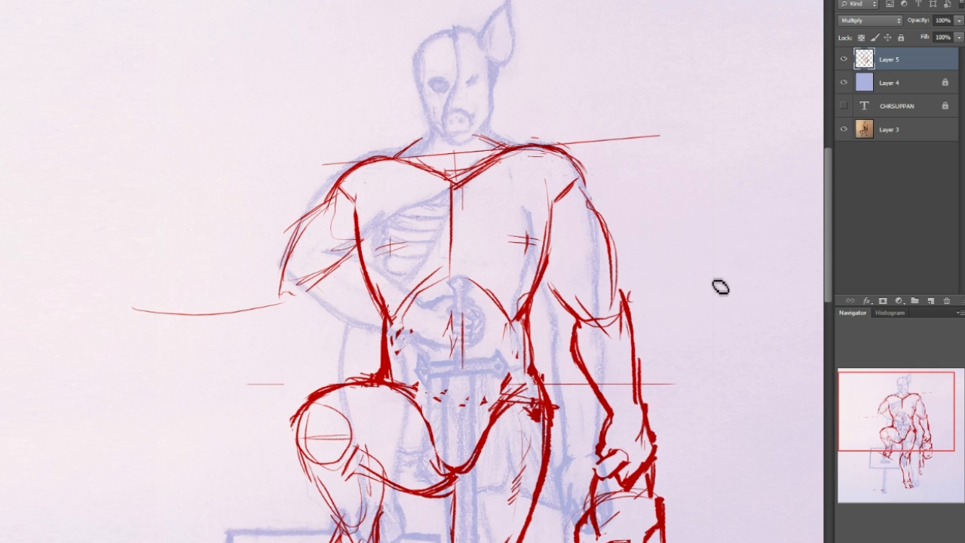
# - Draw a short line across the bucket arm below the shoulder and reshape its elbow where the forearm begins
pyautogui.moveTo(550, 203); pyautogui.dragTo(592, 201)
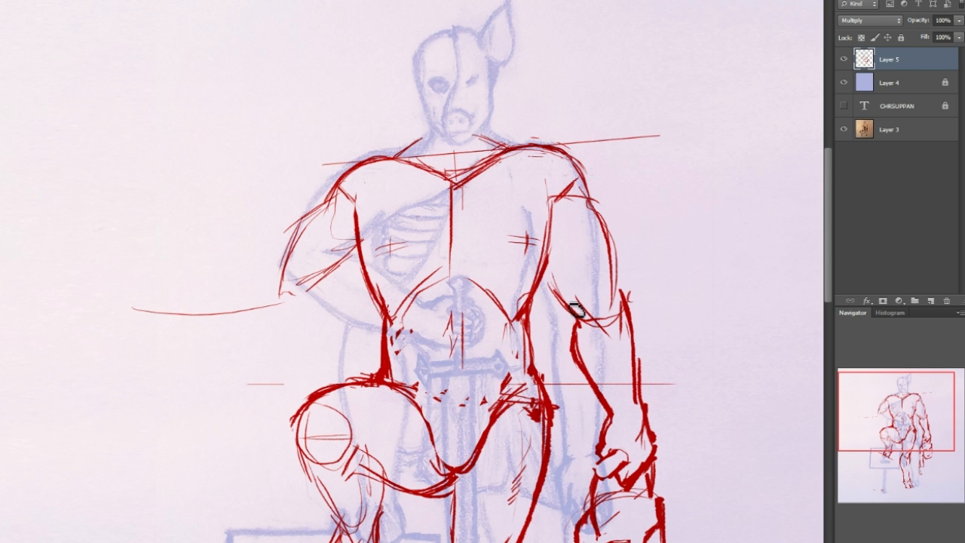
pyautogui.moveTo(580, 291); pyautogui.dragTo(586, 334)
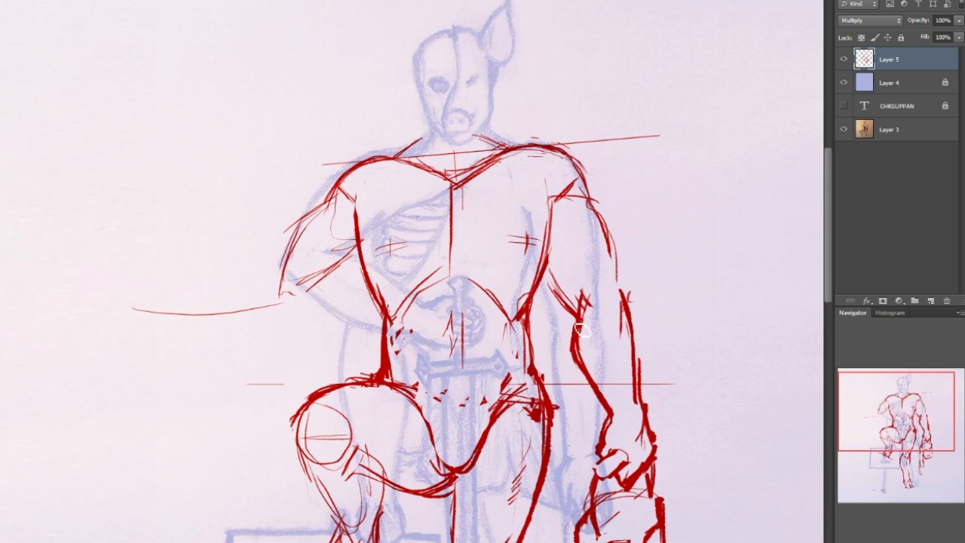
pyautogui.moveTo(588, 298); pyautogui.dragTo(604, 322)
# - Strengthen the other arm's outer upper-arm line and its curved underside around the elbow
pyautogui.moveTo(936, 371)
pyautogui.mouseDown()
pyautogui.moveTo(936, 425)
pyautogui.moveTo(936, 370)
pyautogui.mouseUp()
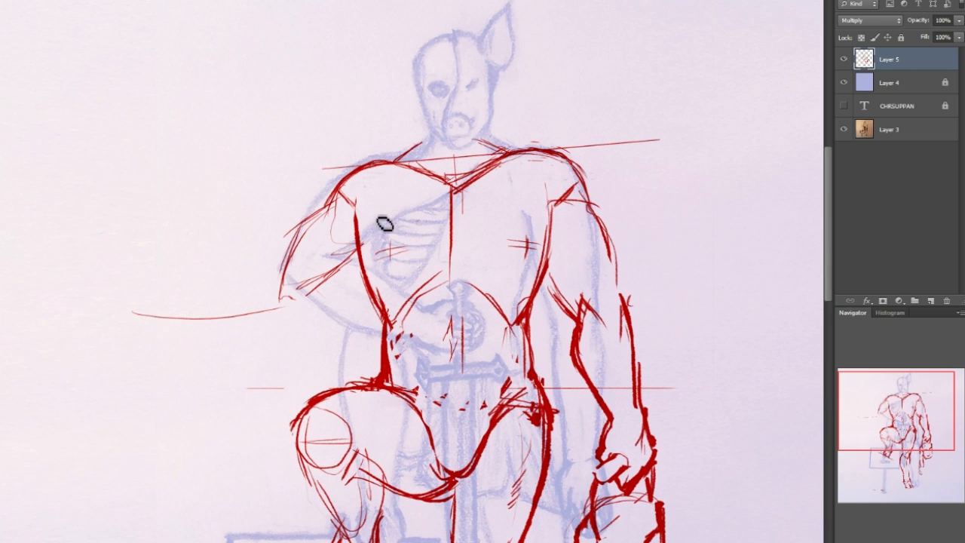
pyautogui.moveTo(347, 209); pyautogui.dragTo(302, 281)
pyautogui.moveTo(312, 324)
pyautogui.mouseDown()
pyautogui.moveTo(297, 308)
pyautogui.moveTo(327, 280)
pyautogui.moveTo(354, 277)
pyautogui.moveTo(330, 309)
pyautogui.mouseUp()
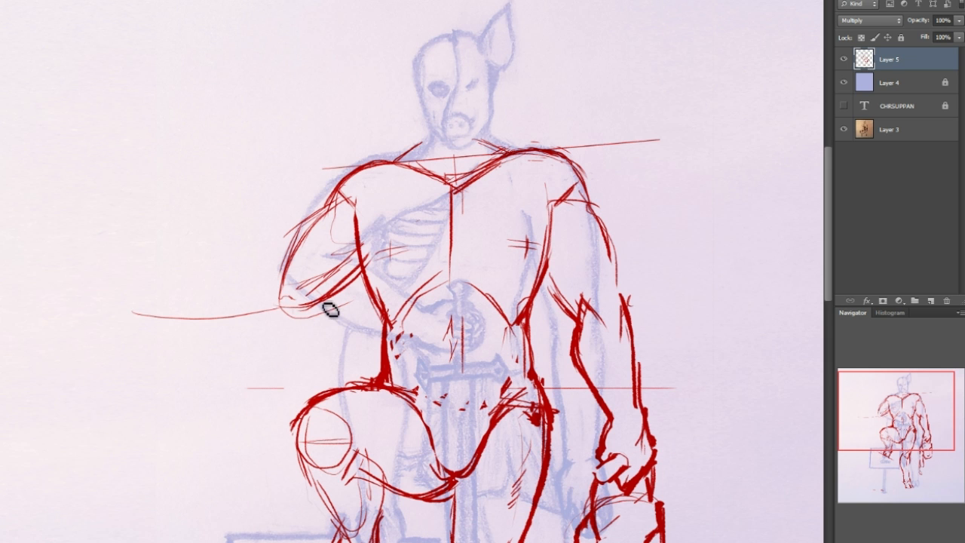
# - Erase the inner upper-arm lines and the upper torso side line, and redraw that side from armpit to waist
pyautogui.moveTo(343, 198)
pyautogui.mouseDown()
pyautogui.moveTo(305, 230)
pyautogui.moveTo(311, 264)
pyautogui.mouseUp()
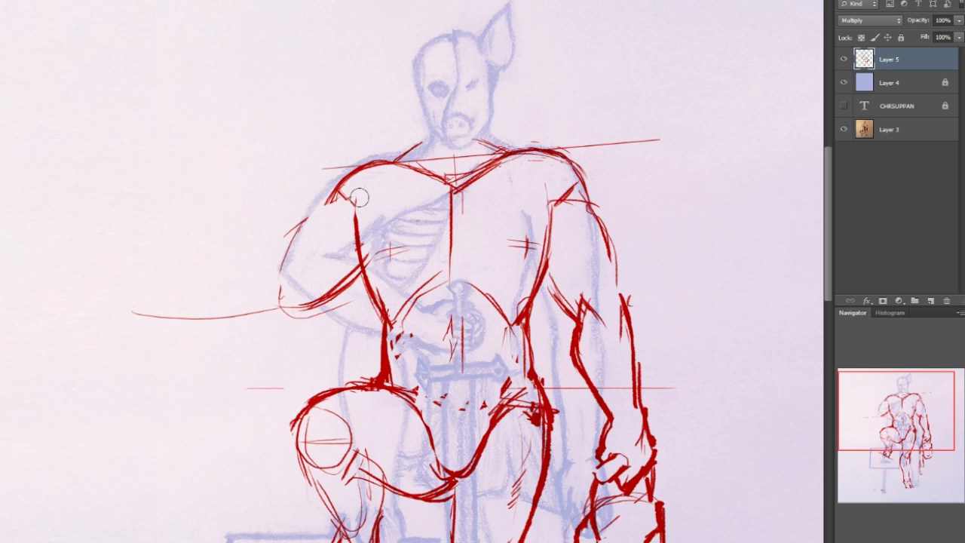
pyautogui.moveTo(356, 209); pyautogui.dragTo(352, 213)
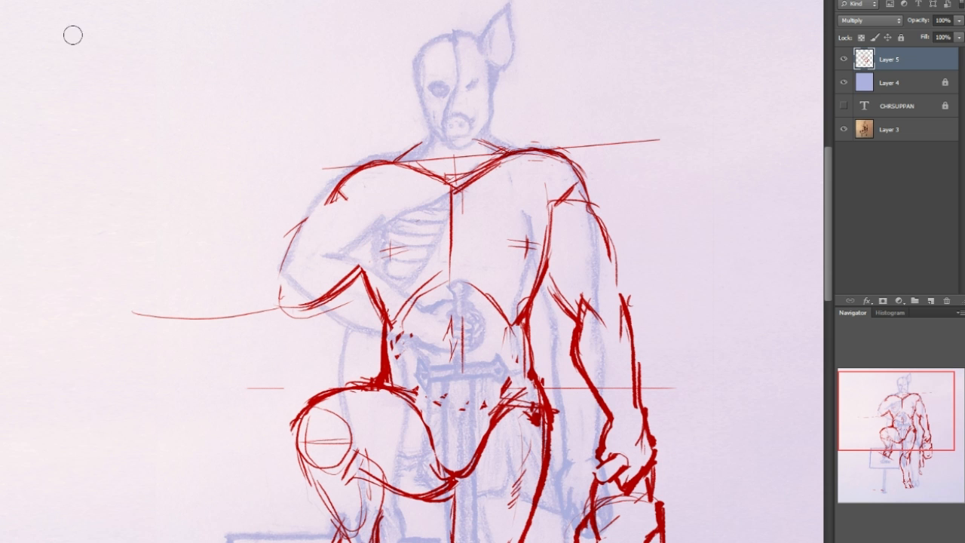
pyautogui.moveTo(350, 214); pyautogui.dragTo(372, 277)
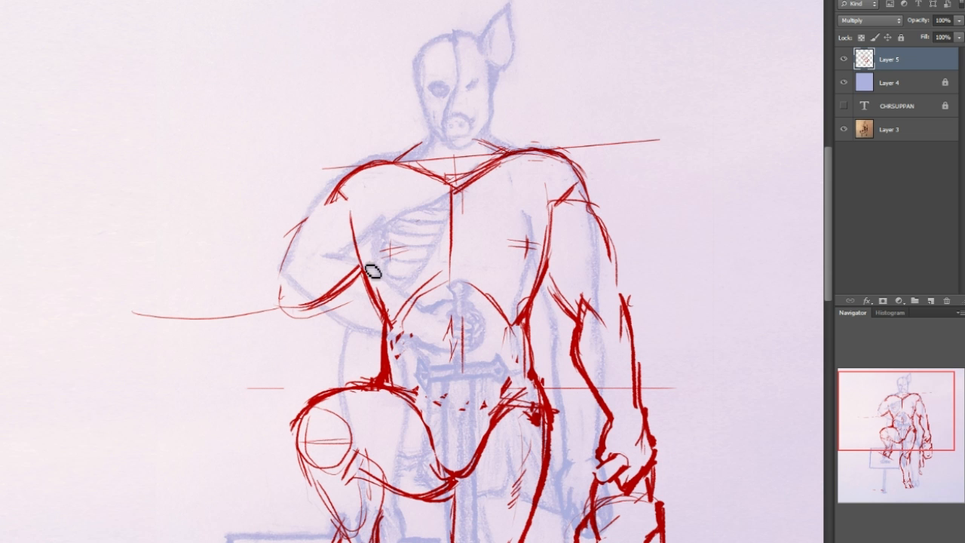
# - Draw the forearm extending outward from the elbow and connect it to the shoulder with a thick upper-arm contour
pyautogui.moveTo(915, 415)
pyautogui.mouseDown()
pyautogui.moveTo(915, 434)
pyautogui.moveTo(916, 416)
pyautogui.mouseUp()
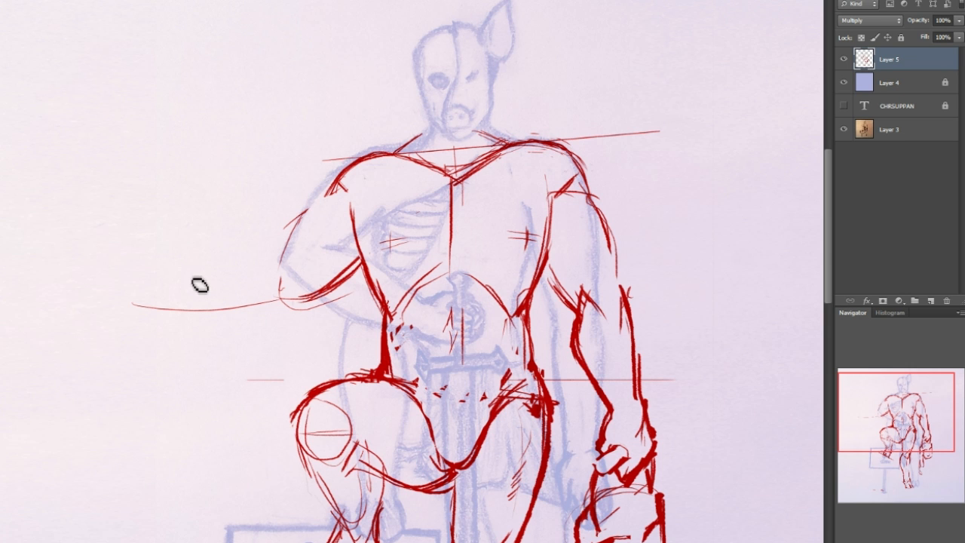
pyautogui.moveTo(125, 287)
pyautogui.mouseDown()
pyautogui.moveTo(151, 315)
pyautogui.moveTo(155, 303)
pyautogui.moveTo(276, 263)
pyautogui.mouseUp()
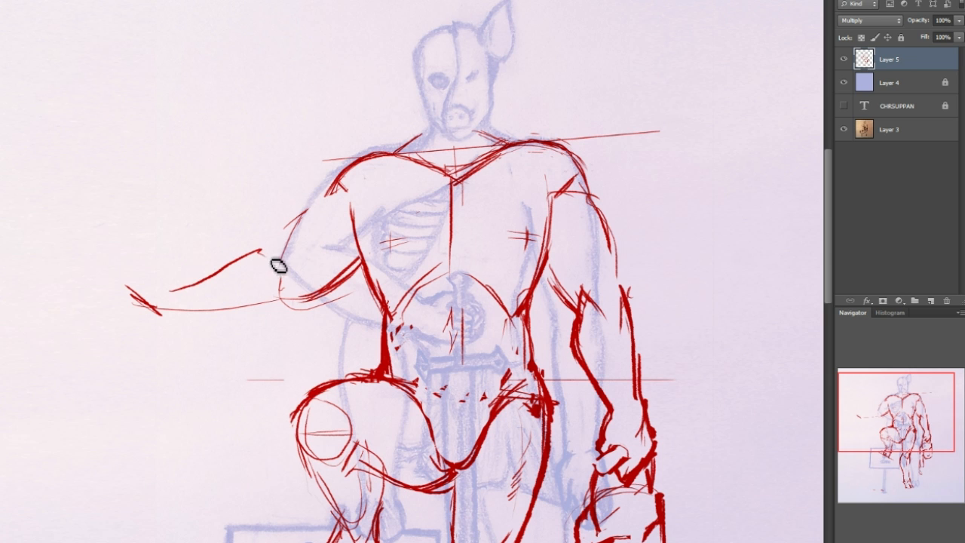
pyautogui.moveTo(179, 312); pyautogui.dragTo(308, 306)
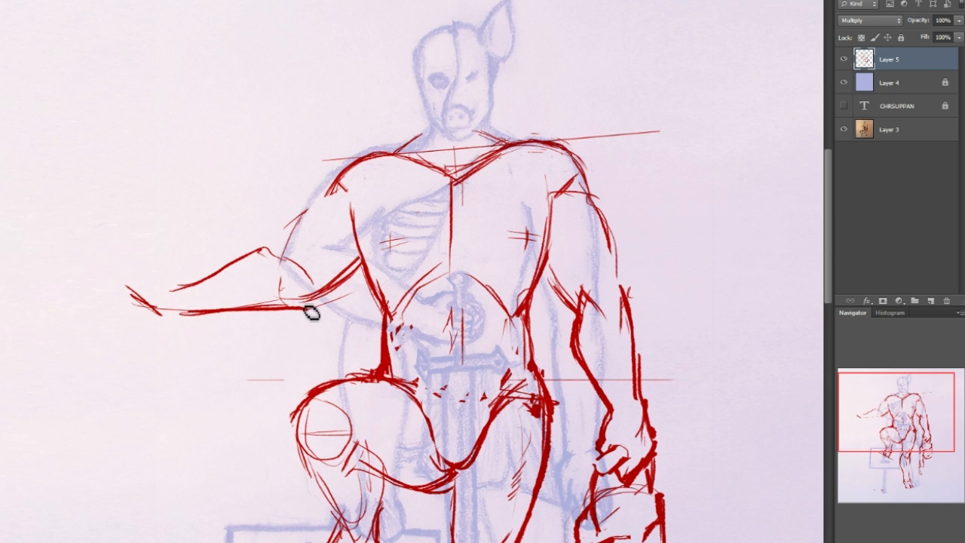
pyautogui.moveTo(294, 248); pyautogui.dragTo(309, 270)
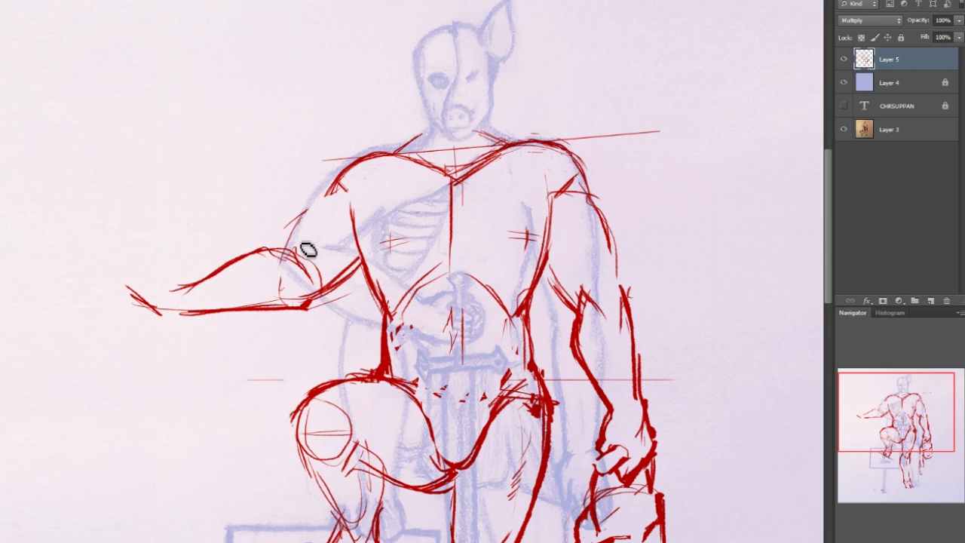
pyautogui.moveTo(285, 257); pyautogui.dragTo(332, 198)
pyautogui.moveTo(291, 235); pyautogui.dragTo(278, 253)
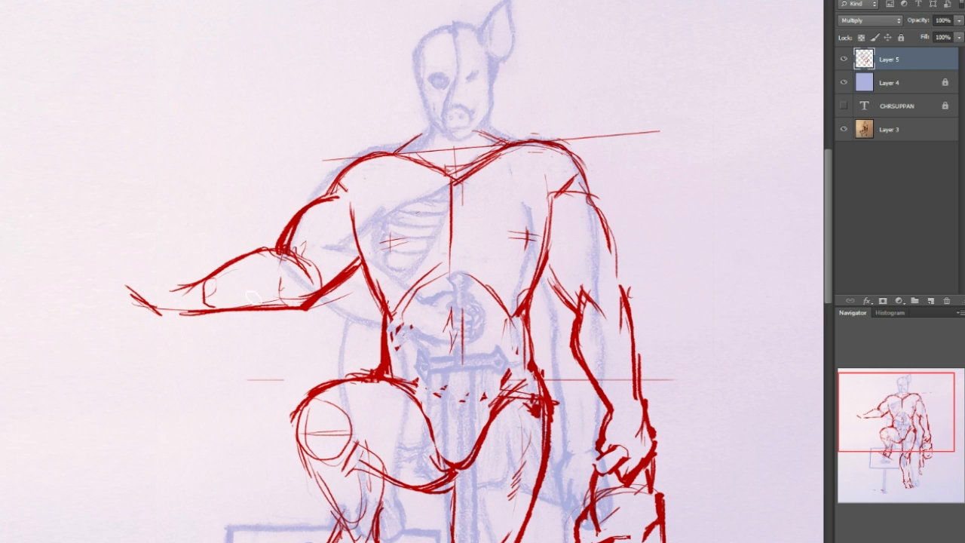
# - Block in an angular fist at the end of the outstretched forearm and round off the wrist
pyautogui.moveTo(235, 273)
pyautogui.mouseDown()
pyautogui.moveTo(169, 268)
pyautogui.moveTo(196, 284)
pyautogui.moveTo(188, 316)
pyautogui.mouseUp()
pyautogui.moveTo(150, 280)
pyautogui.mouseDown()
pyautogui.moveTo(178, 305)
pyautogui.moveTo(146, 274)
pyautogui.moveTo(185, 256)
pyautogui.moveTo(202, 301)
pyautogui.mouseUp()
pyautogui.moveTo(159, 243)
pyautogui.mouseDown()
pyautogui.moveTo(137, 294)
pyautogui.moveTo(205, 263)
pyautogui.mouseUp()
pyautogui.moveTo(152, 291)
pyautogui.mouseDown()
pyautogui.moveTo(176, 314)
pyautogui.moveTo(240, 311)
pyautogui.mouseUp()
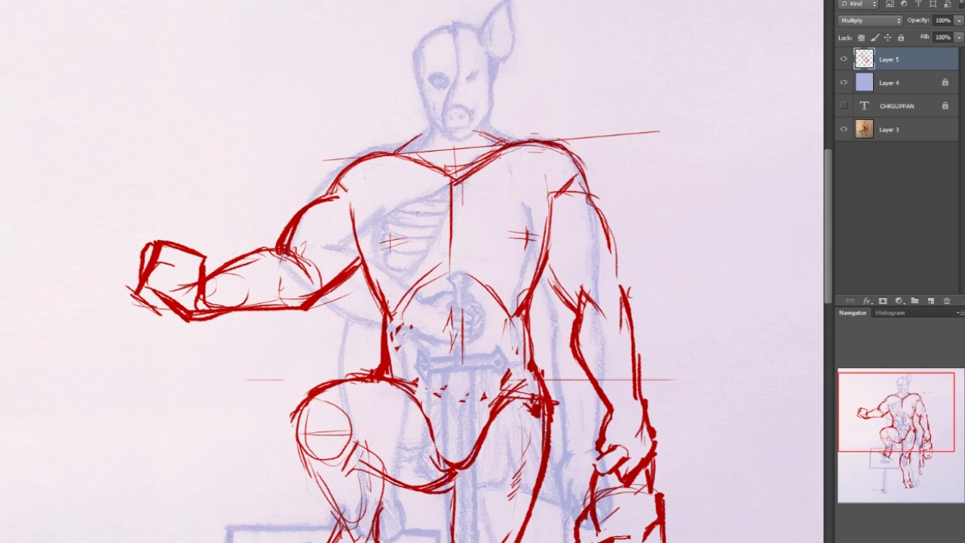
# - Clean up the stray lines around the outstretched fist, strengthen the wrist's underside and add thumb and finger details
pyautogui.moveTo(124, 252)
pyautogui.mouseDown()
pyautogui.moveTo(105, 273)
pyautogui.moveTo(170, 335)
pyautogui.moveTo(164, 266)
pyautogui.moveTo(208, 288)
pyautogui.moveTo(228, 275)
pyautogui.mouseUp()
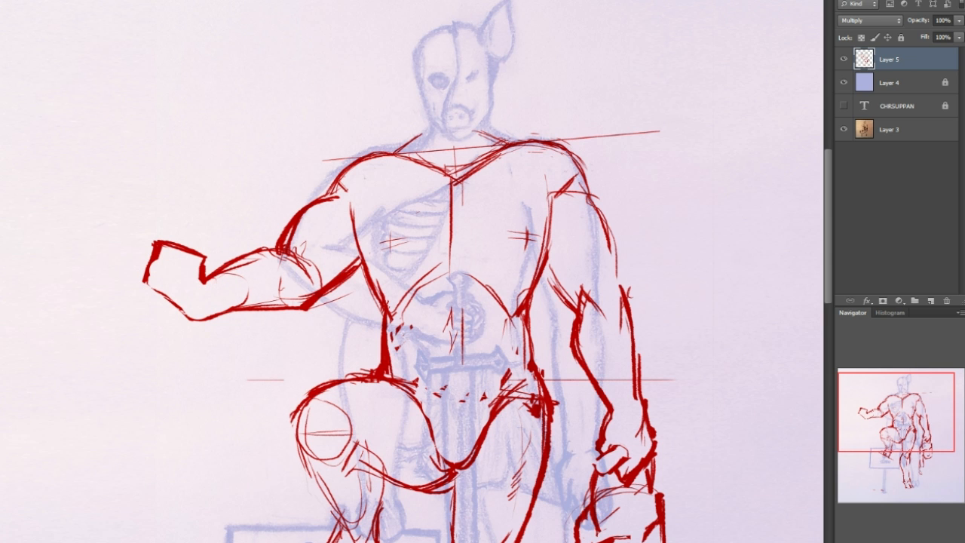
pyautogui.moveTo(209, 320); pyautogui.dragTo(254, 316)
pyautogui.moveTo(169, 268)
pyautogui.mouseDown()
pyautogui.moveTo(185, 291)
pyautogui.moveTo(164, 274)
pyautogui.moveTo(194, 267)
pyautogui.moveTo(194, 252)
pyautogui.moveTo(208, 293)
pyautogui.moveTo(189, 308)
pyautogui.moveTo(199, 299)
pyautogui.moveTo(204, 320)
pyautogui.mouseUp()
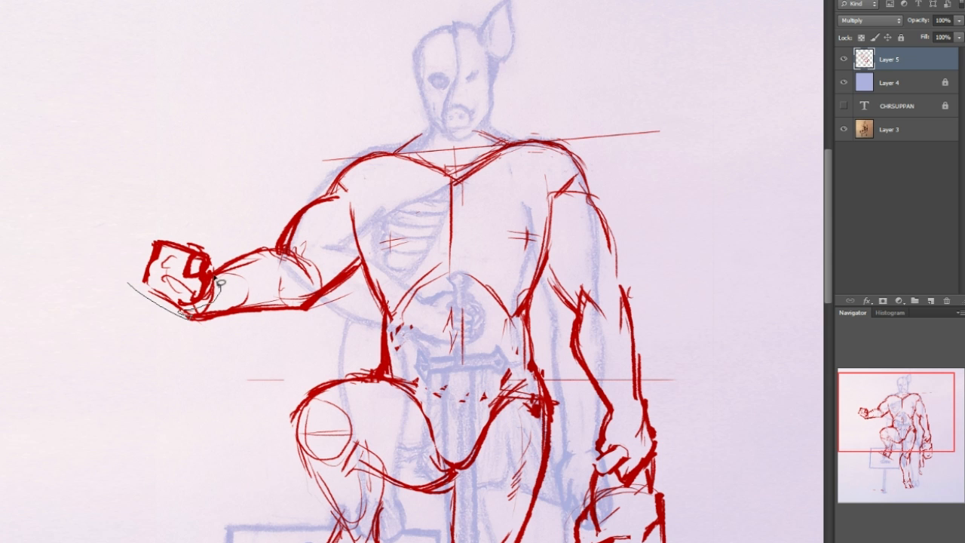
# - Lasso the outstretched fist, shift it slightly higher and closer to the forearm, and clear the selection
pyautogui.moveTo(156, 205); pyautogui.dragTo(205, 221)
pyautogui.moveTo(173, 250)
pyautogui.mouseDown()
pyautogui.moveTo(185, 251)
pyautogui.moveTo(170, 234)
pyautogui.mouseUp()
pyautogui.moveTo(181, 239); pyautogui.dragTo(168, 215)
pyautogui.hotkey('ctrl', 'd')
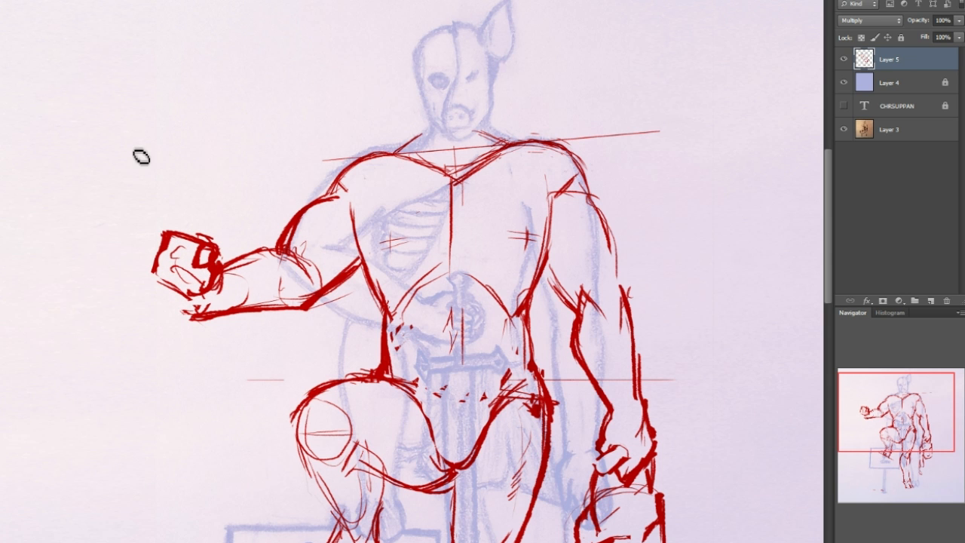
# - Redraw the lower edge of the outstretched forearm and rework the outline of the fist with heavier strokes
pyautogui.moveTo(194, 308)
pyautogui.mouseDown()
pyautogui.moveTo(310, 317)
pyautogui.moveTo(205, 318)
pyautogui.mouseUp()
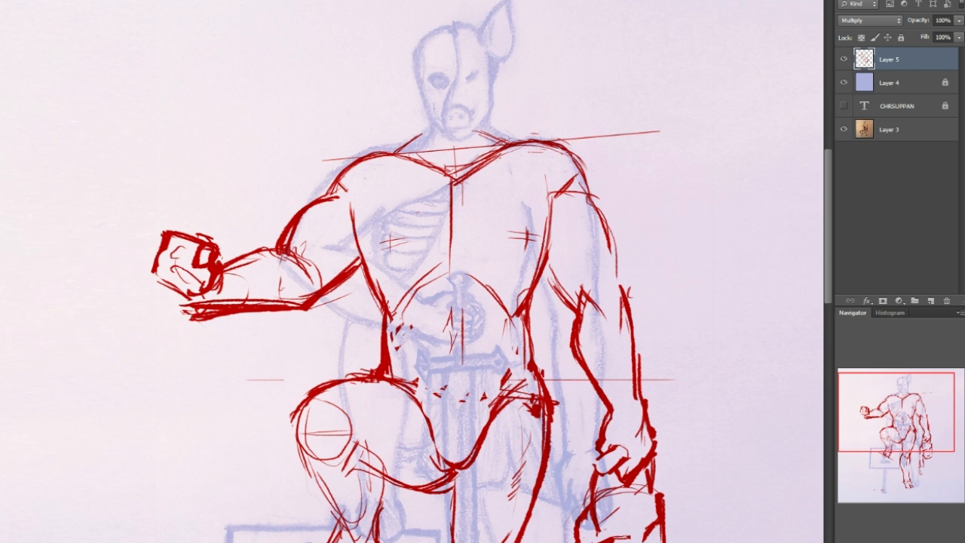
pyautogui.hotkey('ctrl', 'z')
pyautogui.moveTo(179, 305); pyautogui.dragTo(301, 306)
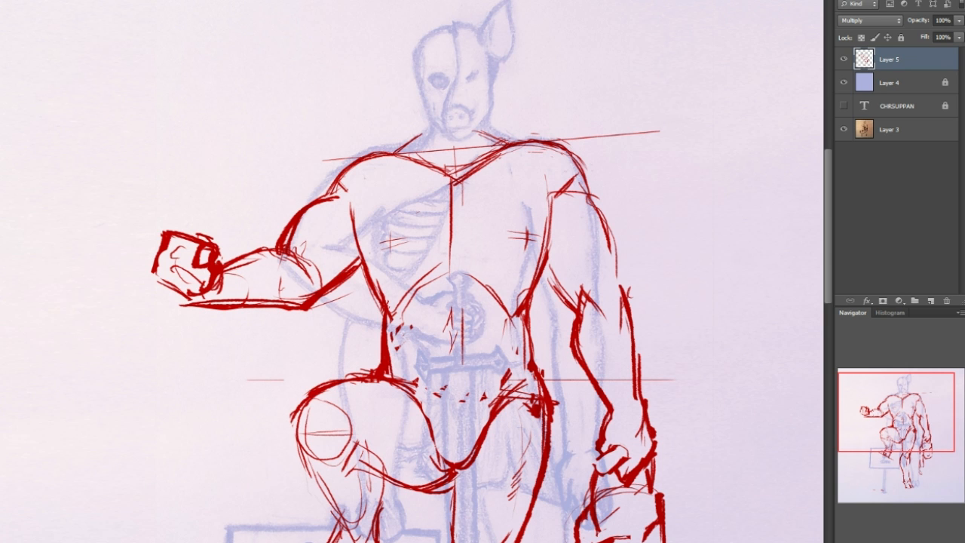
pyautogui.moveTo(165, 236)
pyautogui.mouseDown()
pyautogui.moveTo(168, 297)
pyautogui.moveTo(162, 253)
pyautogui.moveTo(145, 253)
pyautogui.mouseUp()
pyautogui.moveTo(170, 249); pyautogui.dragTo(202, 244)
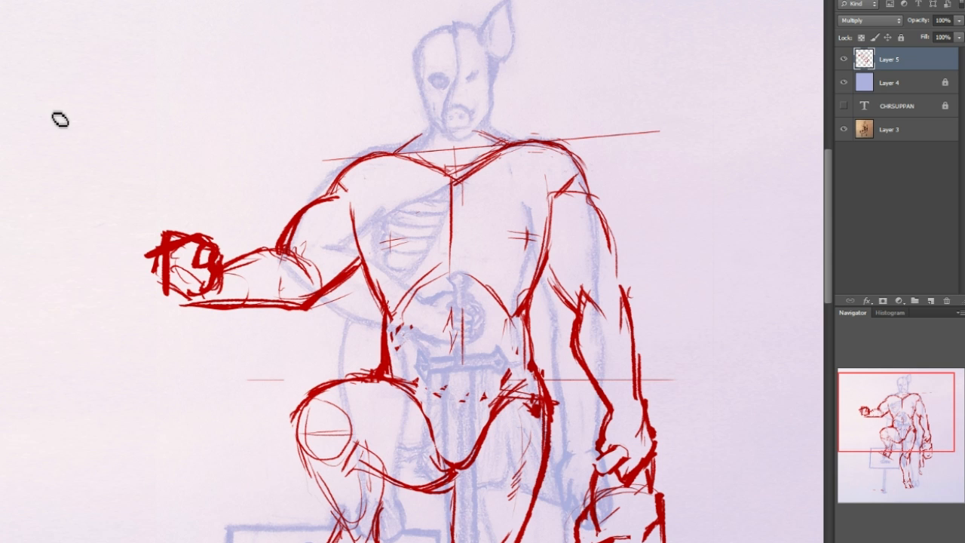
pyautogui.hotkey('ctrl', 'z')
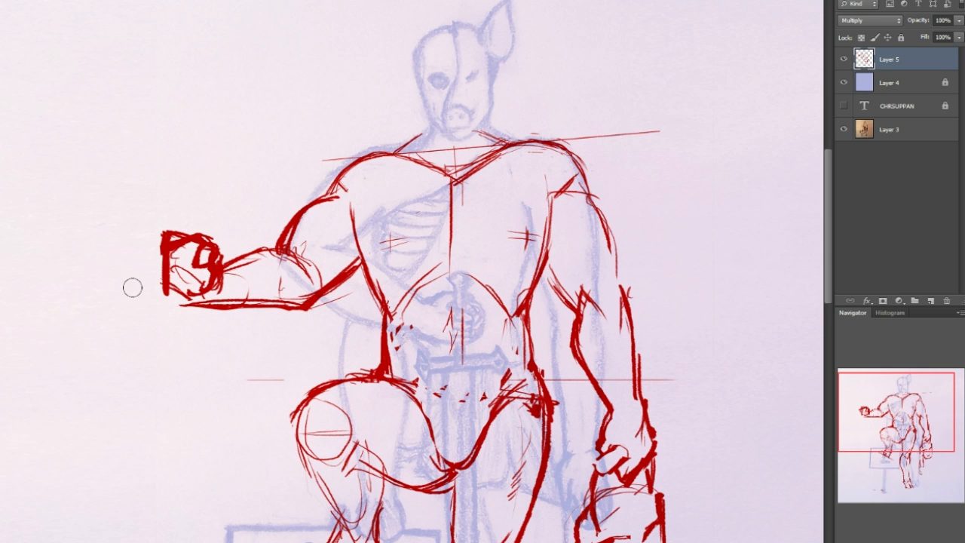
pyautogui.hotkey('ctrl', 'z')
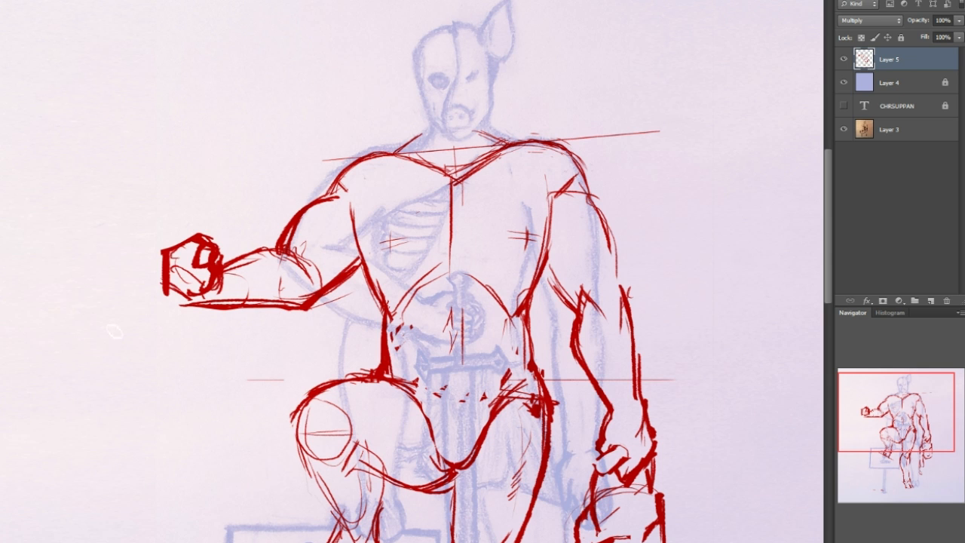
# - Draw a sword hilt through the outstretched fist, with a slanted crossguard, an upright grip and a pointed diamond pommel
pyautogui.moveTo(143, 291); pyautogui.dragTo(253, 242)
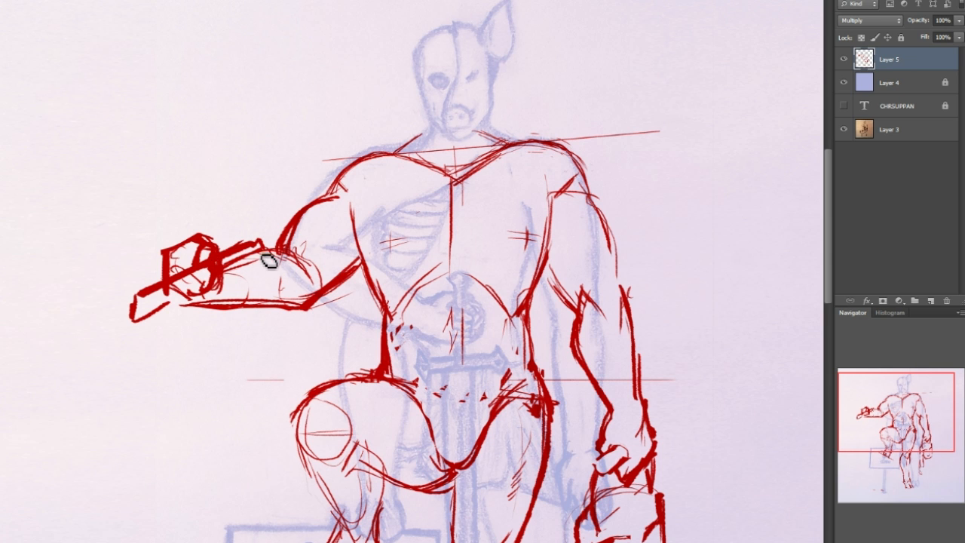
pyautogui.moveTo(260, 259); pyautogui.dragTo(224, 277)
pyautogui.moveTo(157, 183); pyautogui.dragTo(197, 280)
pyautogui.moveTo(161, 210)
pyautogui.mouseDown()
pyautogui.moveTo(162, 156)
pyautogui.moveTo(167, 204)
pyautogui.moveTo(170, 174)
pyautogui.moveTo(179, 185)
pyautogui.moveTo(162, 171)
pyautogui.moveTo(162, 208)
pyautogui.mouseUp()
pyautogui.moveTo(190, 253)
pyautogui.mouseDown()
pyautogui.moveTo(168, 198)
pyautogui.moveTo(178, 247)
pyautogui.moveTo(206, 269)
pyautogui.moveTo(143, 321)
pyautogui.mouseUp()
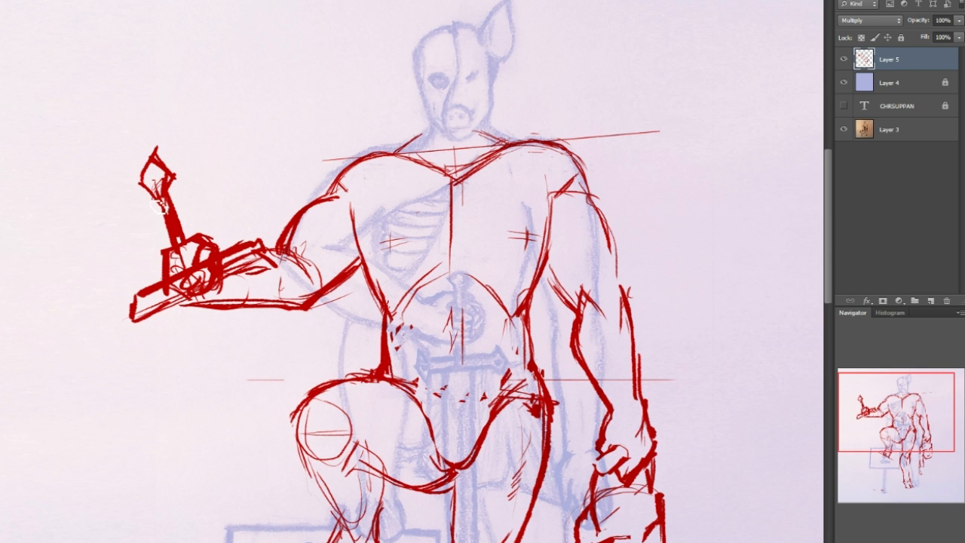
pyautogui.moveTo(150, 179); pyautogui.dragTo(178, 181)
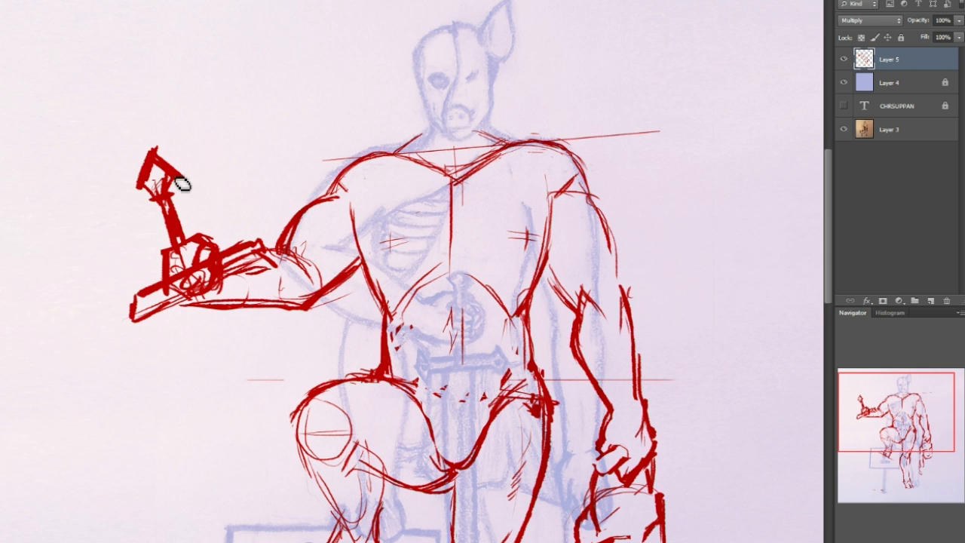
# - Draw the sword blade's two long edges slanting down from the crossguard past the raised knee
pyautogui.moveTo(921, 409); pyautogui.dragTo(923, 441)
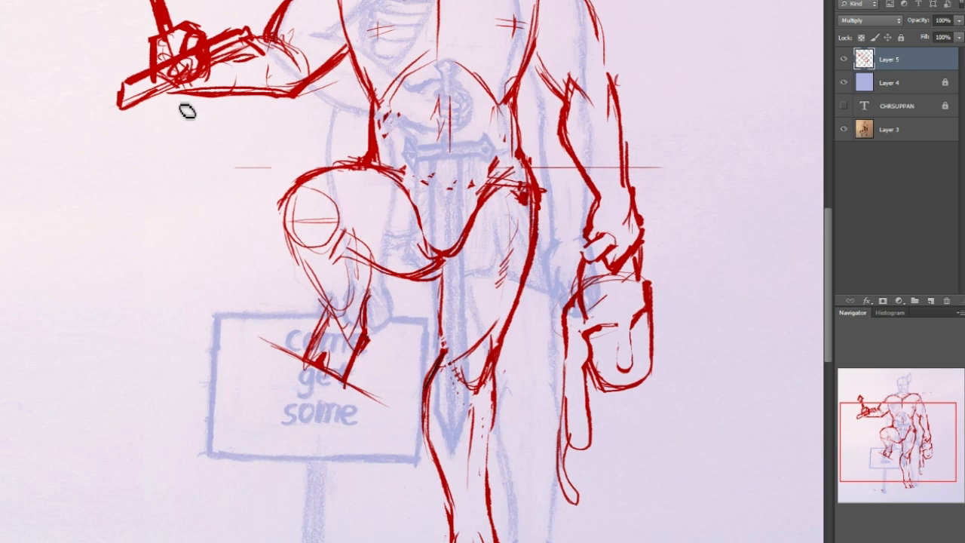
pyautogui.moveTo(180, 98); pyautogui.dragTo(198, 148)
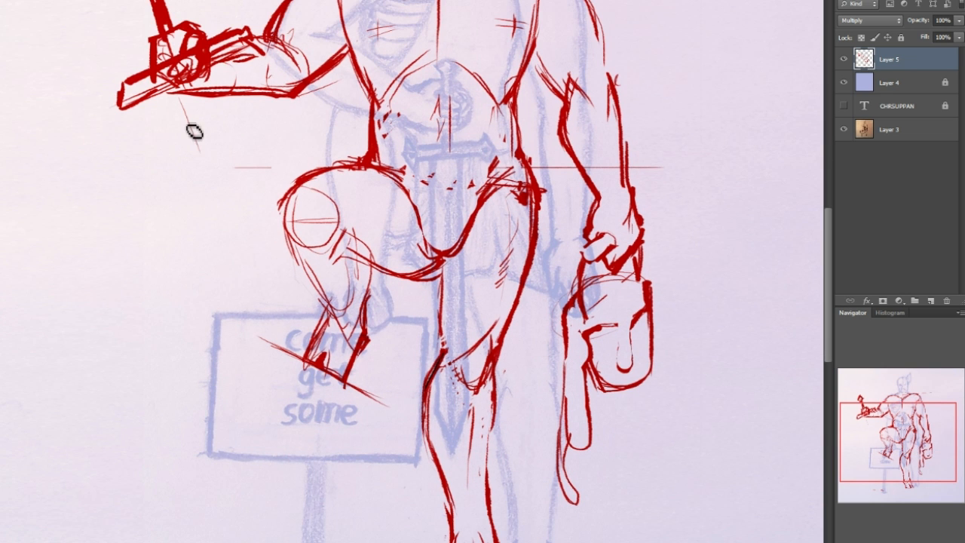
pyautogui.moveTo(190, 112)
pyautogui.mouseDown()
pyautogui.moveTo(231, 235)
pyautogui.moveTo(228, 286)
pyautogui.moveTo(313, 446)
pyautogui.mouseUp()
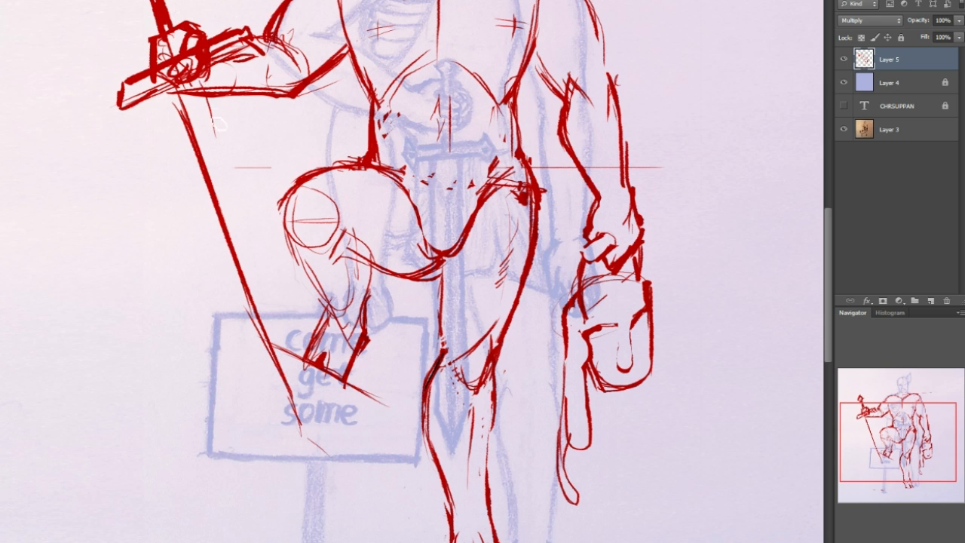
pyautogui.moveTo(203, 80); pyautogui.dragTo(239, 181)
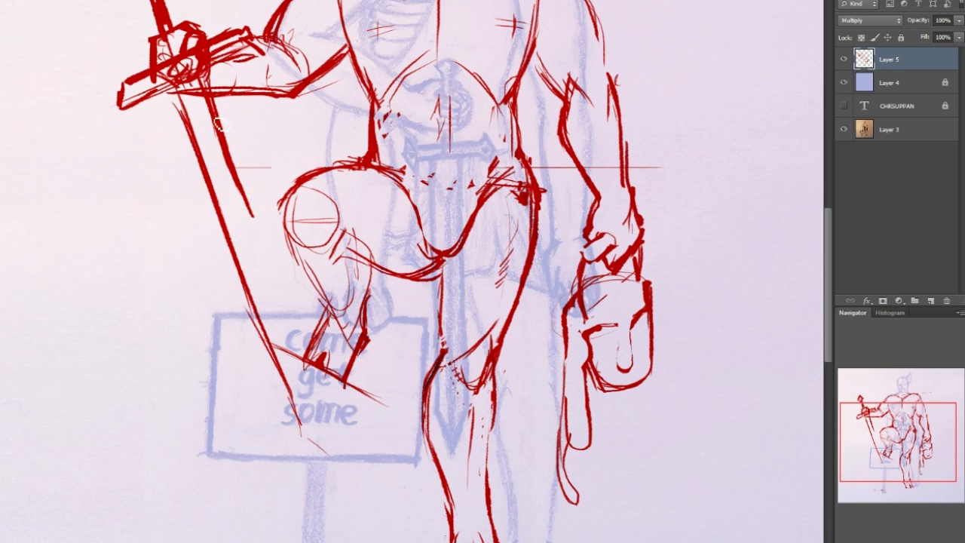
pyautogui.moveTo(252, 215); pyautogui.dragTo(304, 362)
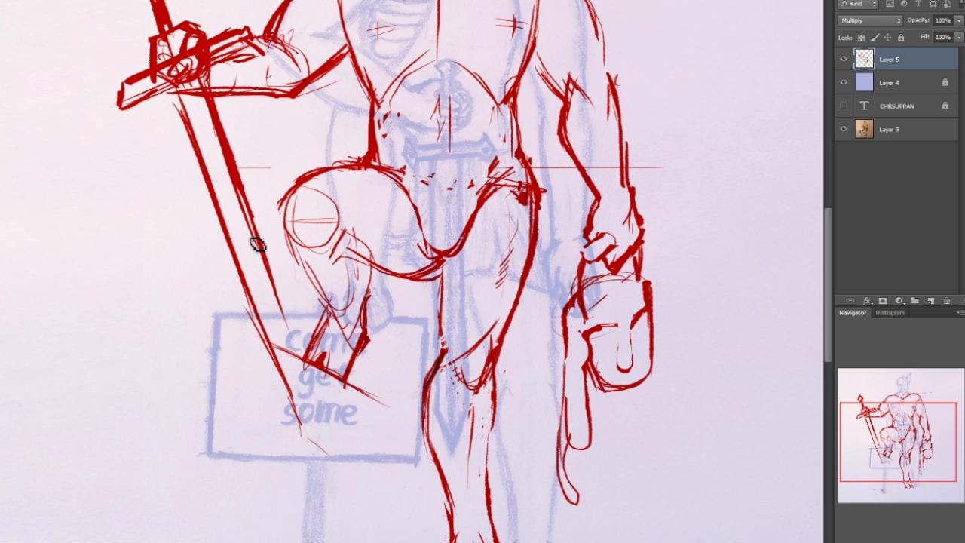
# - Extend and thicken the blade's edges toward its tip over the sketched sign, and undo the heavy strokes at the point
pyautogui.moveTo(270, 265); pyautogui.dragTo(348, 445)
pyautogui.moveTo(249, 298)
pyautogui.mouseDown()
pyautogui.moveTo(304, 439)
pyautogui.moveTo(324, 452)
pyautogui.mouseUp()
pyautogui.moveTo(324, 411)
pyautogui.mouseDown()
pyautogui.moveTo(355, 458)
pyautogui.moveTo(333, 450)
pyautogui.mouseUp()
pyautogui.moveTo(269, 368)
pyautogui.mouseDown()
pyautogui.moveTo(313, 440)
pyautogui.moveTo(334, 455)
pyautogui.mouseUp()
pyautogui.moveTo(330, 407); pyautogui.dragTo(337, 452)
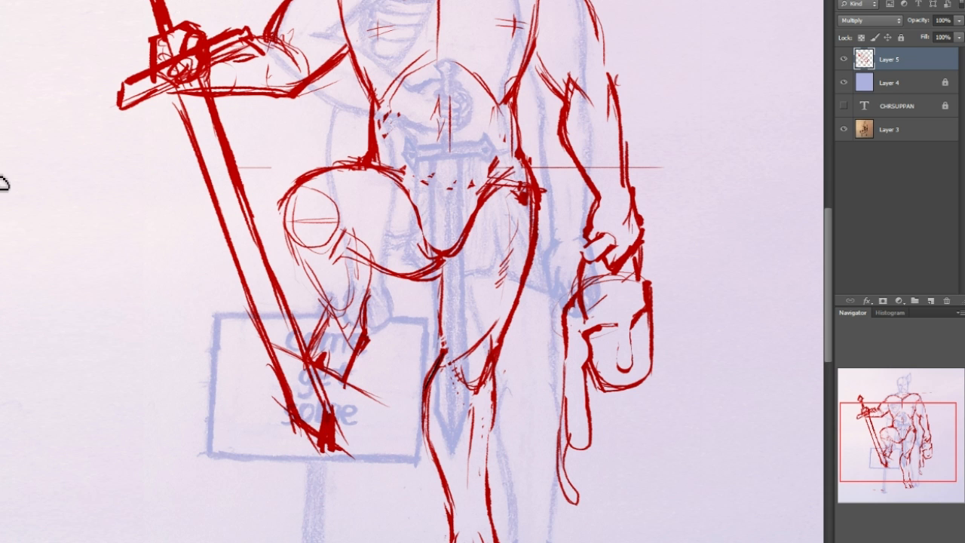
pyautogui.hotkey('ctrl', 'z')
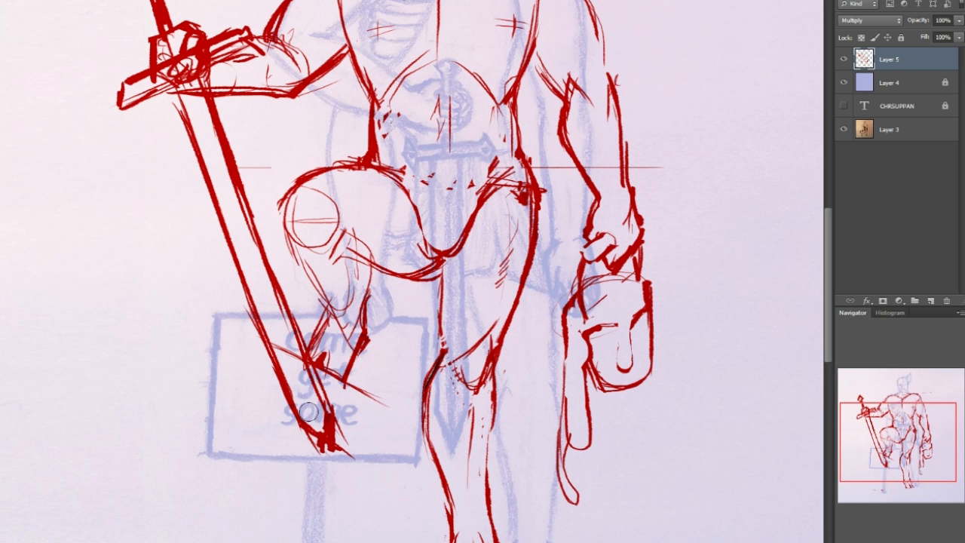
pyautogui.hotkey('ctrl', 'z')
# - Try angled framing lines above the sword and along both sides of the figure, and undo them
pyautogui.moveTo(888, 446); pyautogui.dragTo(887, 420)
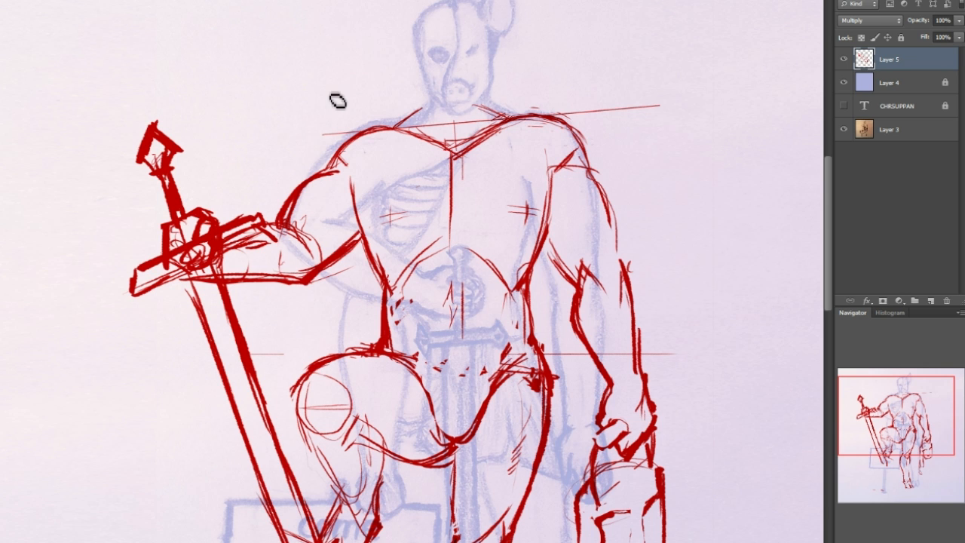
pyautogui.moveTo(302, 32); pyautogui.dragTo(251, 53)
pyautogui.keyDown('shift'); pyautogui.click(68, 142); pyautogui.keyUp('shift')
pyautogui.moveTo(65, 156); pyautogui.dragTo(158, 433)
pyautogui.moveTo(630, 136); pyautogui.dragTo(717, 348)
pyautogui.moveTo(878, 381); pyautogui.dragTo(887, 420)
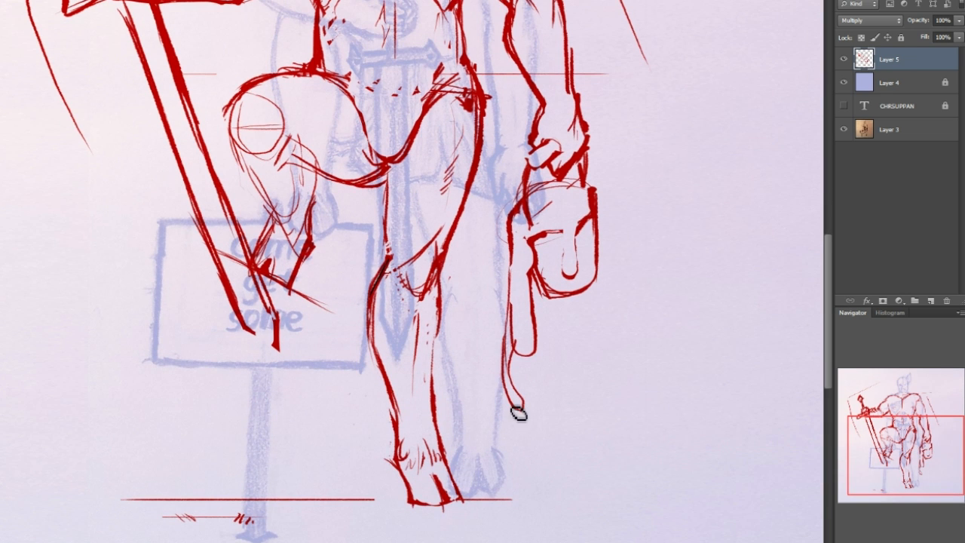
pyautogui.moveTo(916, 403); pyautogui.dragTo(907, 363)
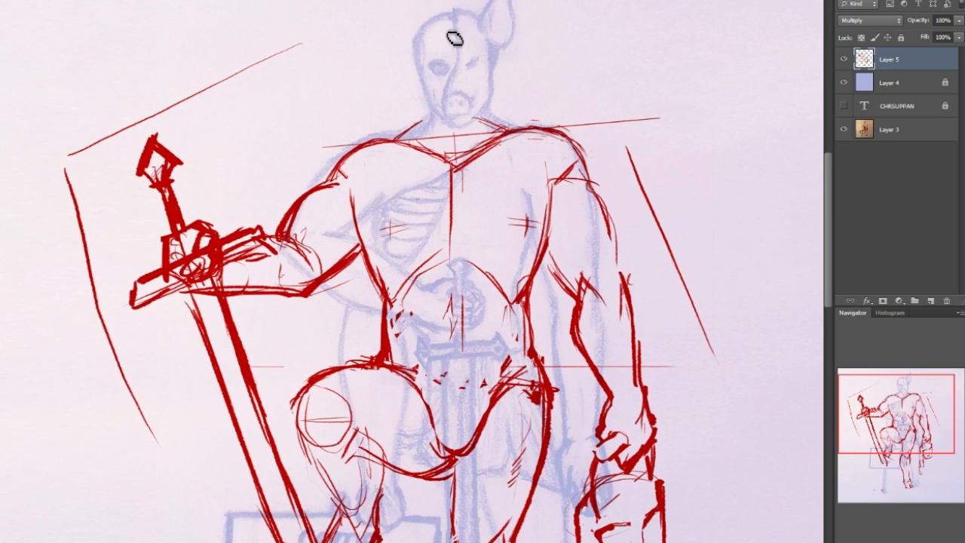
pyautogui.hotkey('ctrl', 'alt', 'z')
pyautogui.hotkey('ctrl', 'alt', 'z')
pyautogui.hotkey('ctrl', 'alt', 'z')
pyautogui.hotkey('shift', 'ctrl', 'z')
pyautogui.hotkey('ctrl', 'alt', 'z')
# - Sketch a tilted four-sided sign board beneath the raised foot, with curved sides and straight upper and lower edges
pyautogui.moveTo(894, 400); pyautogui.dragTo(884, 458)
pyautogui.moveTo(261, 204)
pyautogui.mouseDown()
pyautogui.moveTo(189, 331)
pyautogui.moveTo(357, 399)
pyautogui.mouseUp()
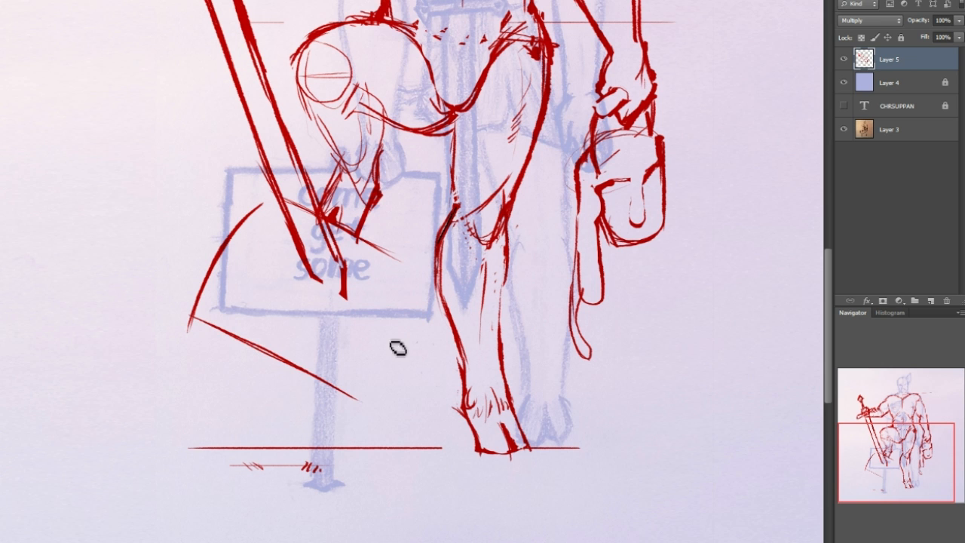
pyautogui.moveTo(419, 285); pyautogui.dragTo(354, 395)
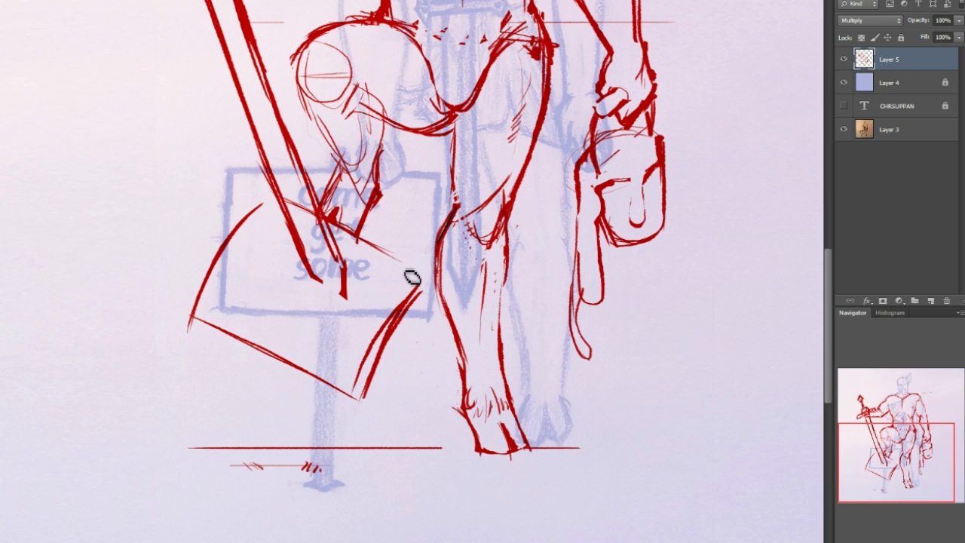
pyautogui.moveTo(402, 266); pyautogui.dragTo(424, 285)
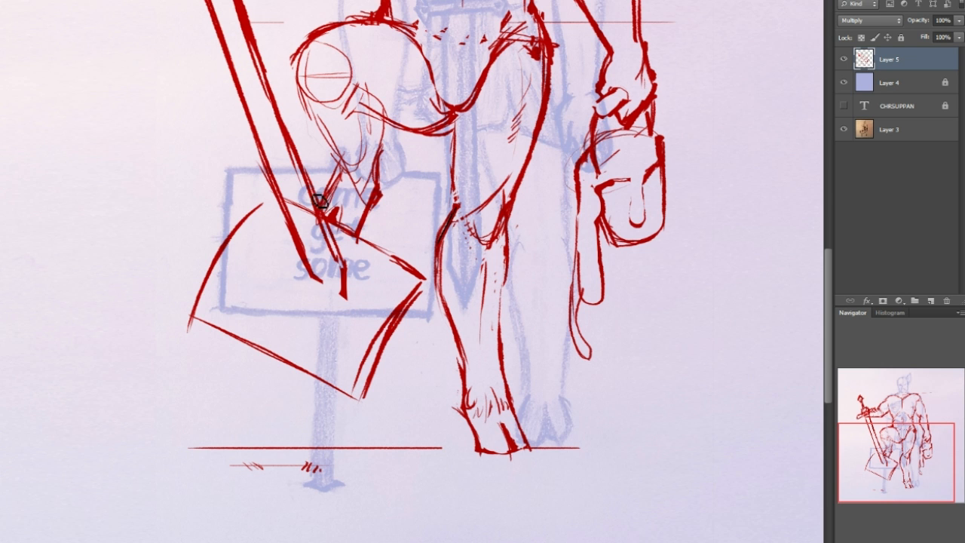
# - Draw a thick, curved post from the tilted sign to the ground and scribble grass tufts at its base and beside the standing foot
pyautogui.moveTo(311, 275)
pyautogui.mouseDown()
pyautogui.moveTo(249, 424)
pyautogui.moveTo(256, 463)
pyautogui.moveTo(272, 364)
pyautogui.mouseUp()
pyautogui.moveTo(261, 473); pyautogui.dragTo(277, 346)
pyautogui.moveTo(256, 409)
pyautogui.mouseDown()
pyautogui.moveTo(263, 485)
pyautogui.moveTo(261, 380)
pyautogui.moveTo(266, 372)
pyautogui.moveTo(261, 380)
pyautogui.moveTo(289, 374)
pyautogui.moveTo(277, 481)
pyautogui.moveTo(277, 364)
pyautogui.moveTo(266, 441)
pyautogui.mouseUp()
pyautogui.moveTo(261, 393); pyautogui.dragTo(266, 467)
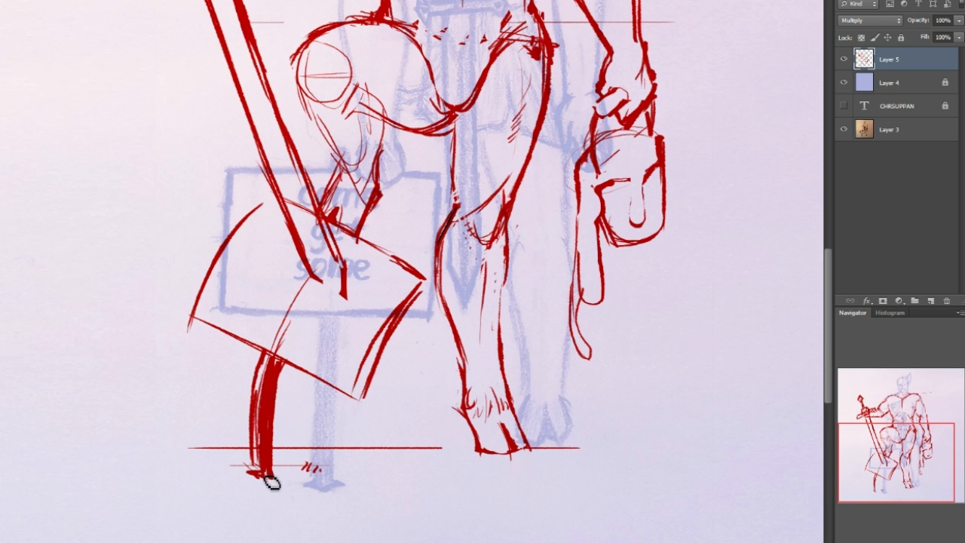
pyautogui.moveTo(236, 428); pyautogui.dragTo(249, 475)
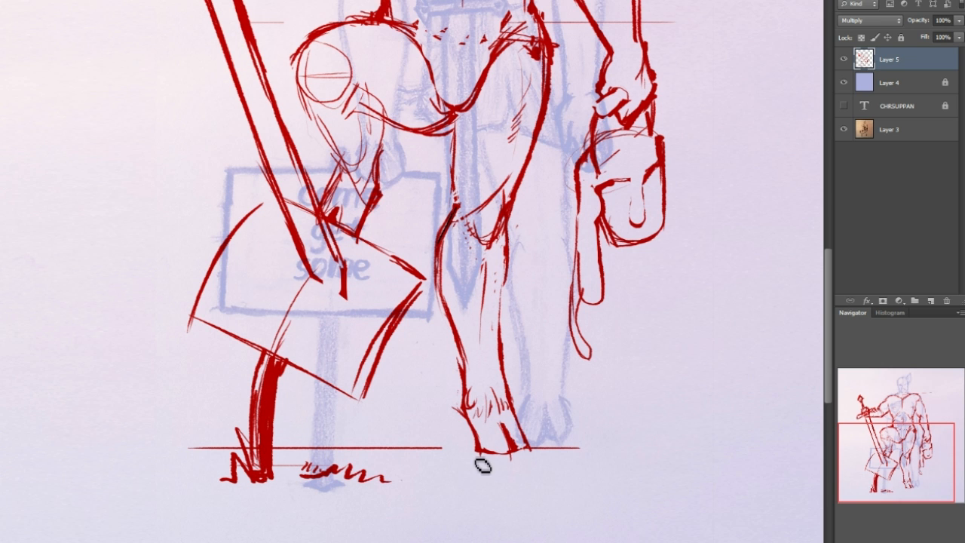
pyautogui.moveTo(483, 467); pyautogui.dragTo(444, 459)
# - Add short accent strokes around the tilted sign, move the upper ones closer to the board, and close the sword's tip
pyautogui.moveTo(185, 320); pyautogui.dragTo(253, 349)
pyautogui.moveTo(185, 368); pyautogui.dragTo(231, 405)
pyautogui.moveTo(208, 210); pyautogui.dragTo(239, 193)
pyautogui.moveTo(171, 246); pyautogui.dragTo(238, 192)
pyautogui.moveTo(200, 203); pyautogui.dragTo(226, 186)
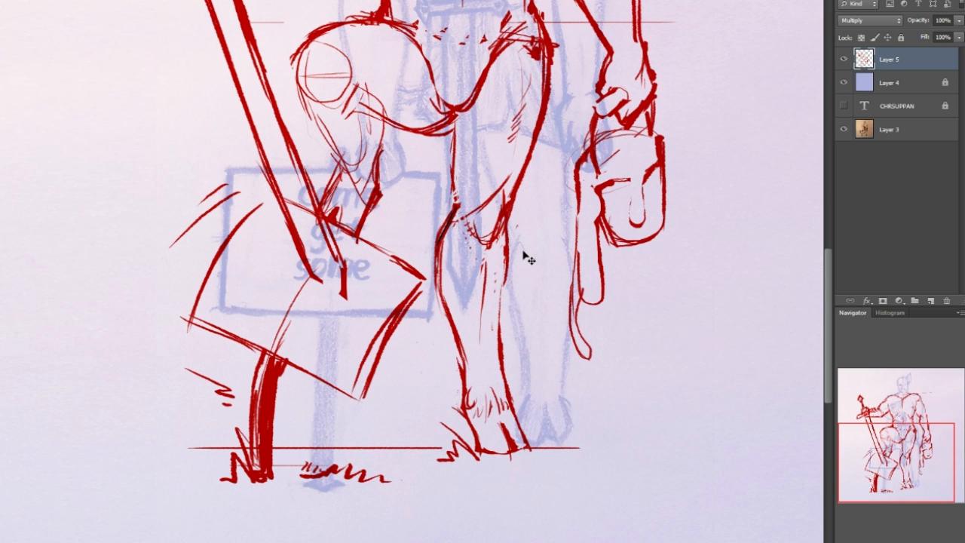
pyautogui.moveTo(254, 195)
pyautogui.mouseDown()
pyautogui.moveTo(194, 263)
pyautogui.moveTo(246, 201)
pyautogui.moveTo(214, 225)
pyautogui.mouseUp()
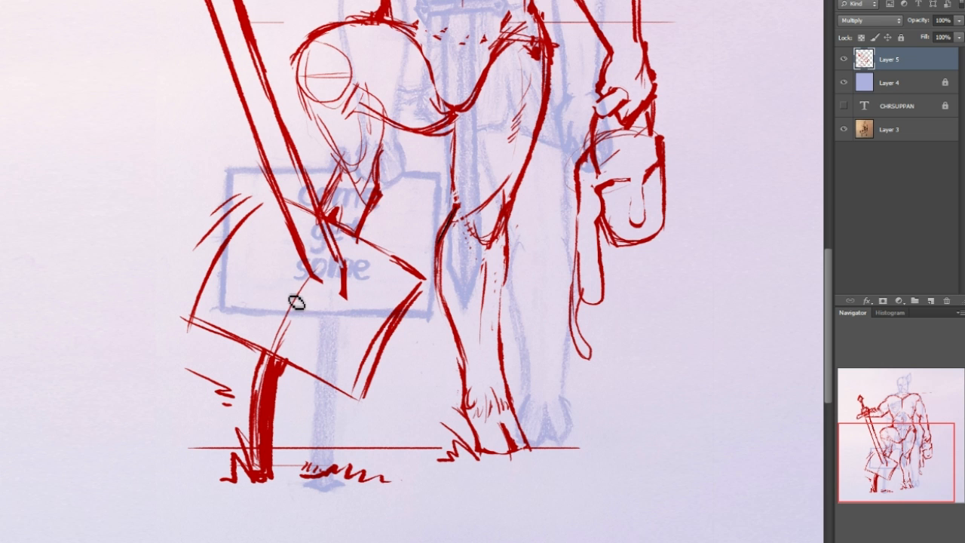
pyautogui.moveTo(305, 272); pyautogui.dragTo(354, 317)
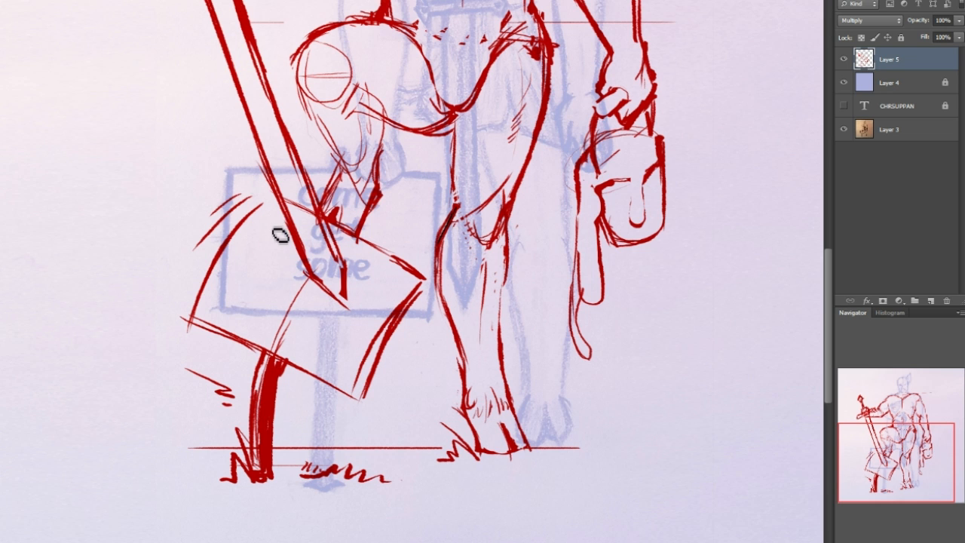
# - Letter "COME" along the top line of the tilted sign, behind the sword blade, redoing misplaced letters
pyautogui.moveTo(278, 219)
pyautogui.mouseDown()
pyautogui.moveTo(254, 252)
pyautogui.moveTo(280, 258)
pyautogui.mouseUp()
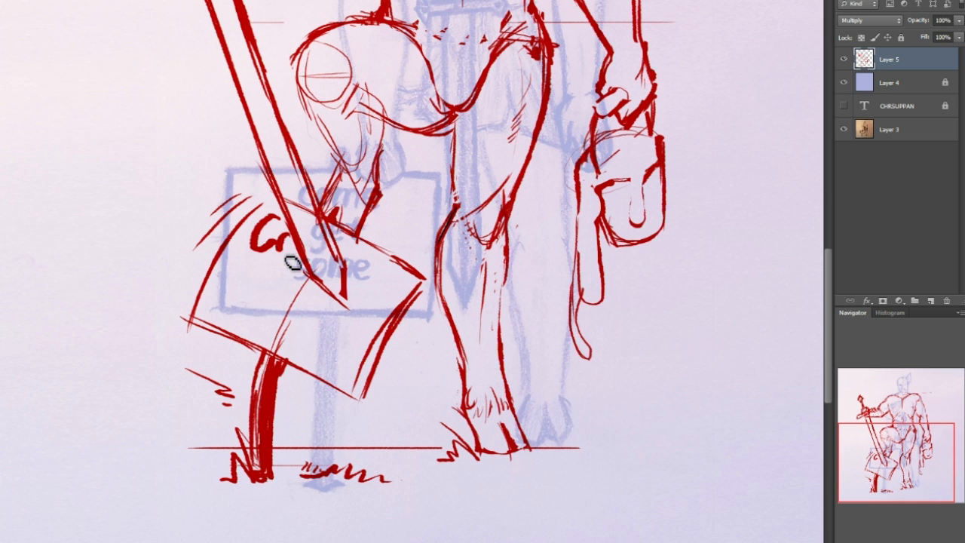
pyautogui.hotkey('ctrl', 'z')
pyautogui.hotkey('ctrl', 'z')
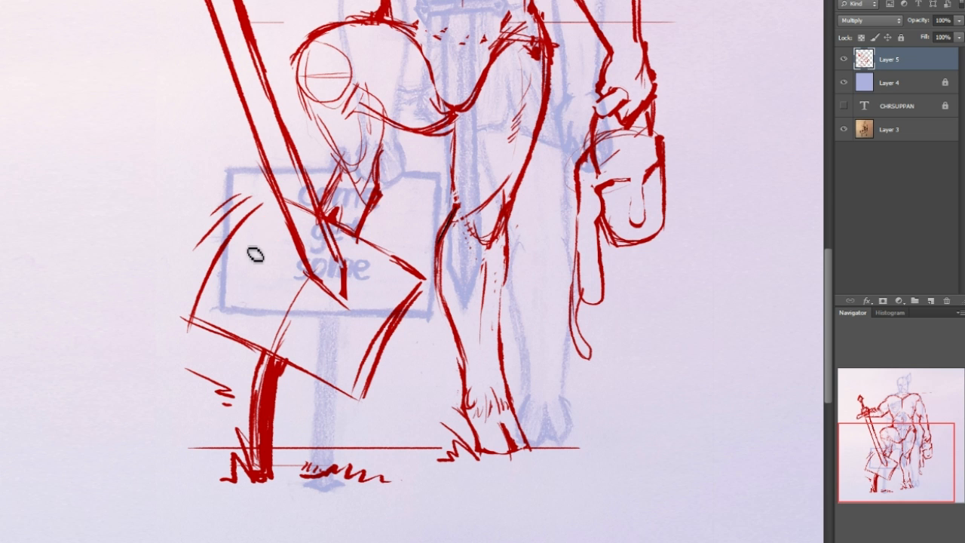
pyautogui.moveTo(270, 221)
pyautogui.mouseDown()
pyautogui.moveTo(259, 251)
pyautogui.moveTo(301, 272)
pyautogui.moveTo(356, 259)
pyautogui.moveTo(299, 264)
pyautogui.moveTo(295, 245)
pyautogui.moveTo(296, 275)
pyautogui.mouseUp()
pyautogui.hotkey('ctrl', 'z')
pyautogui.hotkey('ctrl', 'z')
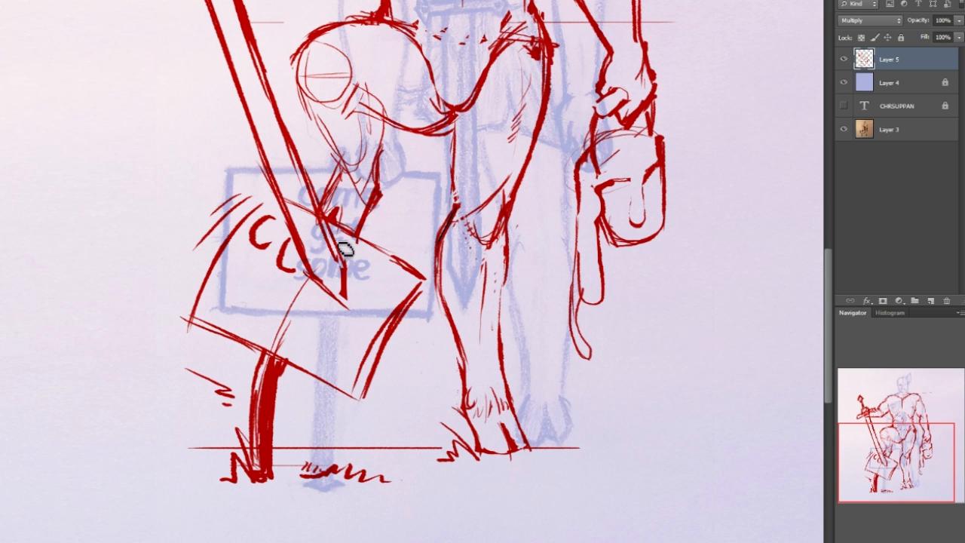
pyautogui.moveTo(342, 260); pyautogui.dragTo(375, 265)
pyautogui.moveTo(367, 269); pyautogui.dragTo(365, 294)
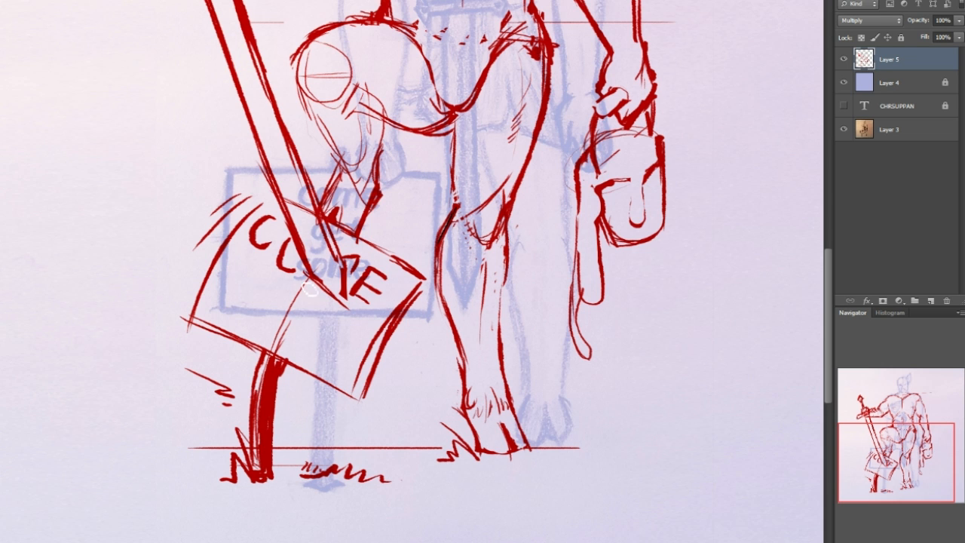
# - Letter "GET" and "SOME" on the two lines beneath "COME" on the tilted sign
pyautogui.moveTo(264, 270)
pyautogui.mouseDown()
pyautogui.moveTo(254, 295)
pyautogui.moveTo(273, 279)
pyautogui.moveTo(285, 286)
pyautogui.mouseUp()
pyautogui.moveTo(271, 299)
pyautogui.mouseDown()
pyautogui.moveTo(288, 296)
pyautogui.moveTo(239, 311)
pyautogui.moveTo(250, 344)
pyautogui.mouseUp()
pyautogui.moveTo(303, 317)
pyautogui.mouseDown()
pyautogui.moveTo(290, 324)
pyautogui.moveTo(303, 341)
pyautogui.mouseUp()
pyautogui.moveTo(281, 316)
pyautogui.mouseDown()
pyautogui.moveTo(298, 343)
pyautogui.moveTo(333, 332)
pyautogui.moveTo(336, 348)
pyautogui.mouseUp()
pyautogui.moveTo(369, 318)
pyautogui.mouseDown()
pyautogui.moveTo(343, 350)
pyautogui.moveTo(365, 335)
pyautogui.mouseUp()
pyautogui.moveTo(345, 352); pyautogui.dragTo(378, 348)
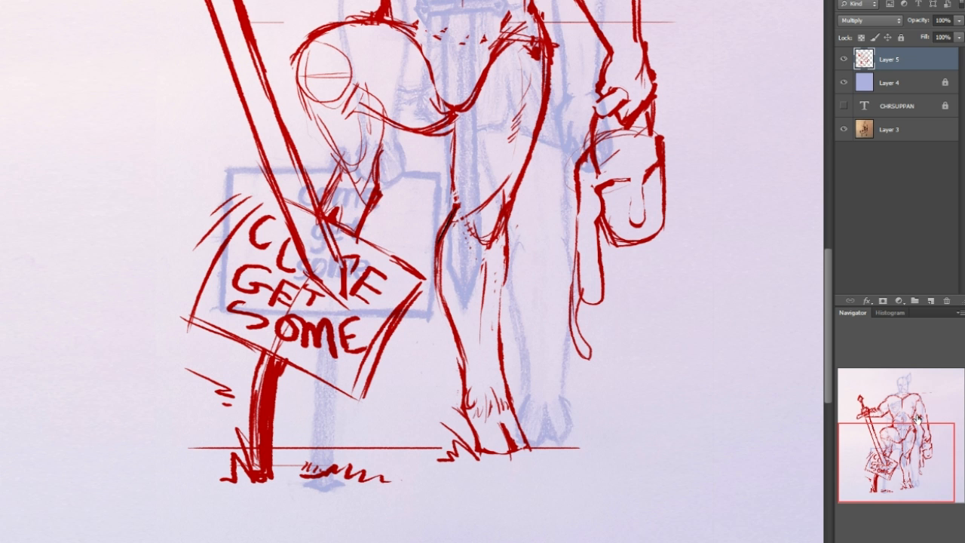
# - Outline the pig-faced figure's head in red with straight sides and a rounded crown, and sketch the contour of the hollow eye socket
pyautogui.click(923, 376)
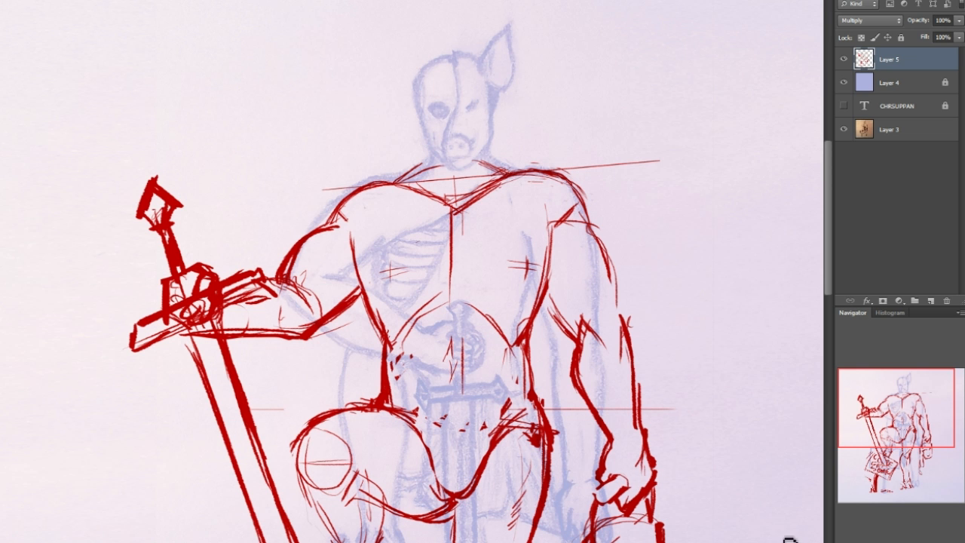
pyautogui.hotkey('ctrl', '+')
pyautogui.hotkey('ctrl', '+')
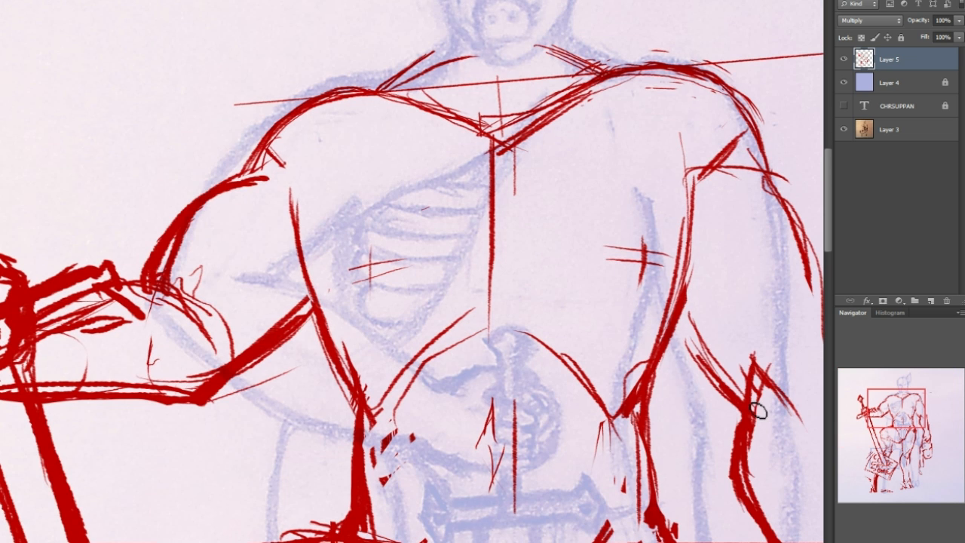
pyautogui.moveTo(896, 408); pyautogui.dragTo(900, 387)
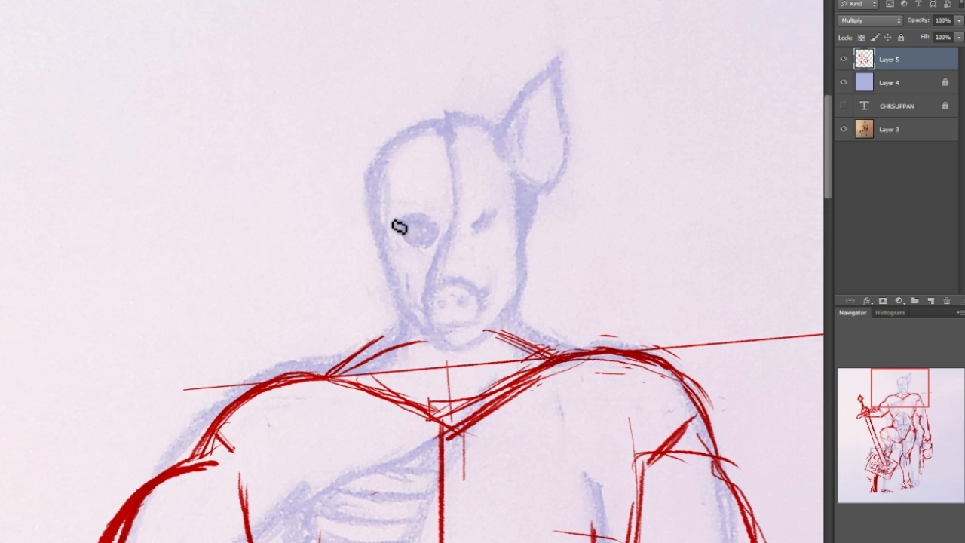
pyautogui.moveTo(382, 277); pyautogui.dragTo(366, 178)
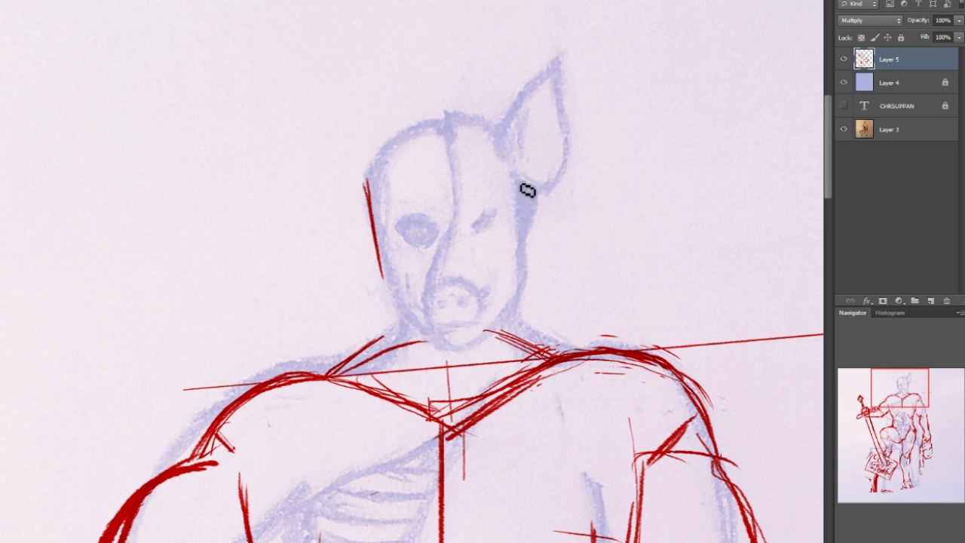
pyautogui.moveTo(532, 259); pyautogui.dragTo(520, 143)
pyautogui.moveTo(363, 161)
pyautogui.mouseDown()
pyautogui.moveTo(384, 144)
pyautogui.moveTo(459, 122)
pyautogui.moveTo(513, 150)
pyautogui.mouseUp()
pyautogui.moveTo(358, 186)
pyautogui.mouseDown()
pyautogui.moveTo(500, 142)
pyautogui.moveTo(523, 162)
pyautogui.mouseUp()
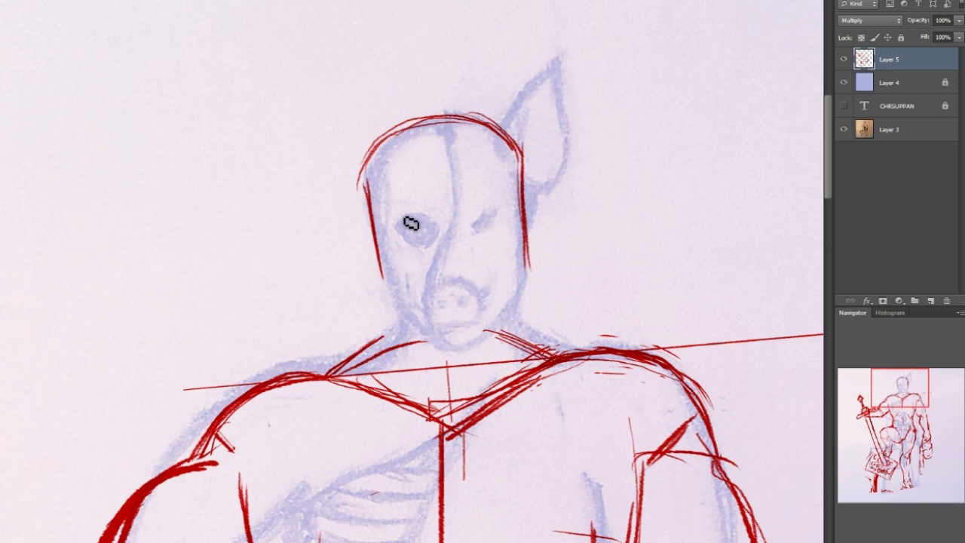
pyautogui.moveTo(385, 219)
pyautogui.mouseDown()
pyautogui.moveTo(433, 220)
pyautogui.moveTo(424, 254)
pyautogui.moveTo(434, 226)
pyautogui.mouseUp()
pyautogui.moveTo(386, 260)
pyautogui.mouseDown()
pyautogui.moveTo(375, 181)
pyautogui.moveTo(394, 144)
pyautogui.moveTo(457, 123)
pyautogui.moveTo(508, 158)
pyautogui.mouseUp()
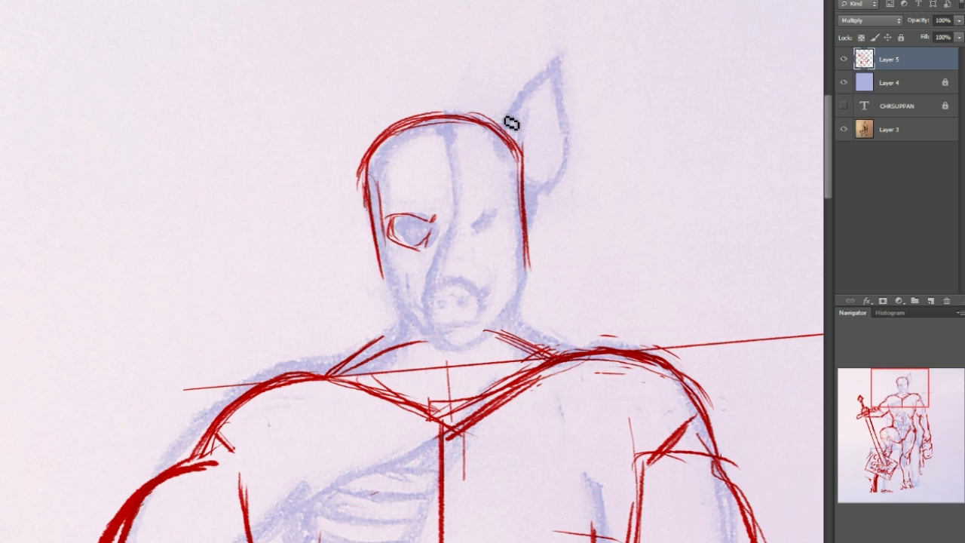
# - Draw the pointed pig ear with a ragged outer edge and inner folds, clearing the head outline where it crosses the ear's base
pyautogui.moveTo(497, 143); pyautogui.dragTo(557, 54)
pyautogui.moveTo(523, 161)
pyautogui.mouseDown()
pyautogui.moveTo(535, 122)
pyautogui.moveTo(568, 135)
pyautogui.moveTo(560, 167)
pyautogui.moveTo(531, 190)
pyautogui.mouseUp()
pyautogui.moveTo(557, 150); pyautogui.dragTo(560, 166)
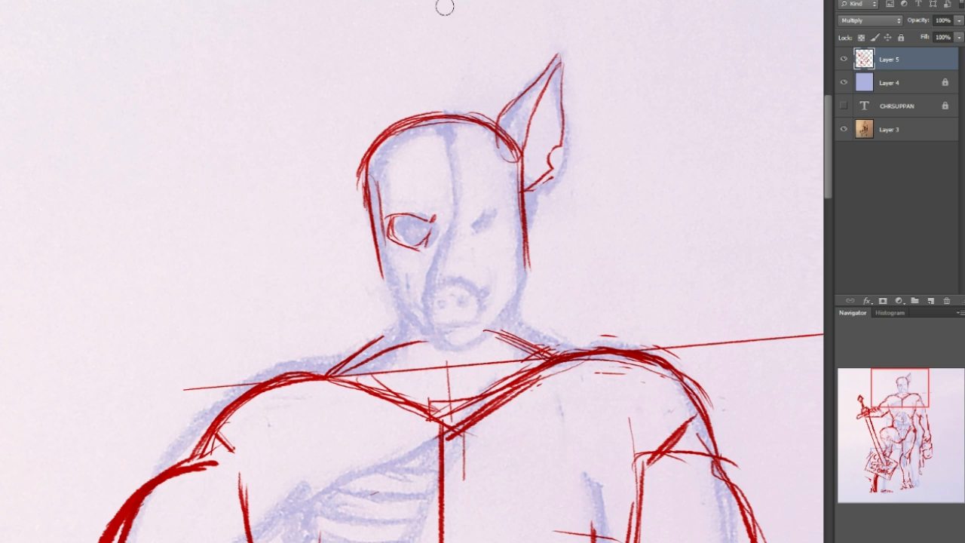
pyautogui.moveTo(507, 123); pyautogui.dragTo(505, 147)
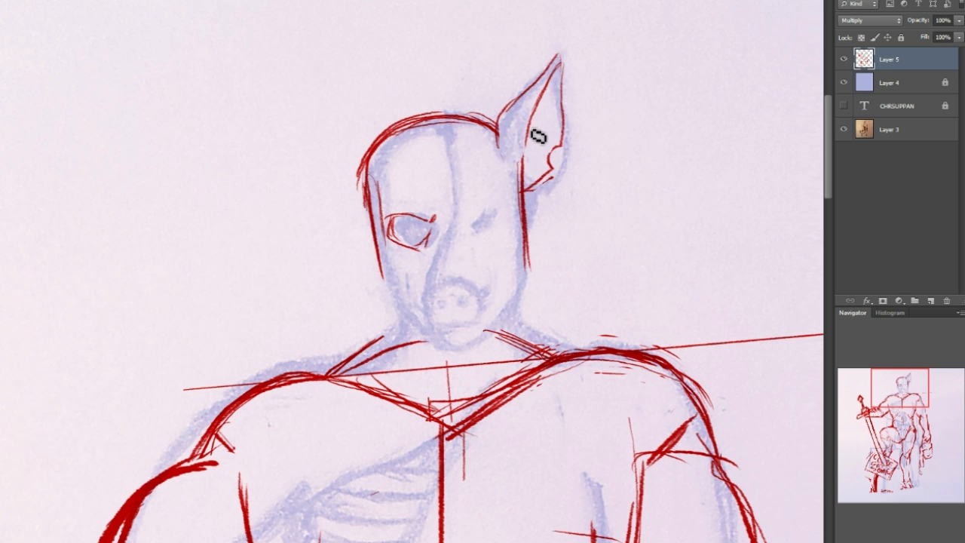
pyautogui.moveTo(527, 176)
pyautogui.mouseDown()
pyautogui.moveTo(545, 157)
pyautogui.moveTo(552, 118)
pyautogui.moveTo(551, 131)
pyautogui.mouseUp()
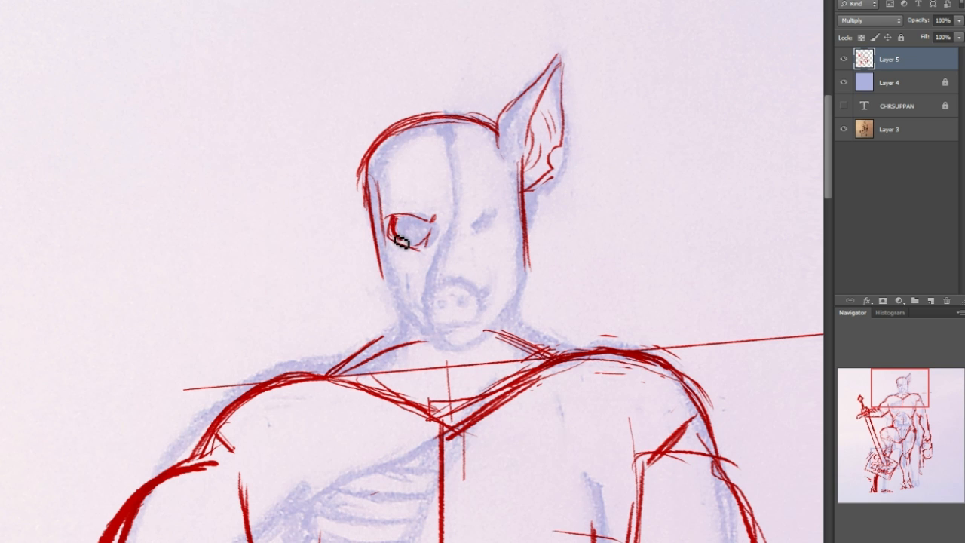
# - Fill the hollow eye socket solid and trim its edges, and draw the angry pig eye with a dark pupil and surrounding creases
pyautogui.moveTo(409, 248); pyautogui.dragTo(418, 227)
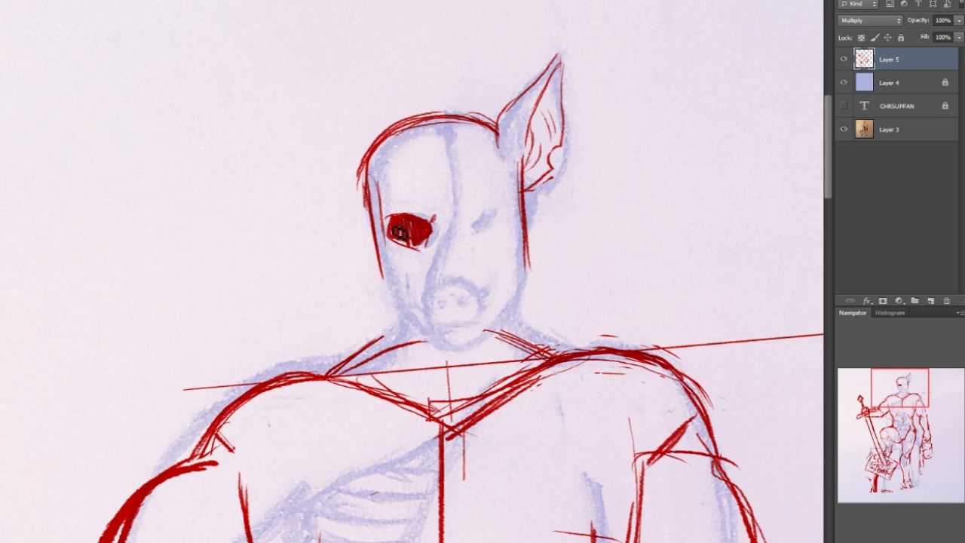
pyautogui.moveTo(418, 249); pyautogui.dragTo(427, 241)
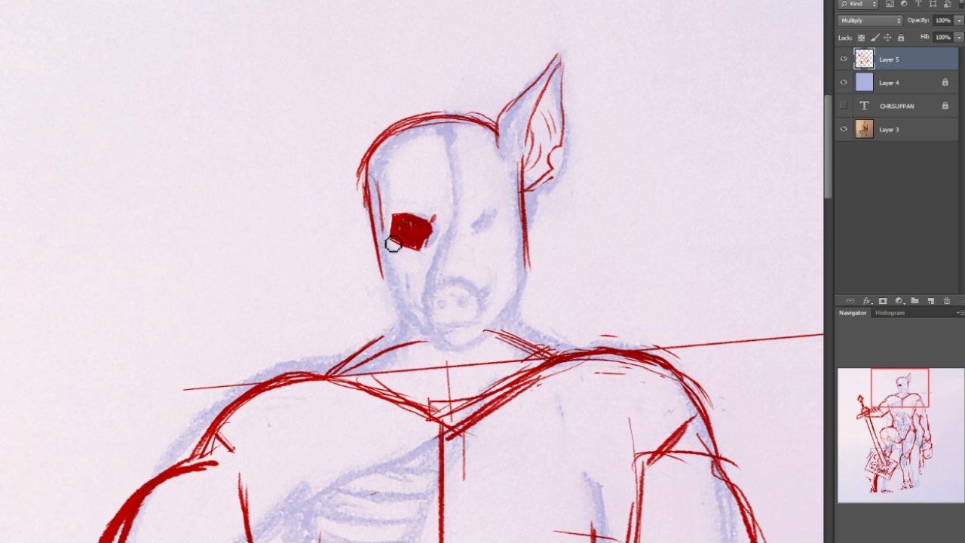
pyautogui.moveTo(427, 254); pyautogui.dragTo(404, 217)
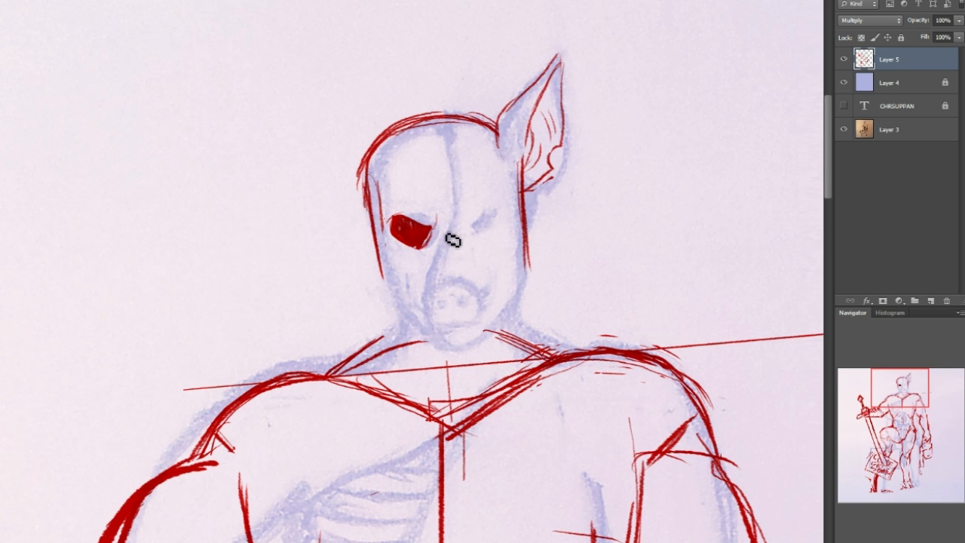
pyautogui.moveTo(455, 228)
pyautogui.mouseDown()
pyautogui.moveTo(491, 208)
pyautogui.moveTo(478, 224)
pyautogui.moveTo(491, 222)
pyautogui.moveTo(489, 231)
pyautogui.mouseUp()
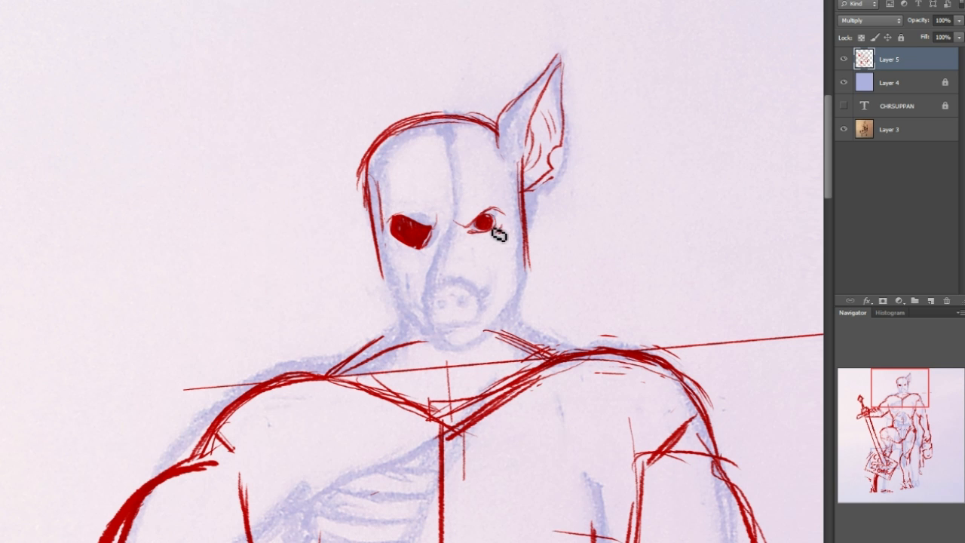
pyautogui.moveTo(476, 224)
pyautogui.mouseDown()
pyautogui.moveTo(462, 222)
pyautogui.moveTo(478, 218)
pyautogui.moveTo(458, 233)
pyautogui.mouseUp()
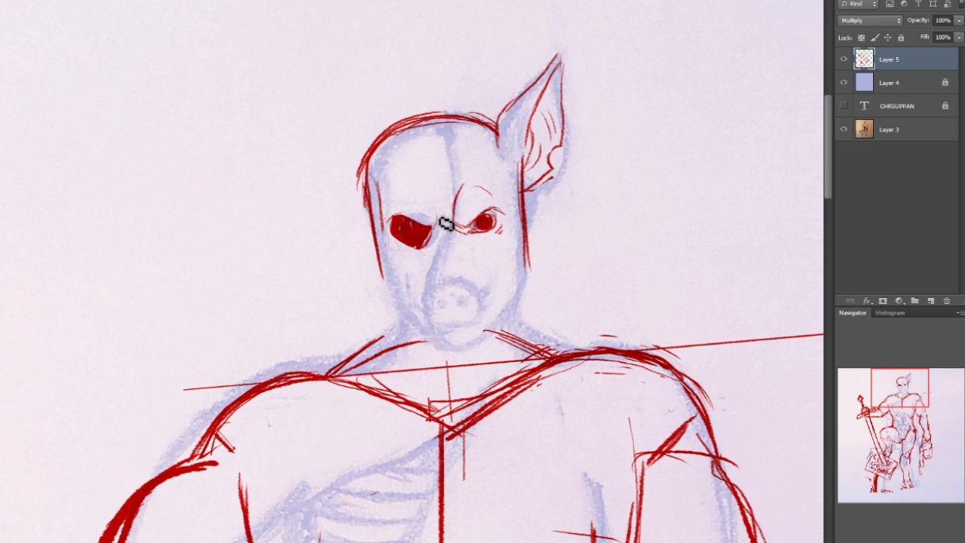
# - Draw a jagged split line down the middle of the face, and outline the rounded snout and mouth below it
pyautogui.moveTo(411, 121); pyautogui.dragTo(463, 113)
pyautogui.moveTo(447, 175); pyautogui.dragTo(447, 248)
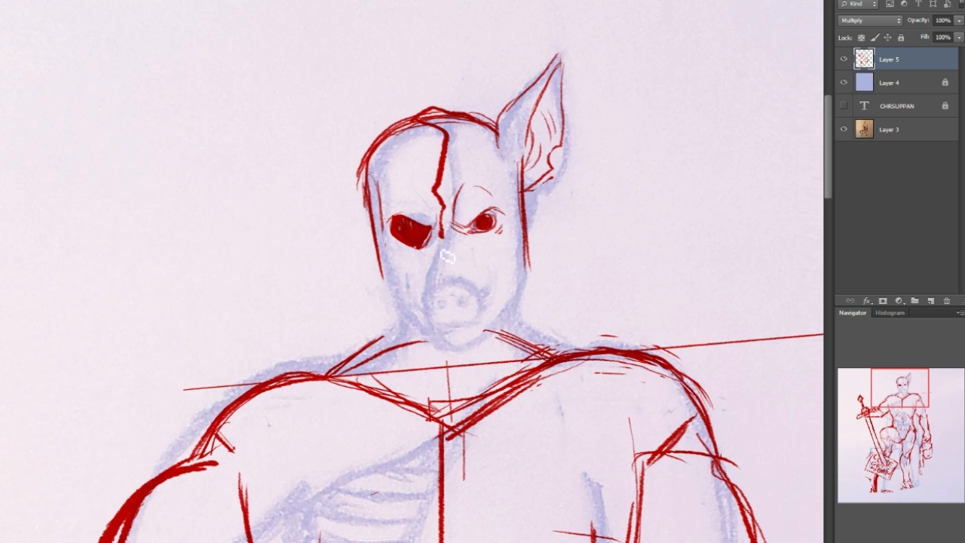
pyautogui.moveTo(426, 300)
pyautogui.mouseDown()
pyautogui.moveTo(445, 276)
pyautogui.moveTo(479, 295)
pyautogui.mouseUp()
pyautogui.moveTo(435, 318); pyautogui.dragTo(482, 326)
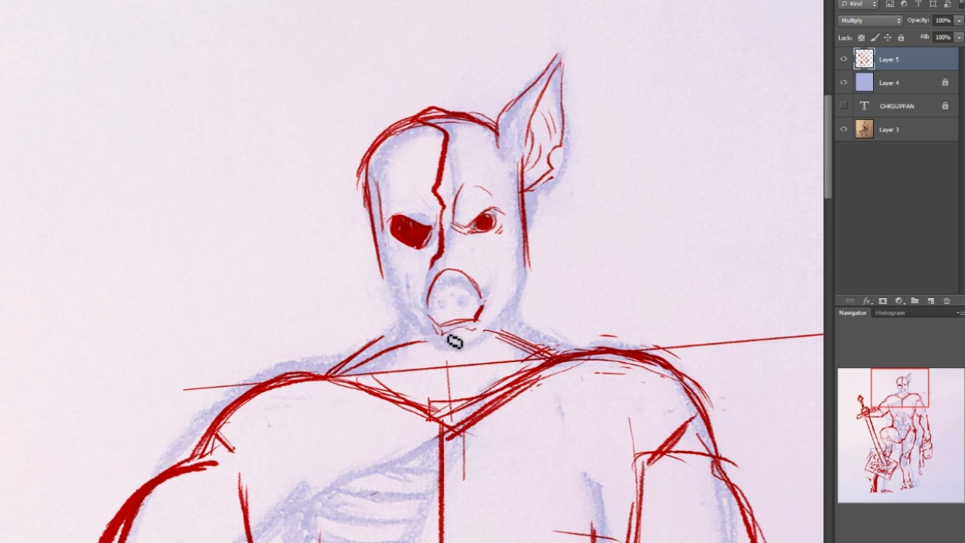
pyautogui.moveTo(457, 338)
pyautogui.mouseDown()
pyautogui.moveTo(491, 326)
pyautogui.moveTo(489, 345)
pyautogui.moveTo(490, 300)
pyautogui.mouseUp()
# - Select the angry pig eye and transform it to sit slightly farther from the face's split line
pyautogui.moveTo(512, 224); pyautogui.dragTo(461, 244)
pyautogui.hotkey('ctrl', 't')
pyautogui.moveTo(504, 169)
pyautogui.mouseDown()
pyautogui.moveTo(500, 157)
pyautogui.moveTo(497, 170)
pyautogui.mouseUp()
pyautogui.hotkey('ctrl', 'z')
pyautogui.moveTo(509, 247); pyautogui.dragTo(494, 223)
pyautogui.press('Return')
pyautogui.click(200, 113)
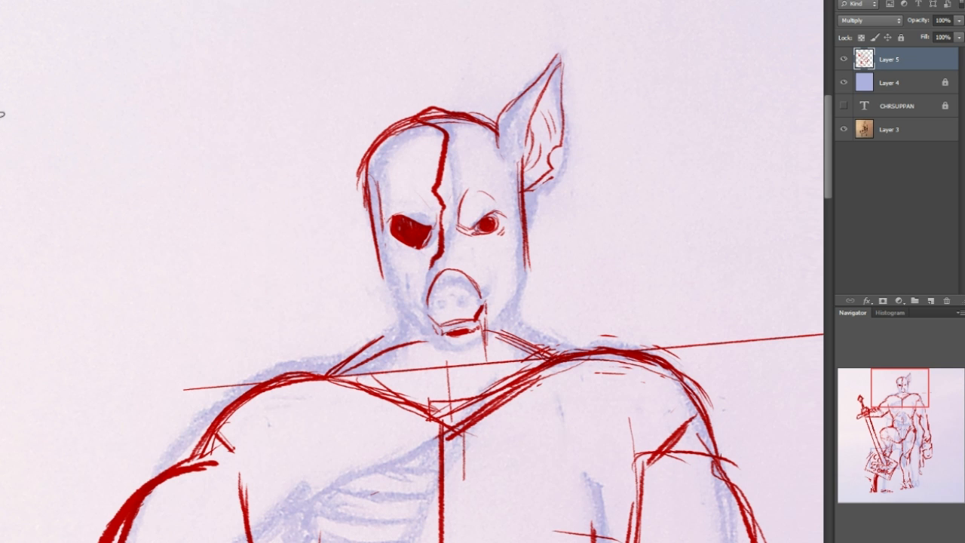
# - Add nostrils and wrinkles around the snout and cheek, and draw a dark hollow under the skull side's cheekbone
pyautogui.moveTo(442, 294); pyautogui.dragTo(443, 307)
pyautogui.moveTo(439, 265)
pyautogui.mouseDown()
pyautogui.moveTo(497, 265)
pyautogui.moveTo(533, 272)
pyautogui.moveTo(518, 242)
pyautogui.moveTo(517, 274)
pyautogui.mouseUp()
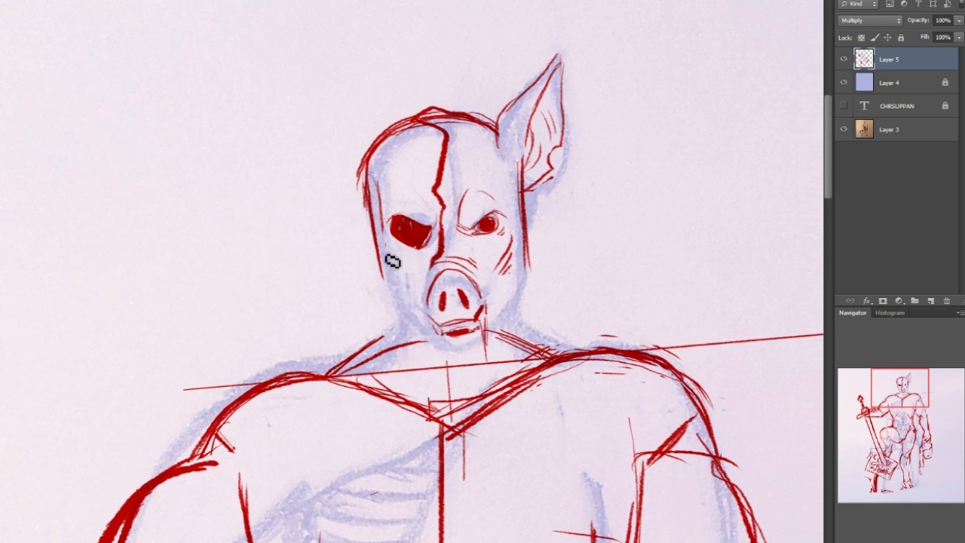
pyautogui.moveTo(386, 265)
pyautogui.mouseDown()
pyautogui.moveTo(414, 291)
pyautogui.moveTo(418, 300)
pyautogui.moveTo(403, 285)
pyautogui.moveTo(412, 309)
pyautogui.moveTo(402, 285)
pyautogui.moveTo(419, 303)
pyautogui.mouseUp()
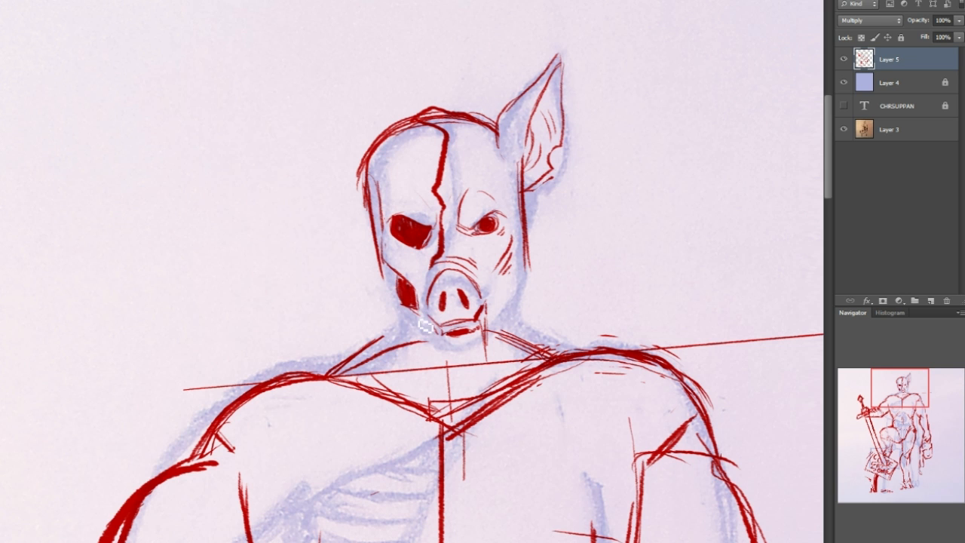
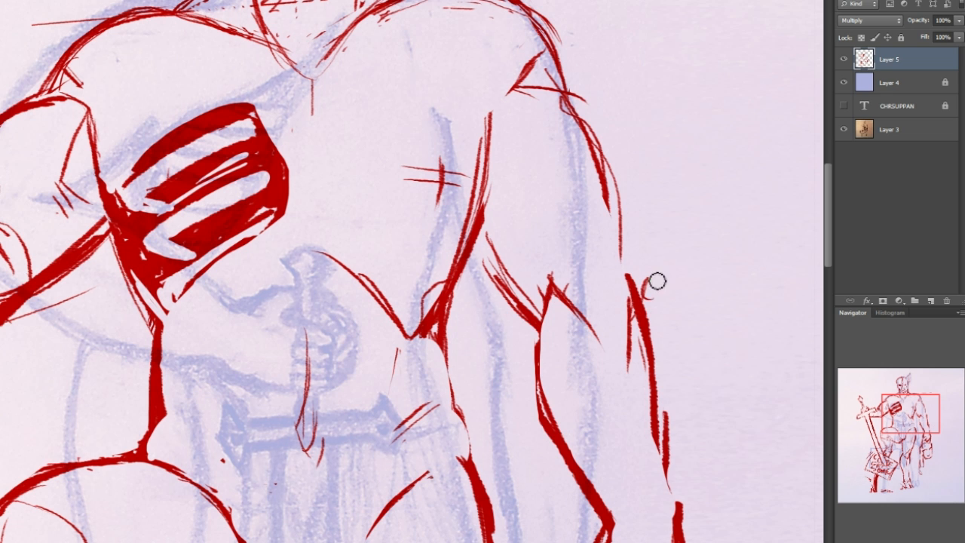
# - Redraw the inner contour of the bucket-side upper arm from the armpit down to the elbow
pyautogui.moveTo(487, 244); pyautogui.dragTo(535, 308)
pyautogui.moveTo(929, 422); pyautogui.dragTo(867, 389)
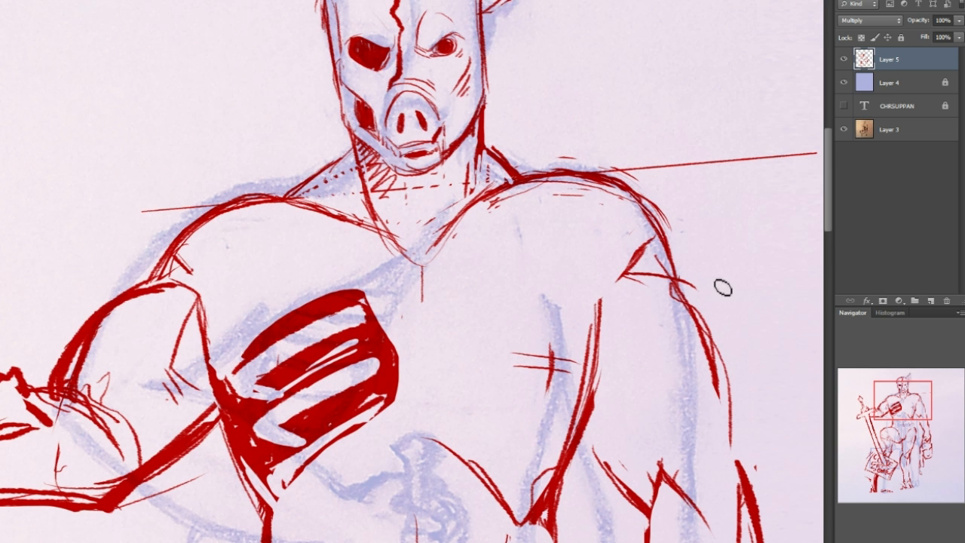
pyautogui.moveTo(609, 312)
pyautogui.mouseDown()
pyautogui.moveTo(636, 276)
pyautogui.moveTo(640, 305)
pyautogui.mouseUp()
pyautogui.moveTo(585, 426); pyautogui.dragTo(633, 487)
# - Erase the heavy torso side line next to the bucket arm and redraw it as a cleaner contour down through the waist
pyautogui.moveTo(893, 405); pyautogui.dragTo(892, 420)
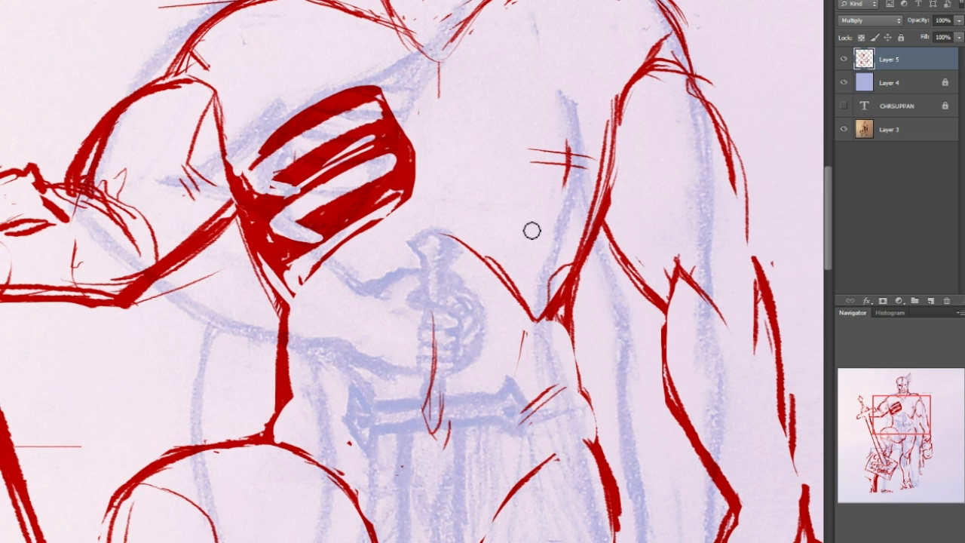
pyautogui.moveTo(607, 119)
pyautogui.mouseDown()
pyautogui.moveTo(549, 279)
pyautogui.moveTo(588, 222)
pyautogui.moveTo(568, 312)
pyautogui.moveTo(560, 254)
pyautogui.mouseUp()
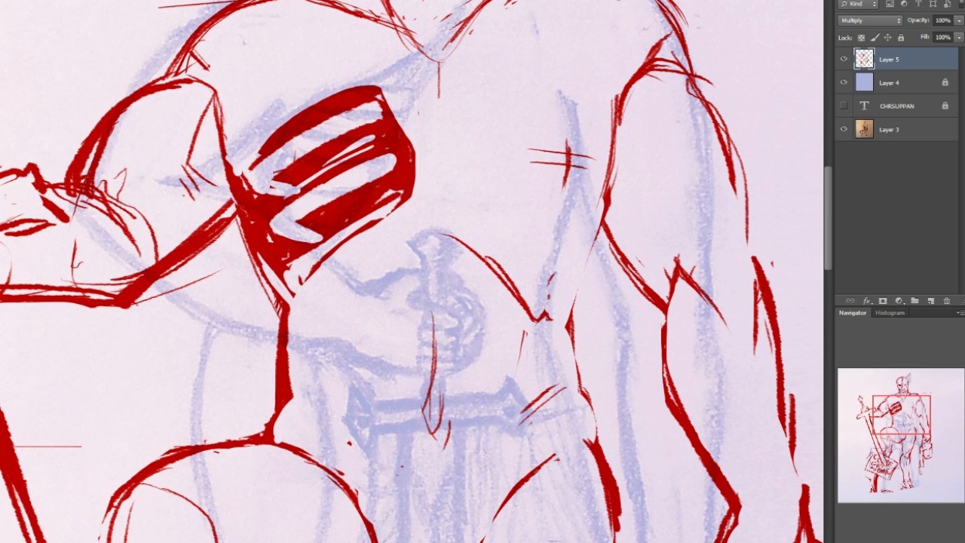
pyautogui.moveTo(605, 194); pyautogui.dragTo(571, 308)
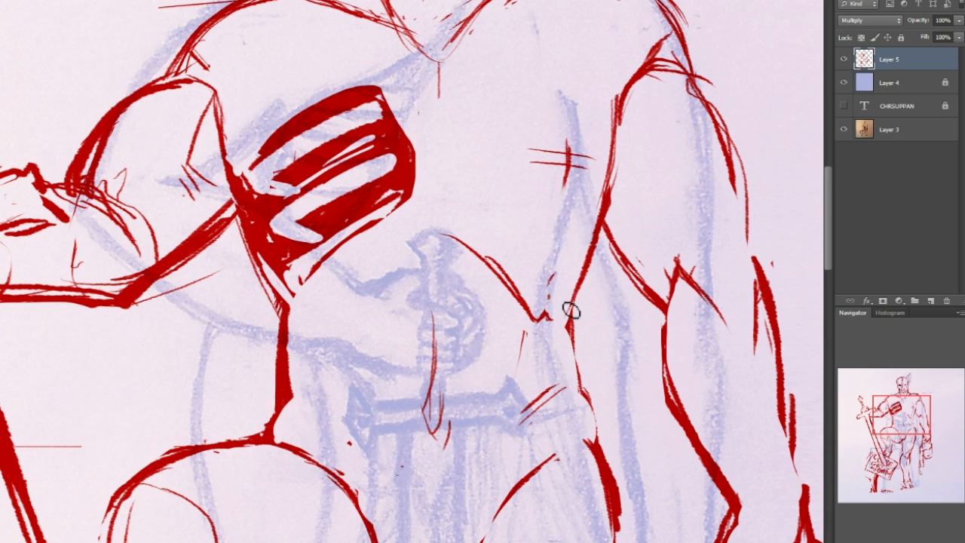
pyautogui.moveTo(580, 353)
pyautogui.mouseDown()
pyautogui.moveTo(568, 304)
pyautogui.moveTo(576, 340)
pyautogui.mouseUp()
pyautogui.moveTo(587, 399); pyautogui.dragTo(577, 317)
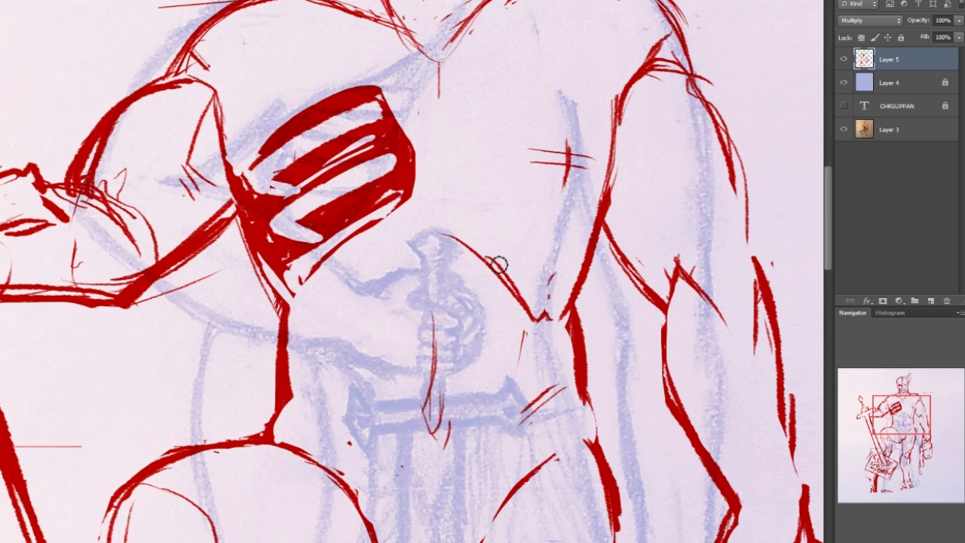
pyautogui.moveTo(573, 329)
pyautogui.mouseDown()
pyautogui.moveTo(585, 380)
pyautogui.moveTo(567, 322)
pyautogui.moveTo(575, 390)
pyautogui.moveTo(569, 313)
pyautogui.mouseUp()
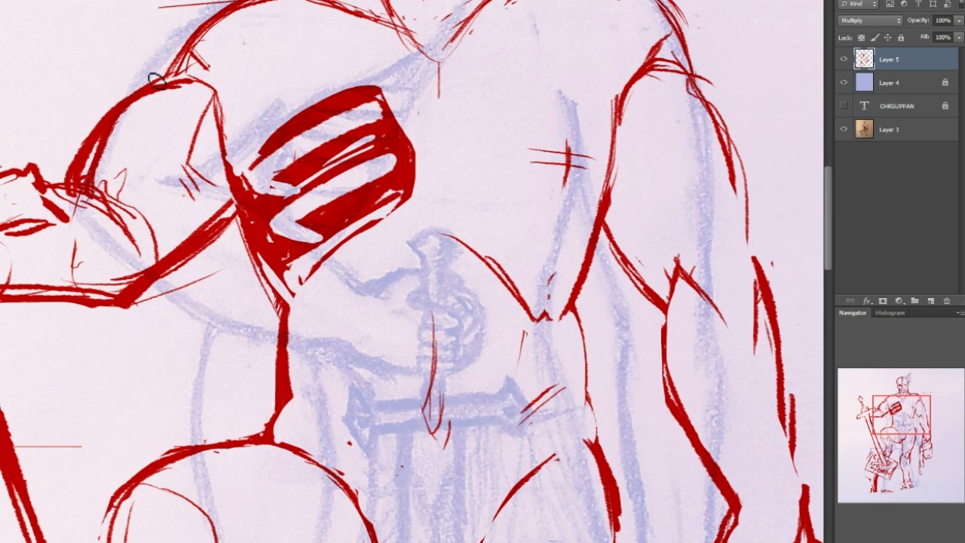
pyautogui.moveTo(595, 411)
pyautogui.mouseDown()
pyautogui.moveTo(597, 422)
pyautogui.moveTo(590, 390)
pyautogui.moveTo(597, 452)
pyautogui.moveTo(587, 333)
pyautogui.mouseUp()
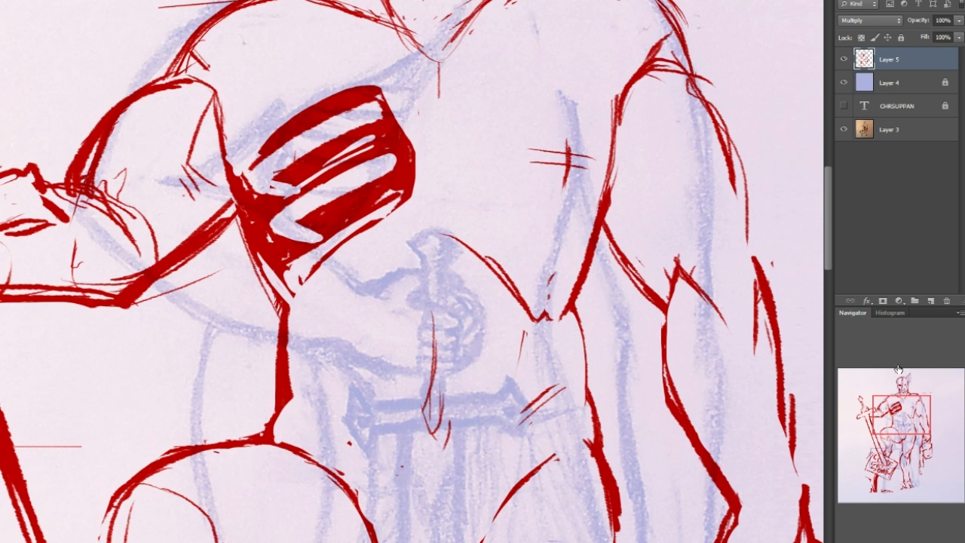
# - Erase the rough elbow and forearm lines of the sword arm, and redraw the forearm's upper contour with a short crease at the elbow
pyautogui.moveTo(910, 395)
pyautogui.mouseDown()
pyautogui.moveTo(874, 369)
pyautogui.moveTo(912, 423)
pyautogui.moveTo(906, 409)
pyautogui.moveTo(887, 423)
pyautogui.moveTo(870, 414)
pyautogui.mouseUp()
pyautogui.moveTo(334, 271); pyautogui.dragTo(390, 245)
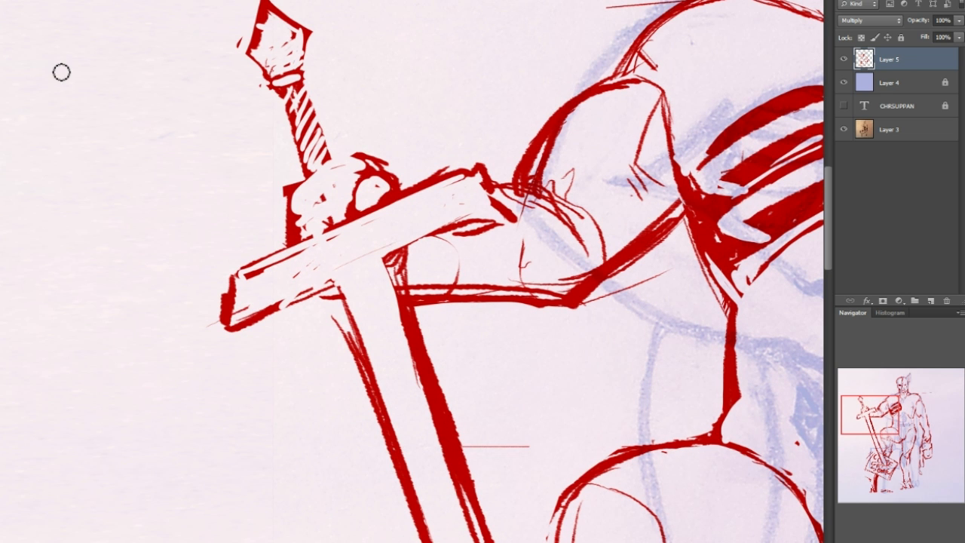
pyautogui.moveTo(889, 423); pyautogui.dragTo(897, 416)
pyautogui.moveTo(413, 252)
pyautogui.mouseDown()
pyautogui.moveTo(396, 293)
pyautogui.moveTo(430, 284)
pyautogui.moveTo(392, 312)
pyautogui.moveTo(385, 307)
pyautogui.moveTo(428, 308)
pyautogui.moveTo(397, 299)
pyautogui.moveTo(422, 295)
pyautogui.moveTo(416, 338)
pyautogui.moveTo(443, 312)
pyautogui.moveTo(431, 370)
pyautogui.moveTo(469, 333)
pyautogui.moveTo(489, 336)
pyautogui.moveTo(482, 360)
pyautogui.moveTo(469, 314)
pyautogui.moveTo(447, 290)
pyautogui.moveTo(323, 392)
pyautogui.moveTo(296, 393)
pyautogui.moveTo(429, 400)
pyautogui.moveTo(298, 397)
pyautogui.moveTo(386, 368)
pyautogui.moveTo(404, 378)
pyautogui.moveTo(427, 342)
pyautogui.moveTo(463, 400)
pyautogui.moveTo(431, 410)
pyautogui.moveTo(466, 396)
pyautogui.mouseUp()
pyautogui.moveTo(500, 363)
pyautogui.mouseDown()
pyautogui.moveTo(483, 370)
pyautogui.moveTo(506, 329)
pyautogui.mouseUp()
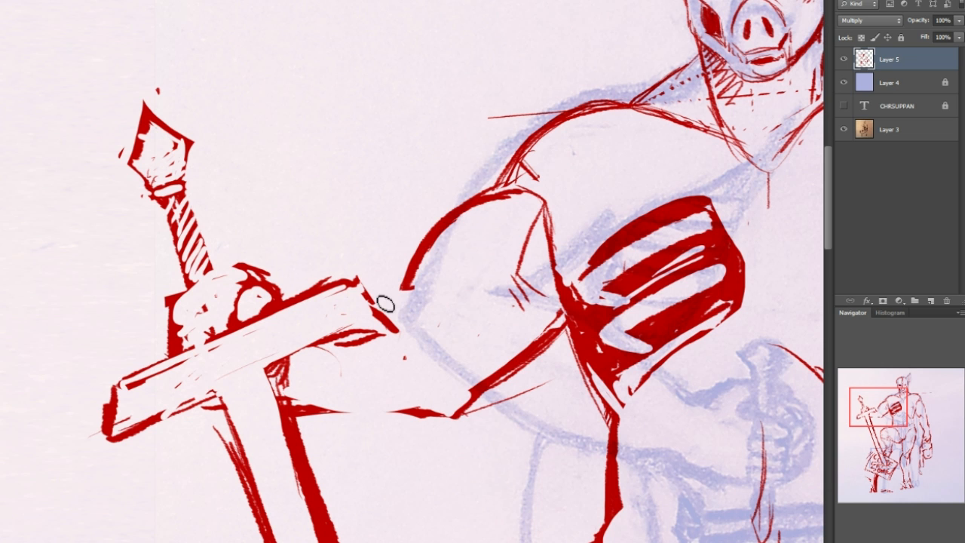
pyautogui.moveTo(369, 294)
pyautogui.mouseDown()
pyautogui.moveTo(457, 295)
pyautogui.moveTo(456, 326)
pyautogui.mouseUp()
pyautogui.moveTo(462, 280); pyautogui.dragTo(463, 329)
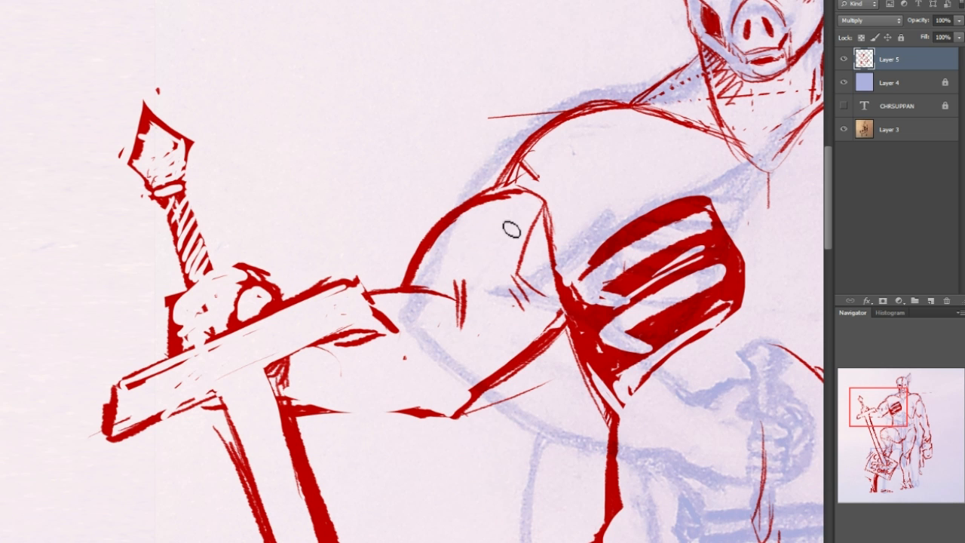
# - Clear the scribbled lines inside the sign's post, reinforce its shaded side, and add a knot partway up
pyautogui.moveTo(898, 409); pyautogui.dragTo(899, 480)
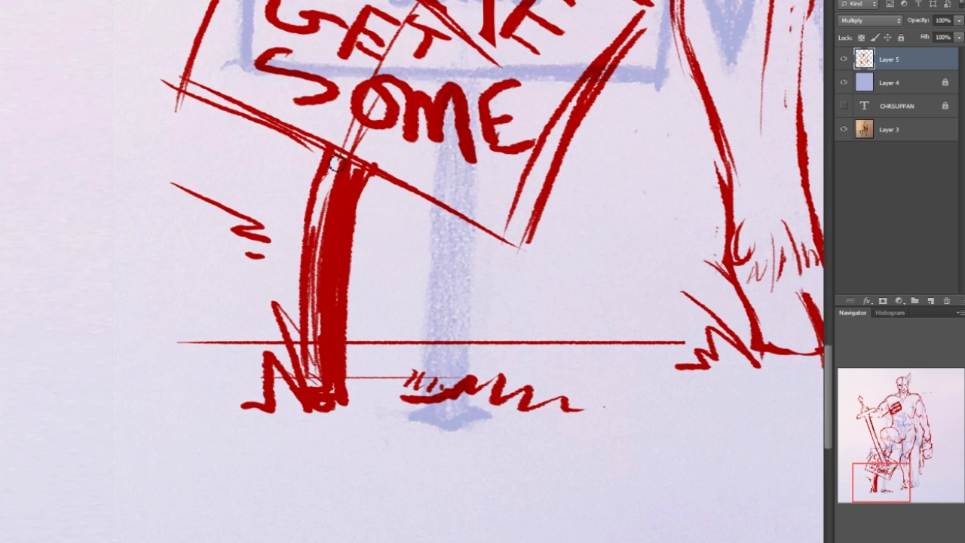
pyautogui.moveTo(349, 166)
pyautogui.mouseDown()
pyautogui.moveTo(320, 285)
pyautogui.moveTo(325, 200)
pyautogui.moveTo(312, 295)
pyautogui.moveTo(327, 224)
pyautogui.moveTo(317, 258)
pyautogui.moveTo(328, 252)
pyautogui.mouseUp()
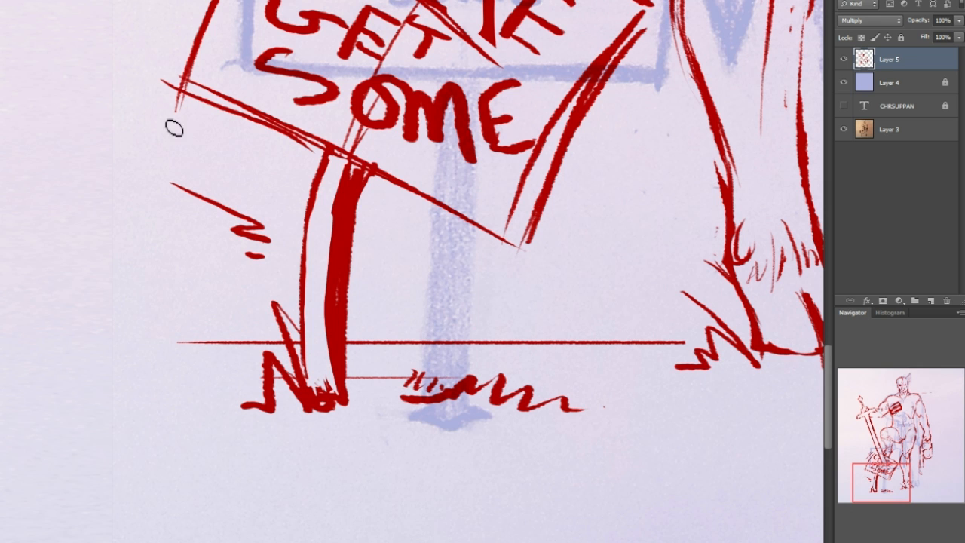
pyautogui.moveTo(343, 215)
pyautogui.mouseDown()
pyautogui.moveTo(333, 303)
pyautogui.moveTo(342, 201)
pyautogui.moveTo(333, 379)
pyautogui.moveTo(330, 309)
pyautogui.mouseUp()
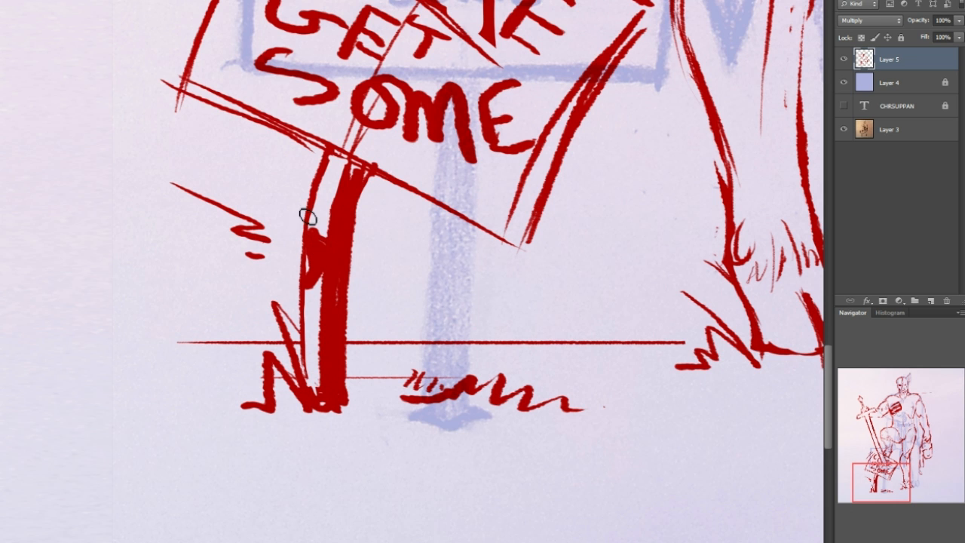
pyautogui.press('[')
pyautogui.press('[')
pyautogui.moveTo(302, 265); pyautogui.dragTo(294, 289)
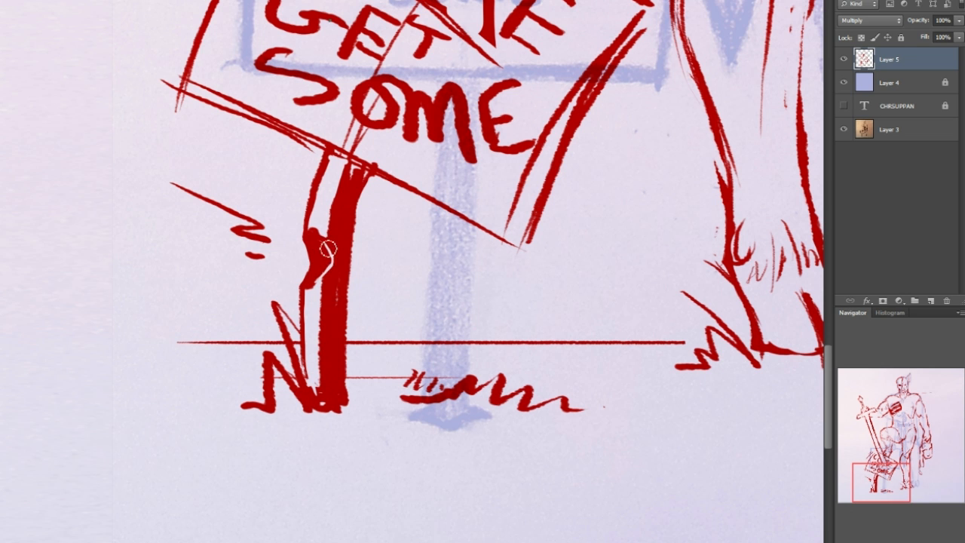
# - Cut highlight lines into the post's knot, and erase excess shading and ground line around the post's lower part
pyautogui.rightClick(337, 247)
pyautogui.click(164, 327)
pyautogui.moveTo(337, 407); pyautogui.dragTo(343, 302)
pyautogui.moveTo(387, 279)
pyautogui.mouseDown()
pyautogui.moveTo(370, 339)
pyautogui.moveTo(320, 396)
pyautogui.moveTo(305, 369)
pyautogui.moveTo(294, 398)
pyautogui.mouseUp()
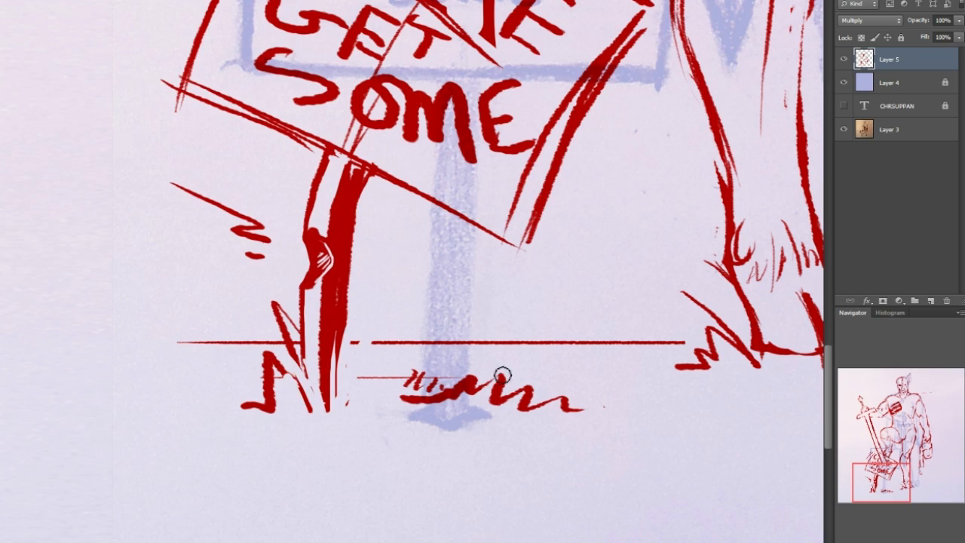
# - Trim the dark cheek hollow on the skull half of the pig face
pyautogui.moveTo(865, 486)
pyautogui.mouseDown()
pyautogui.moveTo(874, 434)
pyautogui.moveTo(867, 412)
pyautogui.moveTo(853, 416)
pyautogui.moveTo(877, 460)
pyautogui.moveTo(893, 429)
pyautogui.moveTo(899, 370)
pyautogui.moveTo(888, 370)
pyautogui.mouseUp()
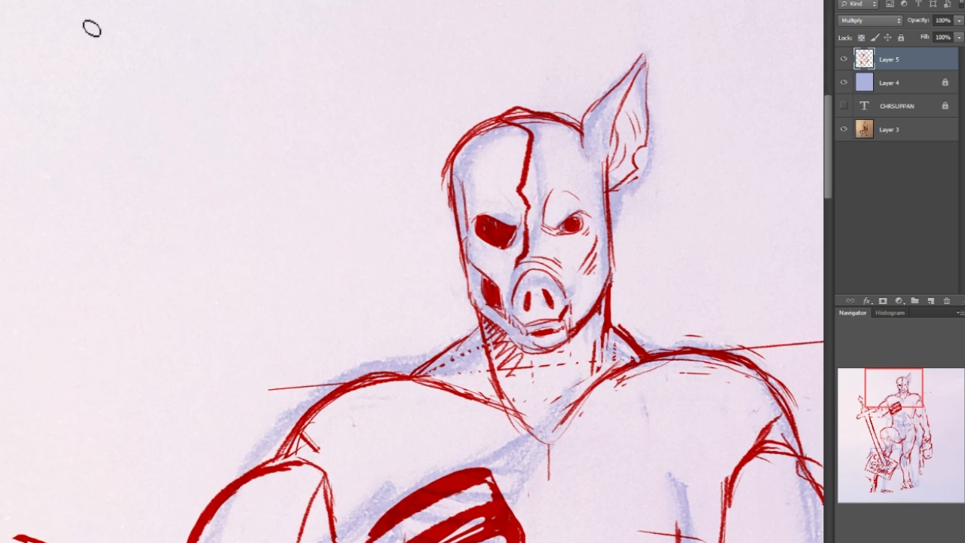
pyautogui.moveTo(499, 121)
pyautogui.mouseDown()
pyautogui.moveTo(538, 109)
pyautogui.moveTo(569, 114)
pyautogui.mouseUp()
pyautogui.hotkey('ctrl', 'z')
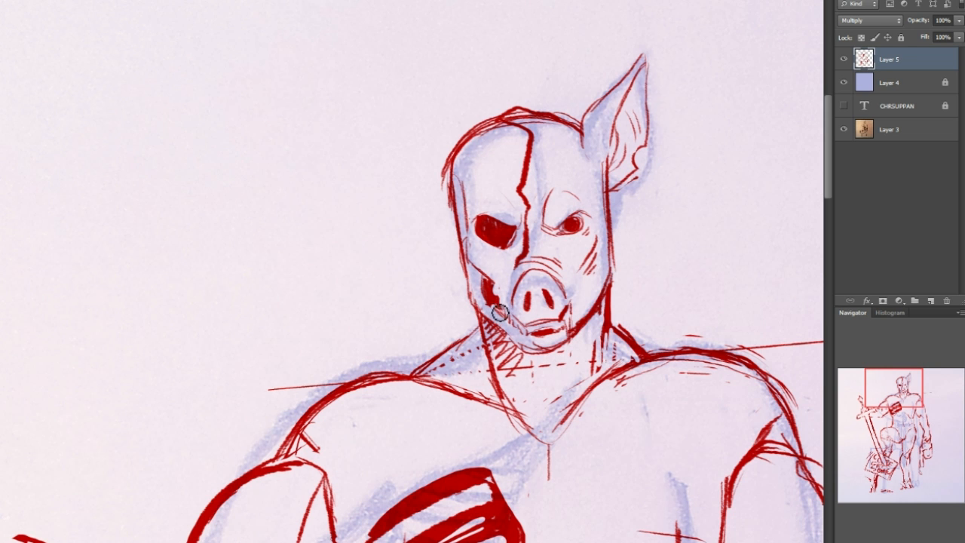
# - Draw creases beside and above the navel on the figure's abdomen, and darken the fork at the upper end of the midline
pyautogui.moveTo(902, 392); pyautogui.dragTo(906, 415)
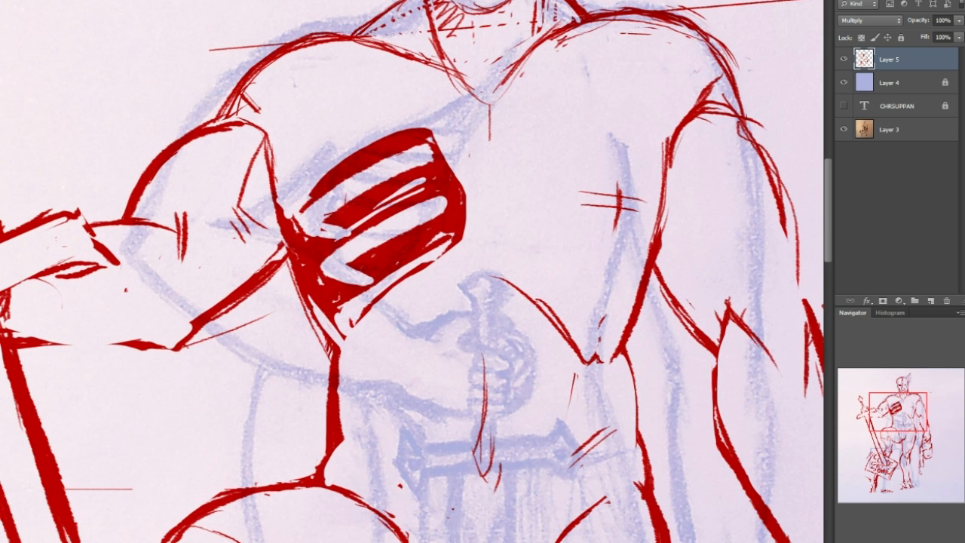
pyautogui.moveTo(898, 407); pyautogui.dragTo(896, 417)
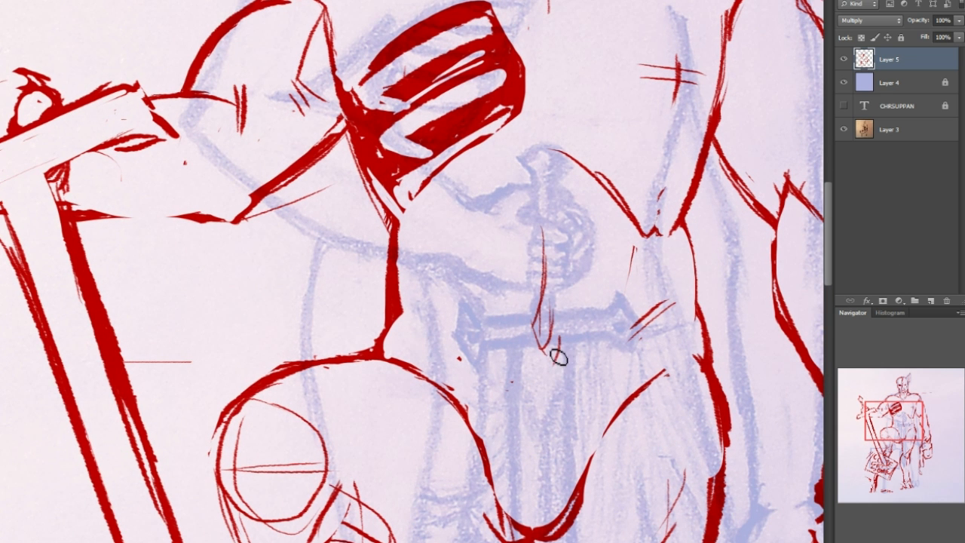
pyautogui.moveTo(440, 322); pyautogui.dragTo(505, 333)
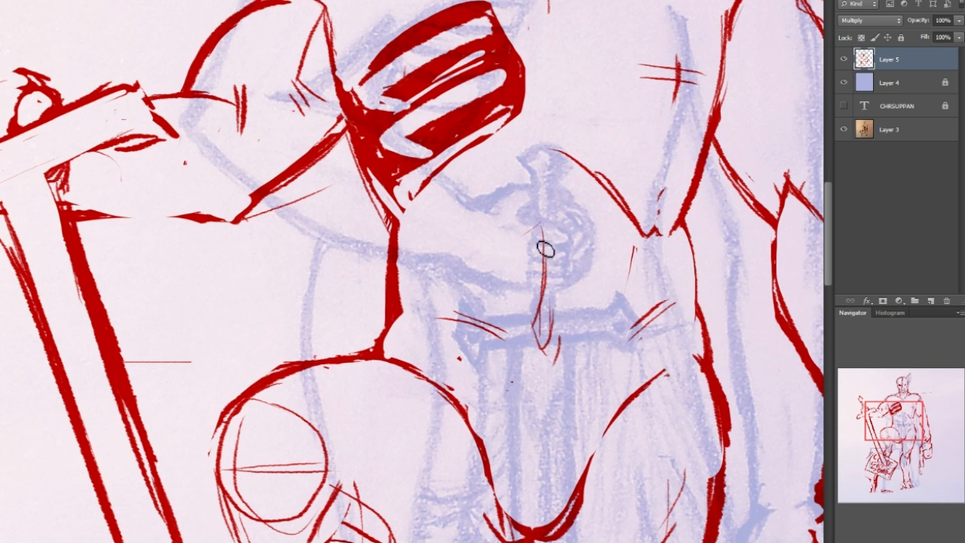
pyautogui.moveTo(491, 314); pyautogui.dragTo(524, 320)
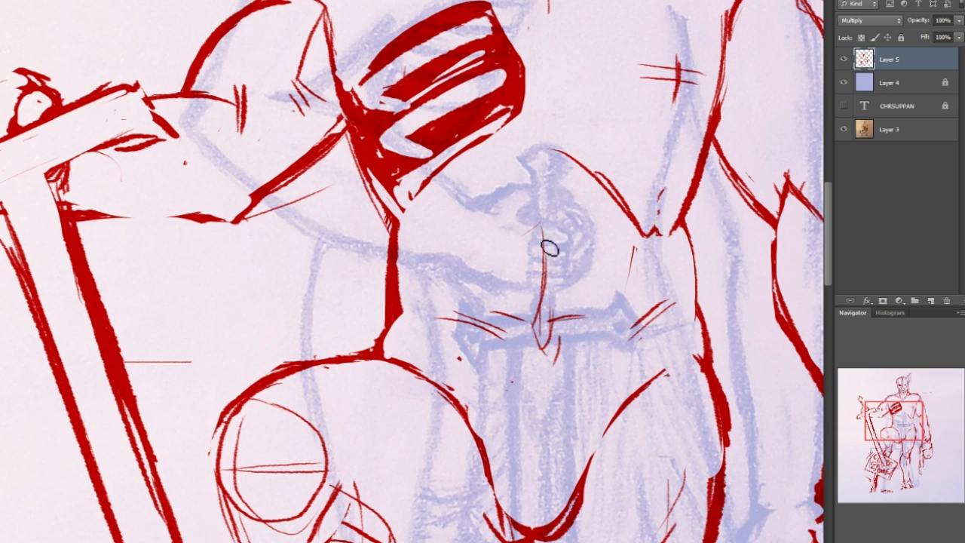
pyautogui.moveTo(549, 285); pyautogui.dragTo(581, 316)
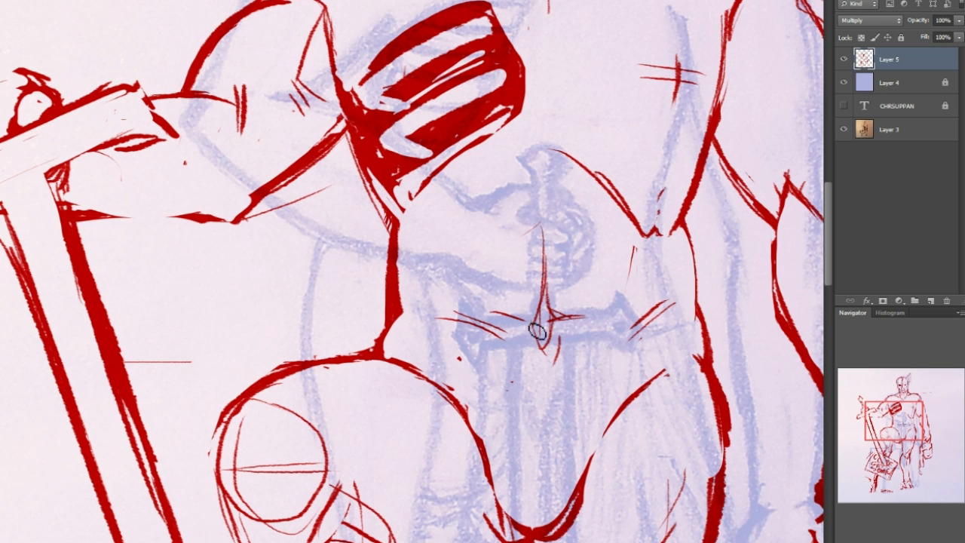
pyautogui.moveTo(470, 218)
pyautogui.mouseDown()
pyautogui.moveTo(540, 232)
pyautogui.moveTo(529, 232)
pyautogui.mouseUp()
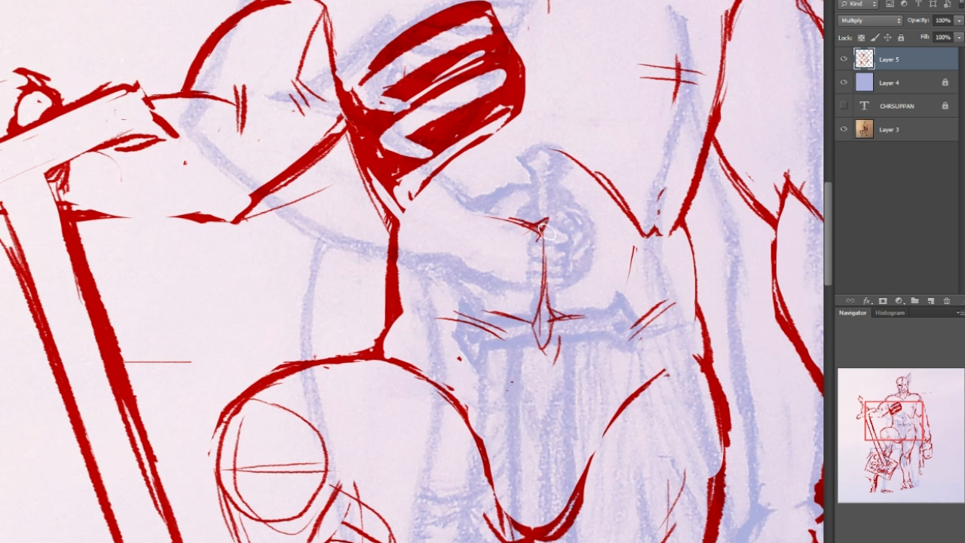
pyautogui.moveTo(542, 228)
pyautogui.mouseDown()
pyautogui.moveTo(566, 214)
pyautogui.moveTo(581, 215)
pyautogui.moveTo(553, 241)
pyautogui.mouseUp()
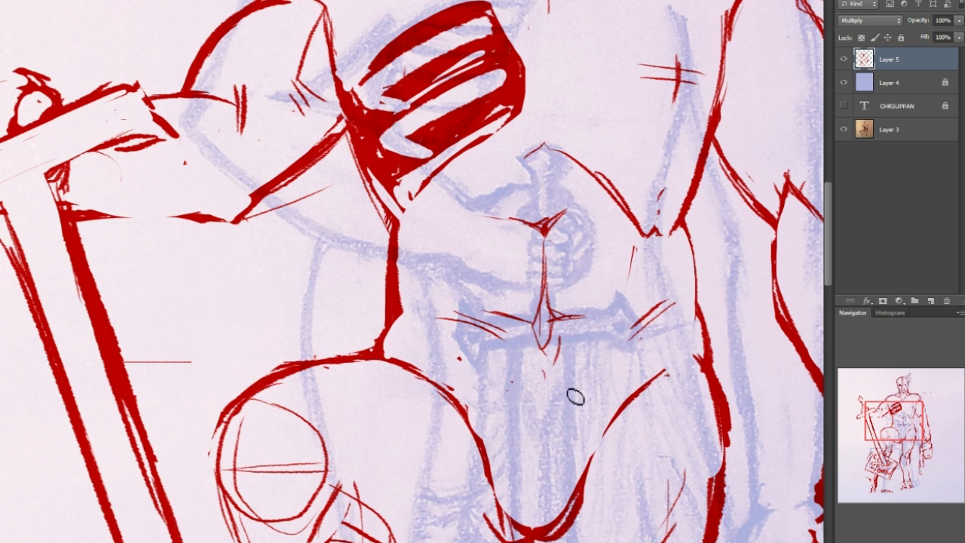
# - Sketch a separate torso study beside the figure, with a vertical centre line, a curved ribcage arch and tapering waist contours
pyautogui.moveTo(884, 412); pyautogui.dragTo(926, 400)
pyautogui.moveTo(606, 152); pyautogui.dragTo(613, 411)
pyautogui.hotkey('ctrl', 'z')
pyautogui.moveTo(614, 145); pyautogui.dragTo(615, 179)
pyautogui.moveTo(644, 290); pyautogui.dragTo(625, 407)
pyautogui.moveTo(461, 160)
pyautogui.mouseDown()
pyautogui.moveTo(641, 99)
pyautogui.moveTo(740, 251)
pyautogui.mouseUp()
pyautogui.moveTo(549, 158)
pyautogui.mouseDown()
pyautogui.moveTo(746, 212)
pyautogui.moveTo(790, 142)
pyautogui.mouseUp()
pyautogui.moveTo(463, 200); pyautogui.dragTo(473, 263)
pyautogui.moveTo(467, 226)
pyautogui.mouseDown()
pyautogui.moveTo(500, 332)
pyautogui.moveTo(454, 475)
pyautogui.mouseUp()
pyautogui.moveTo(772, 208)
pyautogui.mouseDown()
pyautogui.moveTo(756, 326)
pyautogui.moveTo(816, 451)
pyautogui.mouseUp()
pyautogui.moveTo(640, 346)
pyautogui.mouseDown()
pyautogui.moveTo(527, 349)
pyautogui.moveTo(738, 349)
pyautogui.mouseUp()
pyautogui.moveTo(527, 257); pyautogui.dragTo(712, 256)
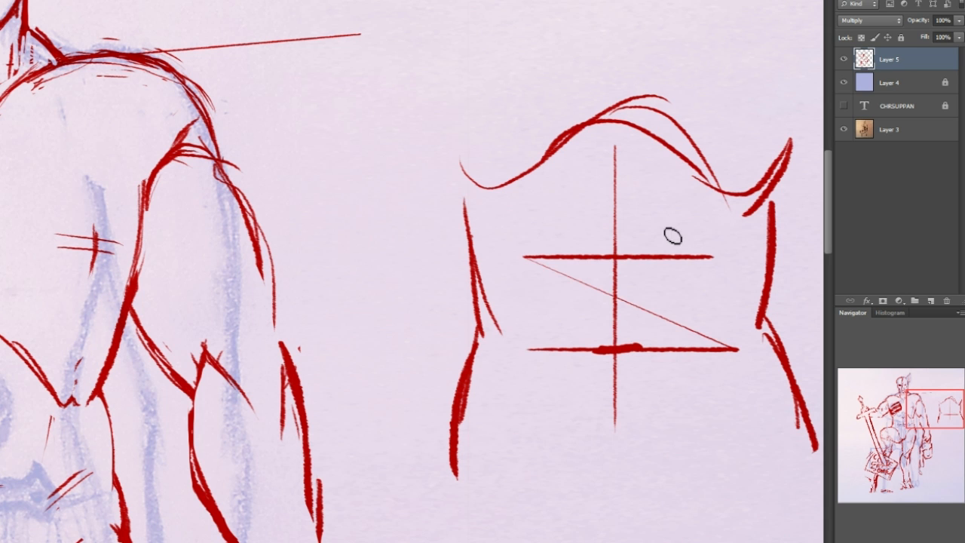
pyautogui.hotkey('ctrl', 'z')
pyautogui.moveTo(501, 250); pyautogui.dragTo(719, 252)
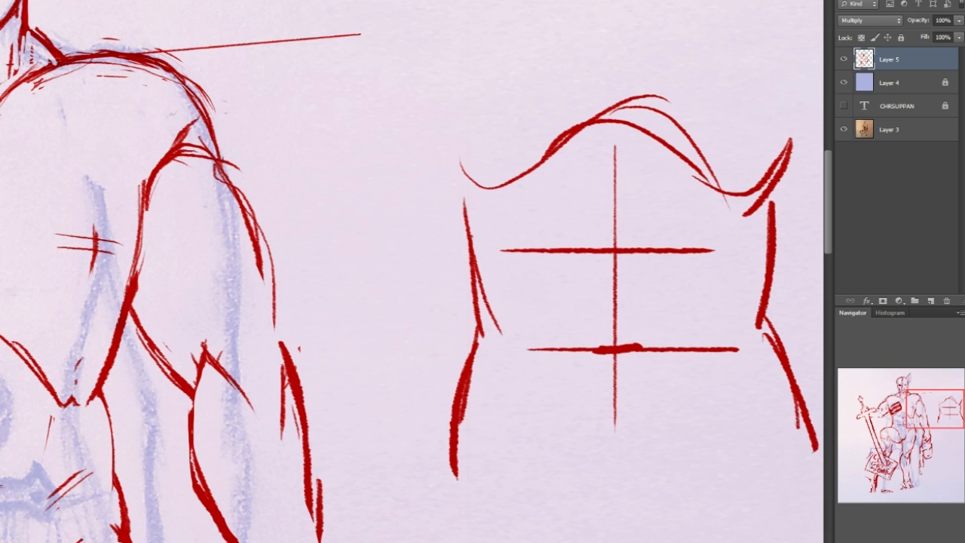
pyautogui.hotkey('ctrl', 'alt', 'z')
pyautogui.hotkey('ctrl', 'alt', 'z')
pyautogui.hotkey('ctrl', 'alt', 'z')
pyautogui.hotkey('ctrl', 'shift', 'z')
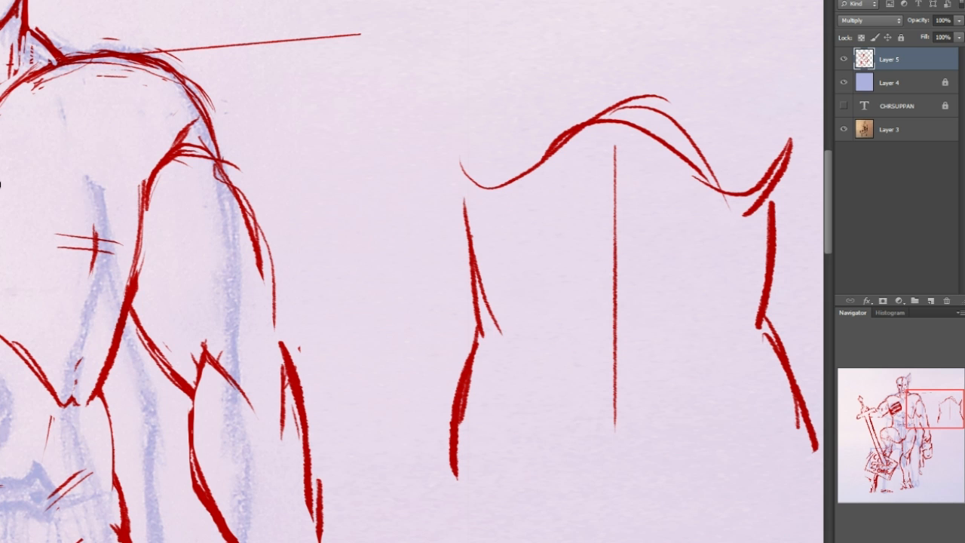
# - Break the torso study's centre line into dashes and mark the navel on its lower part
pyautogui.moveTo(631, 172)
pyautogui.mouseDown()
pyautogui.moveTo(577, 265)
pyautogui.moveTo(629, 305)
pyautogui.moveTo(613, 398)
pyautogui.moveTo(575, 312)
pyautogui.mouseUp()
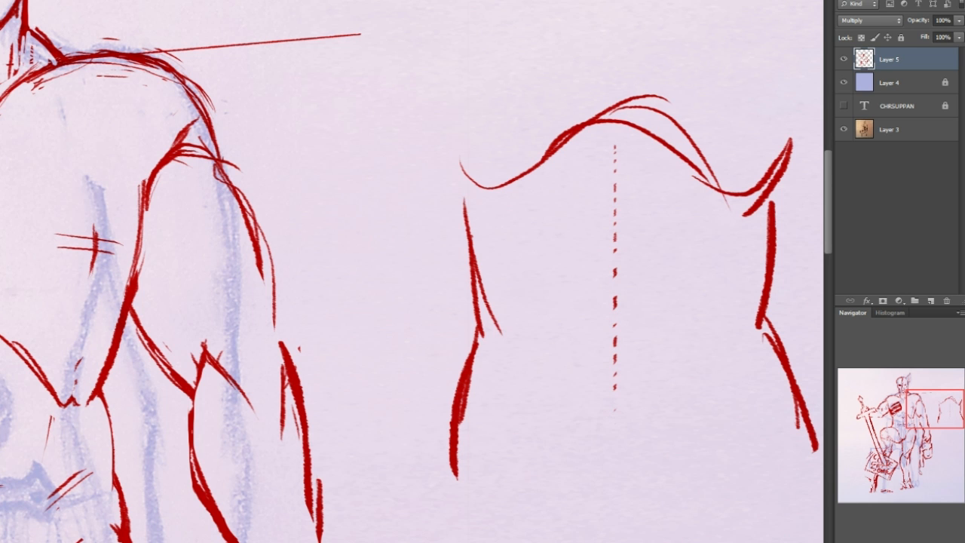
pyautogui.moveTo(622, 307); pyautogui.dragTo(618, 363)
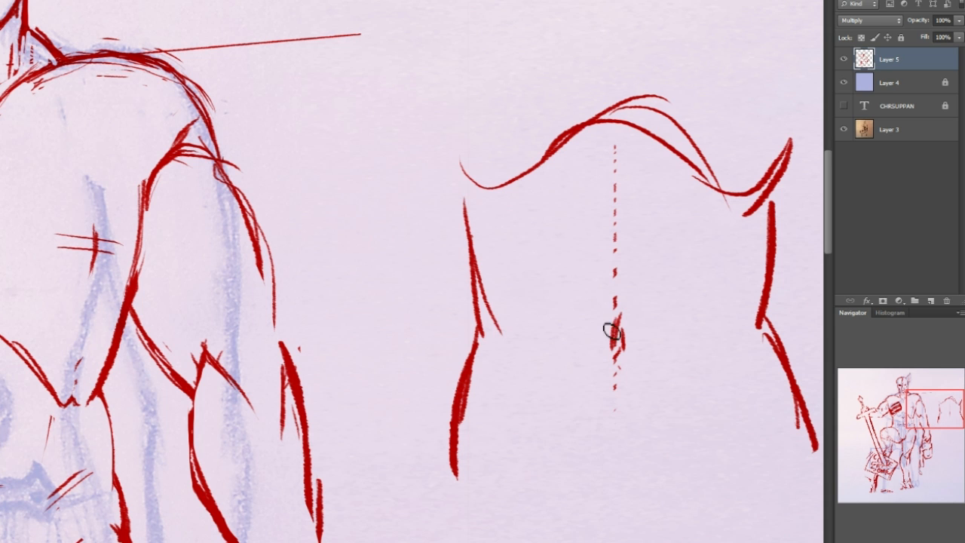
# - Add angled pelvic creases to the torso study, and draw horizontal abdominal lines at navel height and across the lower belly
pyautogui.moveTo(499, 445); pyautogui.dragTo(611, 498)
pyautogui.moveTo(683, 498); pyautogui.dragTo(752, 461)
pyautogui.click(562, 432)
pyautogui.keyDown('shift'); pyautogui.click(706, 434); pyautogui.keyUp('shift')
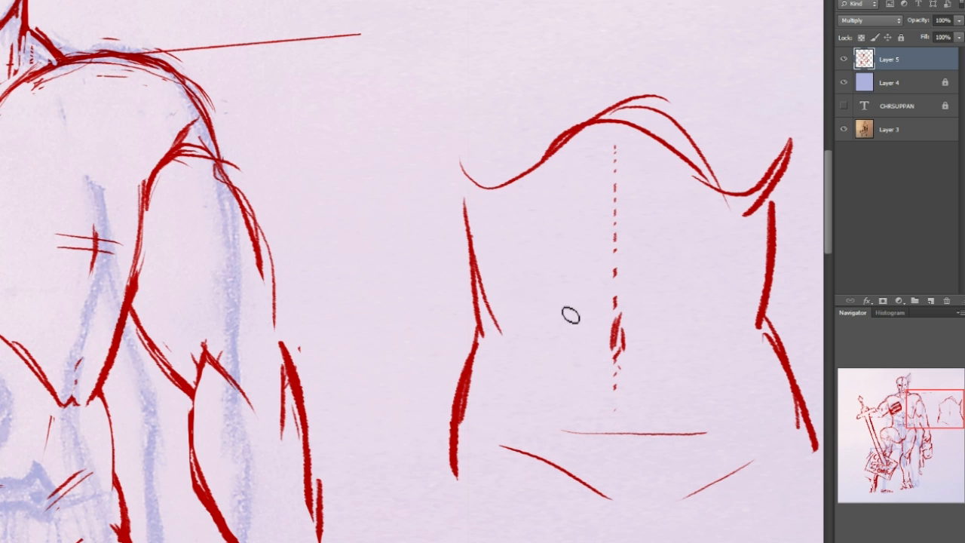
pyautogui.click(538, 309)
pyautogui.keyDown('shift'); pyautogui.click(617, 311); pyautogui.keyUp('shift')
pyautogui.click(629, 313)
pyautogui.keyDown('shift'); pyautogui.click(706, 315); pyautogui.keyUp('shift')
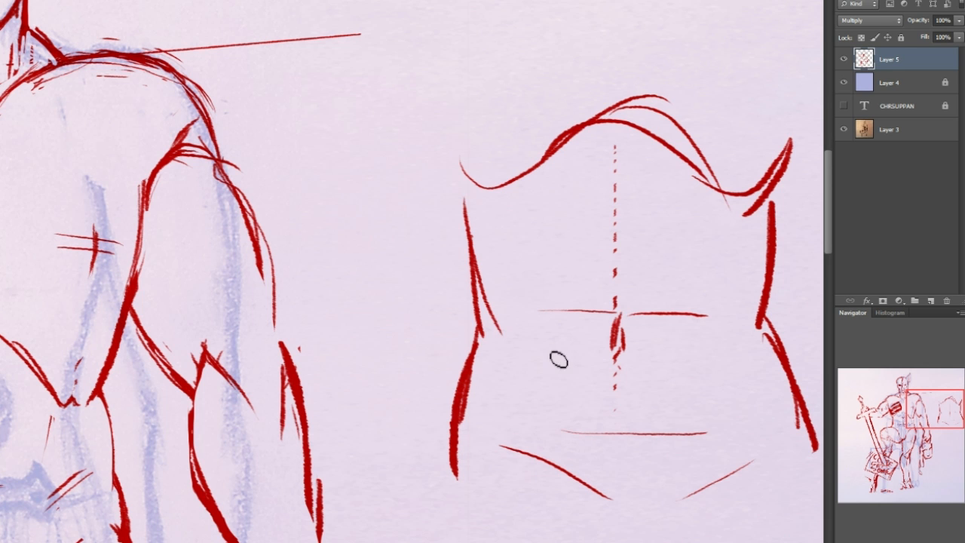
# - Draw small diamonds where the centre line meets the two upper abdominal rows, and extend hatched creases outward from them
pyautogui.moveTo(600, 312)
pyautogui.mouseDown()
pyautogui.moveTo(616, 287)
pyautogui.moveTo(633, 307)
pyautogui.moveTo(607, 313)
pyautogui.moveTo(630, 315)
pyautogui.mouseUp()
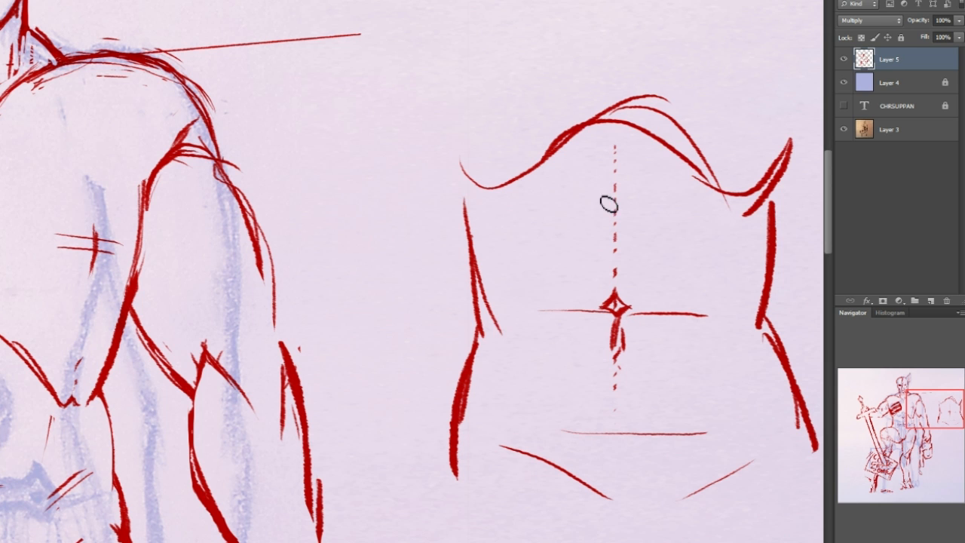
pyautogui.moveTo(610, 216); pyautogui.dragTo(618, 213)
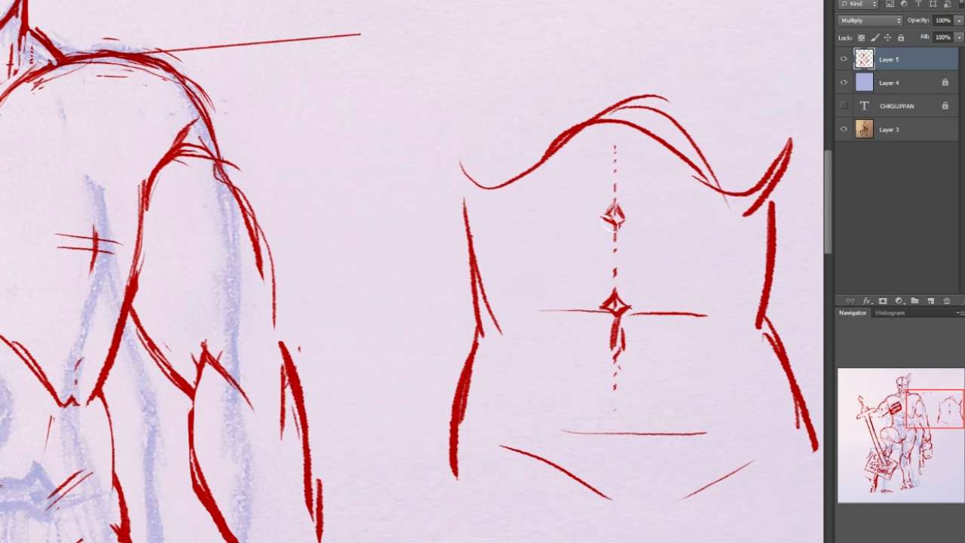
pyautogui.moveTo(574, 217)
pyautogui.mouseDown()
pyautogui.moveTo(599, 219)
pyautogui.moveTo(545, 226)
pyautogui.moveTo(628, 211)
pyautogui.moveTo(650, 226)
pyautogui.moveTo(685, 219)
pyautogui.mouseUp()
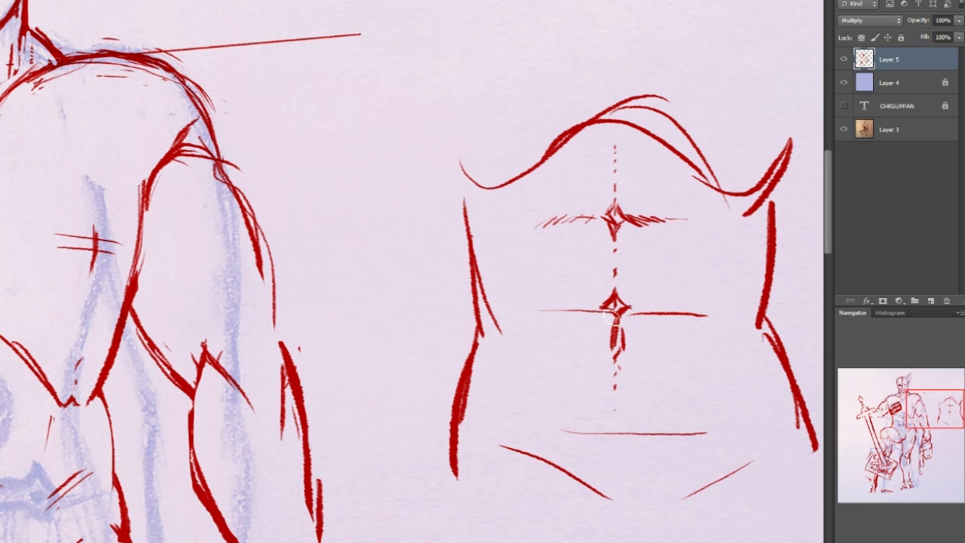
pyautogui.moveTo(630, 316); pyautogui.dragTo(706, 321)
pyautogui.moveTo(618, 296); pyautogui.dragTo(615, 260)
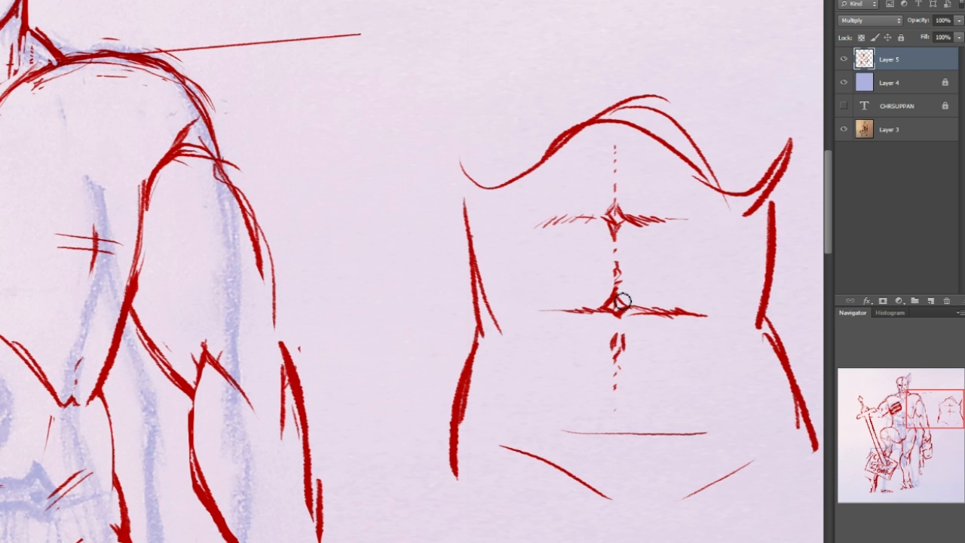
# - Erase small cuts through the torso study's diamonds, navel and horizontal creases to break them into lighter marks
pyautogui.moveTo(614, 216)
pyautogui.mouseDown()
pyautogui.moveTo(598, 287)
pyautogui.moveTo(603, 300)
pyautogui.moveTo(628, 301)
pyautogui.moveTo(629, 319)
pyautogui.moveTo(606, 349)
pyautogui.moveTo(618, 369)
pyautogui.mouseUp()
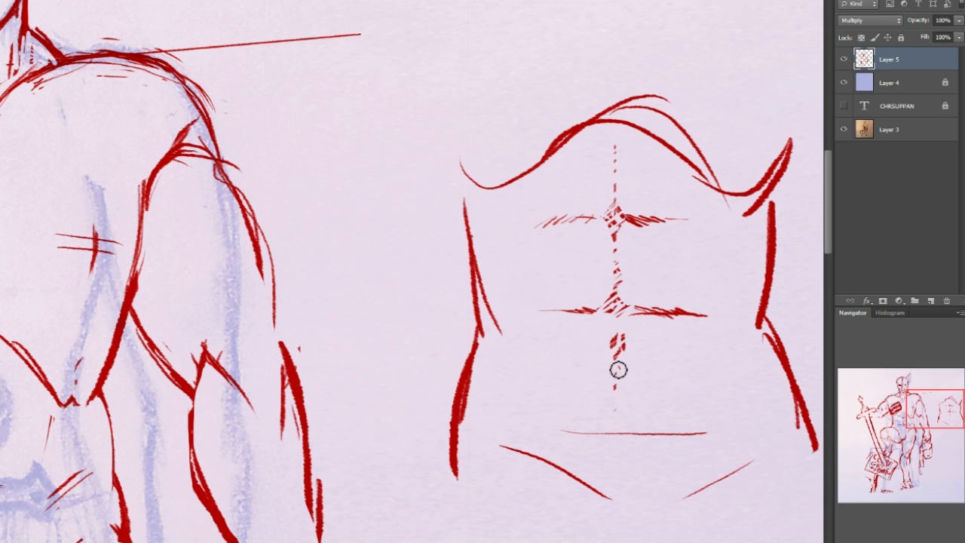
pyautogui.moveTo(640, 311)
pyautogui.mouseDown()
pyautogui.moveTo(686, 297)
pyautogui.moveTo(704, 316)
pyautogui.mouseUp()
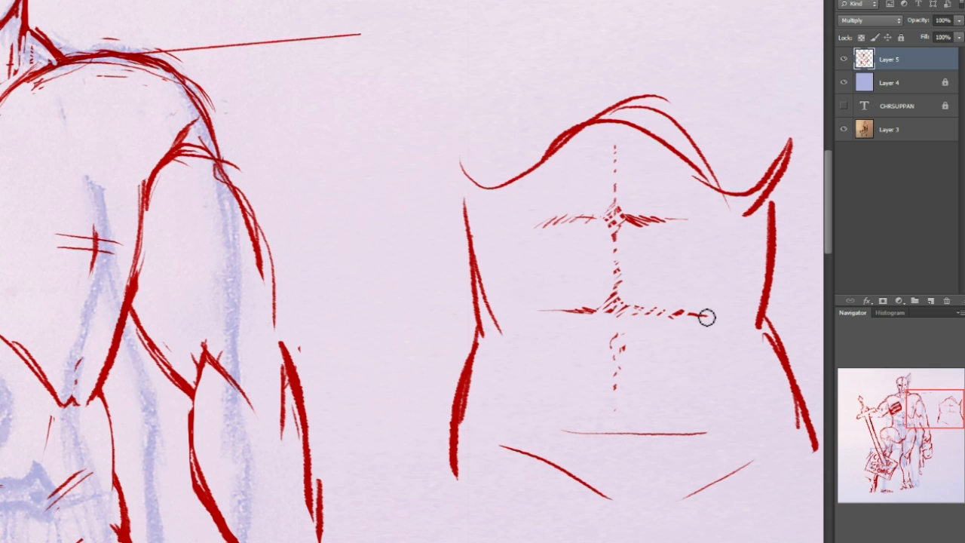
pyautogui.moveTo(663, 232)
pyautogui.mouseDown()
pyautogui.moveTo(642, 213)
pyautogui.moveTo(668, 228)
pyautogui.mouseUp()
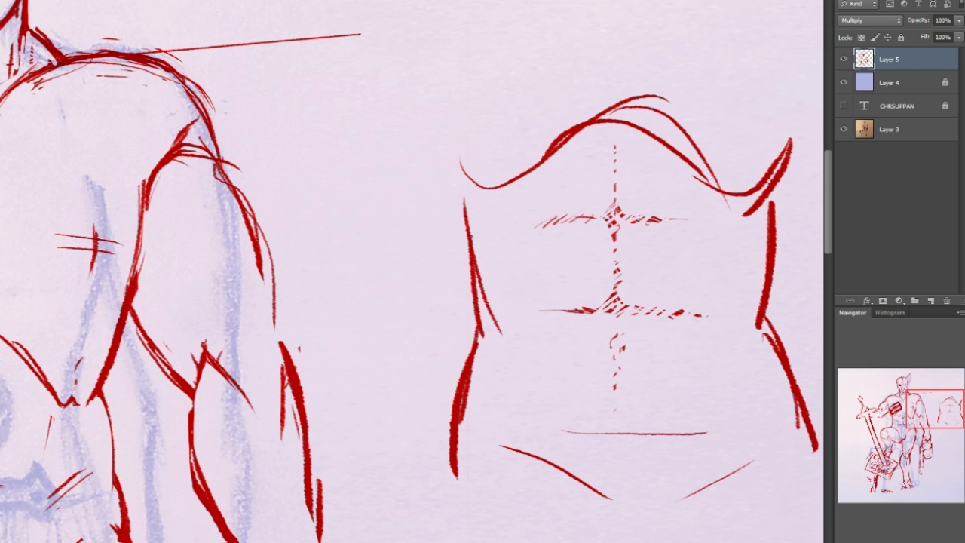
# - Choose a soft round brush with 0% hardness and shade the middle abdominal row, centre line, lower belly and pelvic creases
pyautogui.rightClick(52, 157)
pyautogui.scroll(4, 112, 197)
pyautogui.click(48, 138)
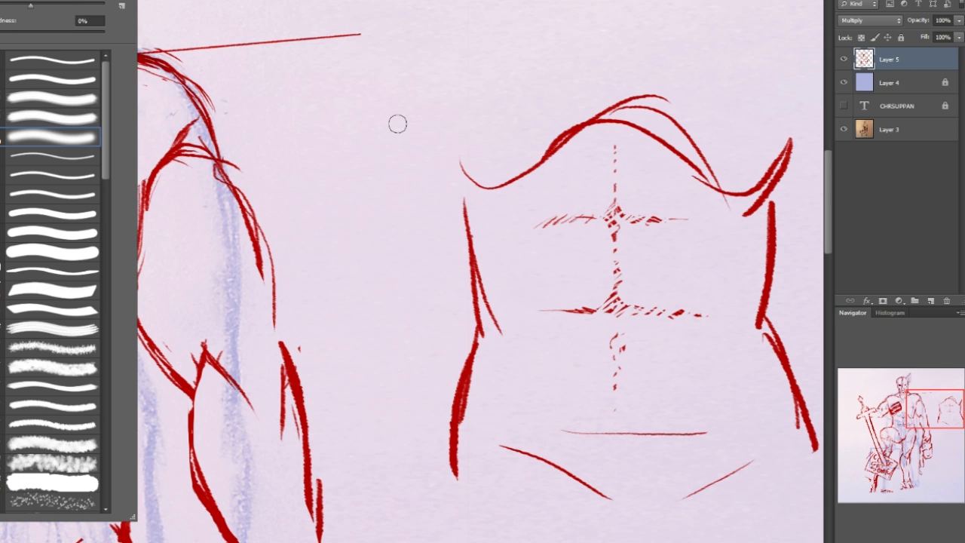
pyautogui.moveTo(537, 300)
pyautogui.mouseDown()
pyautogui.moveTo(593, 256)
pyautogui.moveTo(592, 286)
pyautogui.moveTo(630, 287)
pyautogui.moveTo(603, 301)
pyautogui.mouseUp()
pyautogui.moveTo(506, 301)
pyautogui.mouseDown()
pyautogui.moveTo(510, 312)
pyautogui.moveTo(514, 305)
pyautogui.mouseUp()
pyautogui.moveTo(504, 426)
pyautogui.mouseDown()
pyautogui.moveTo(648, 482)
pyautogui.moveTo(760, 407)
pyautogui.mouseUp()
pyautogui.moveTo(570, 408)
pyautogui.mouseDown()
pyautogui.moveTo(660, 415)
pyautogui.moveTo(543, 372)
pyautogui.moveTo(608, 323)
pyautogui.moveTo(618, 293)
pyautogui.mouseUp()
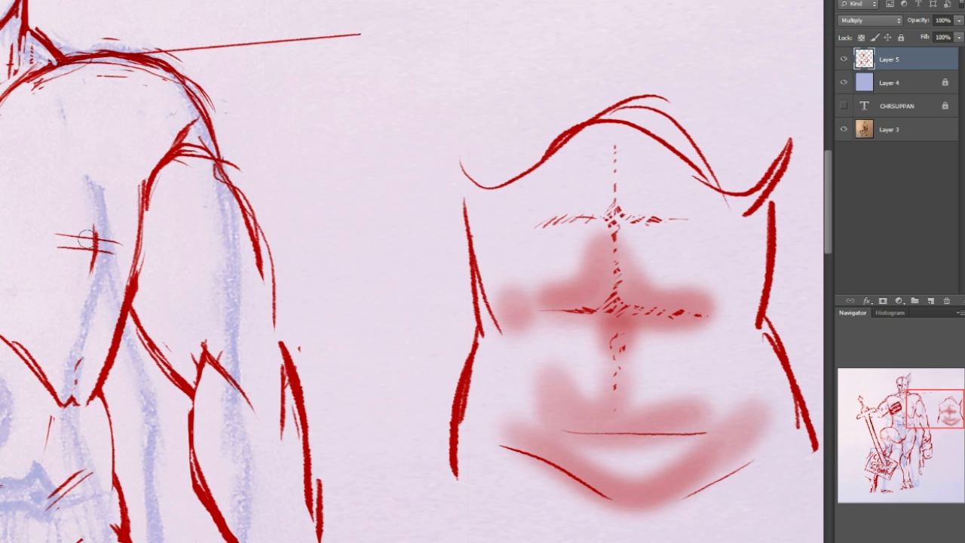
# - Carve rounded muscle shapes out of the soft shading, and shade and trim the upper abdominal row in the same way
pyautogui.moveTo(540, 330)
pyautogui.mouseDown()
pyautogui.moveTo(661, 325)
pyautogui.moveTo(674, 339)
pyautogui.moveTo(545, 256)
pyautogui.moveTo(519, 269)
pyautogui.moveTo(674, 269)
pyautogui.moveTo(694, 330)
pyautogui.moveTo(570, 267)
pyautogui.moveTo(513, 267)
pyautogui.mouseUp()
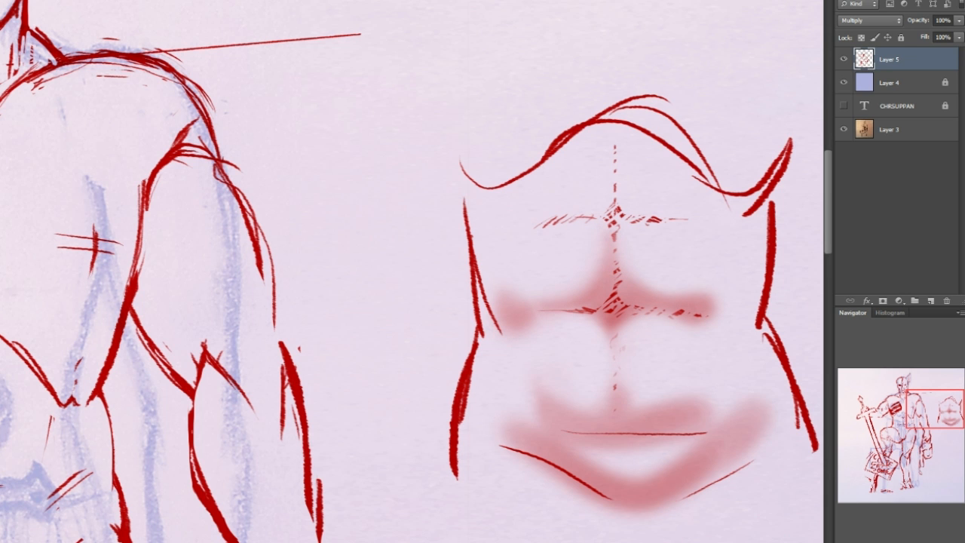
pyautogui.moveTo(524, 210)
pyautogui.mouseDown()
pyautogui.moveTo(594, 165)
pyautogui.moveTo(571, 209)
pyautogui.moveTo(683, 208)
pyautogui.moveTo(621, 188)
pyautogui.mouseUp()
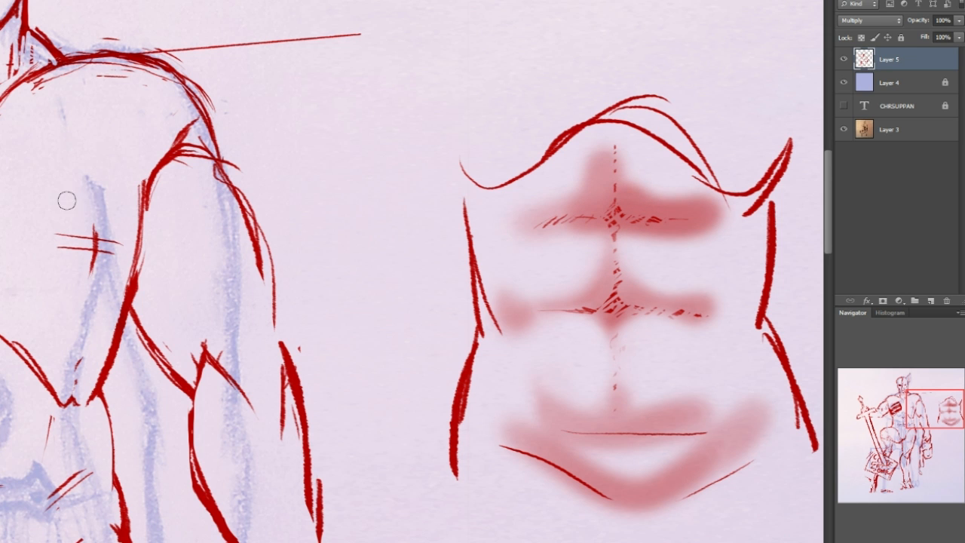
pyautogui.moveTo(558, 185)
pyautogui.mouseDown()
pyautogui.moveTo(575, 170)
pyautogui.moveTo(560, 244)
pyautogui.moveTo(638, 258)
pyautogui.moveTo(648, 241)
pyautogui.mouseUp()
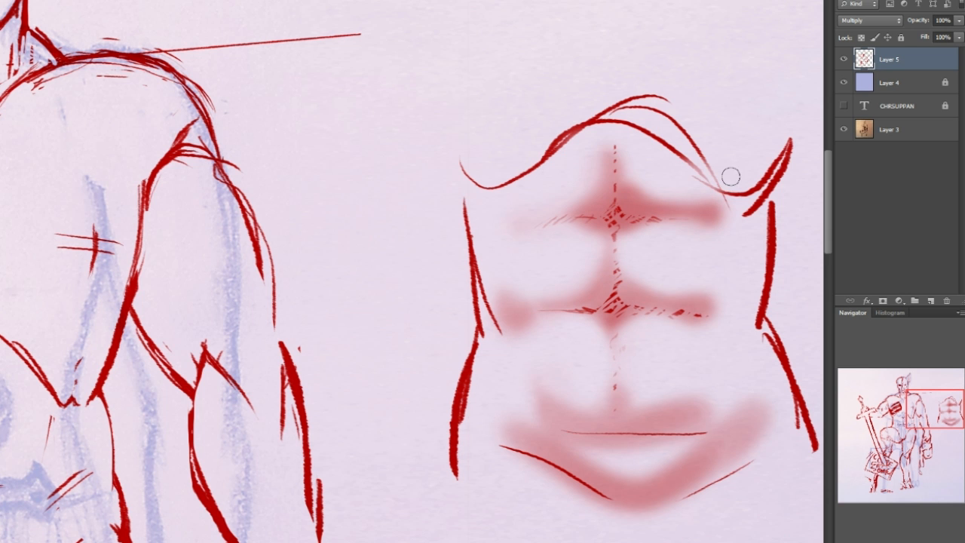
# - Unlock Layer 4, raise its lightness to +49 with Hue/Saturation, and hide the layer
pyautogui.moveTo(949, 386); pyautogui.dragTo(943, 378)
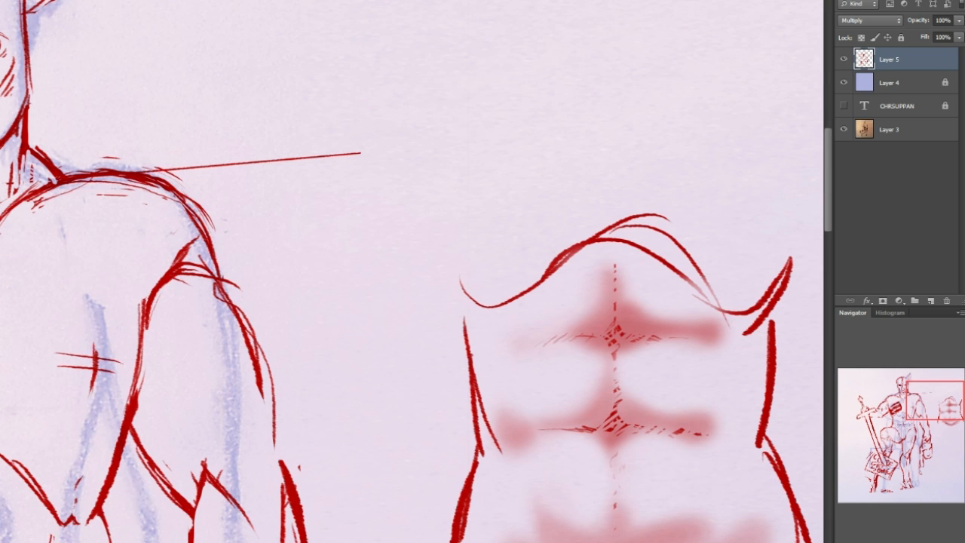
pyautogui.hotkey('ctrl', '0')
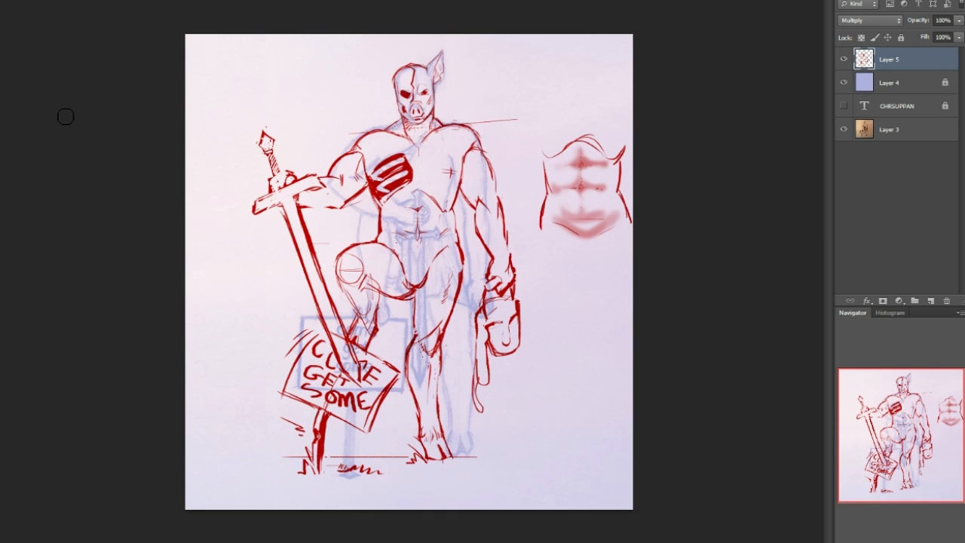
pyautogui.click(897, 79)
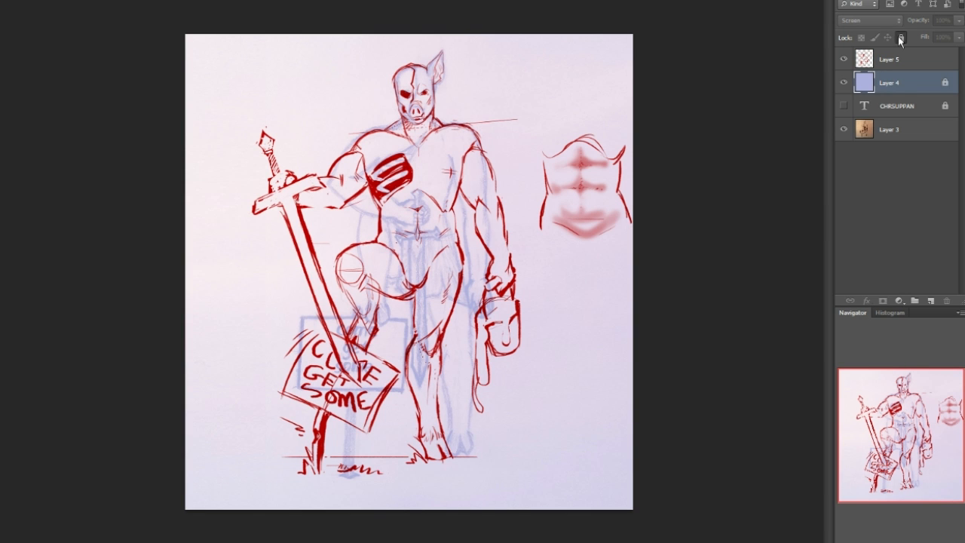
pyautogui.hotkey('ctrl', 'u')
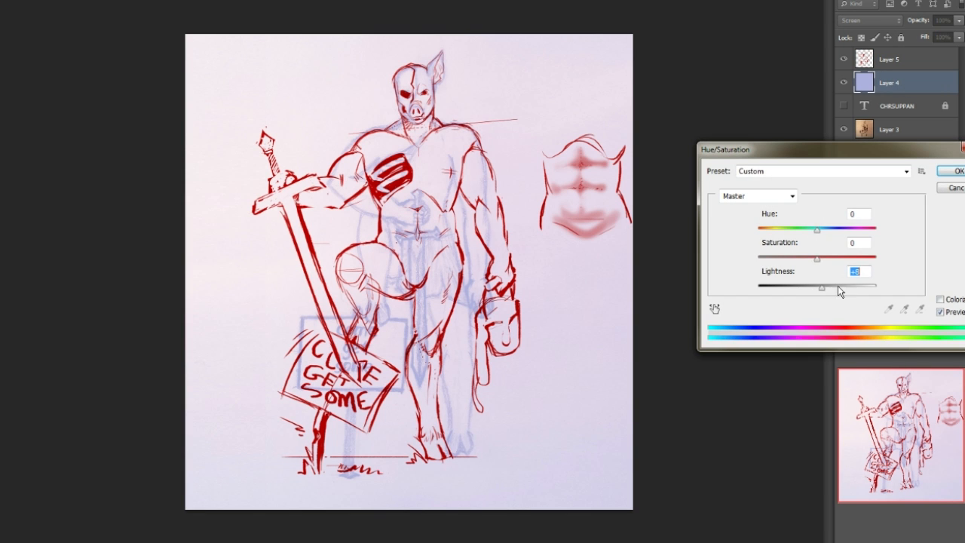
pyautogui.moveTo(823, 288); pyautogui.dragTo(843, 286)
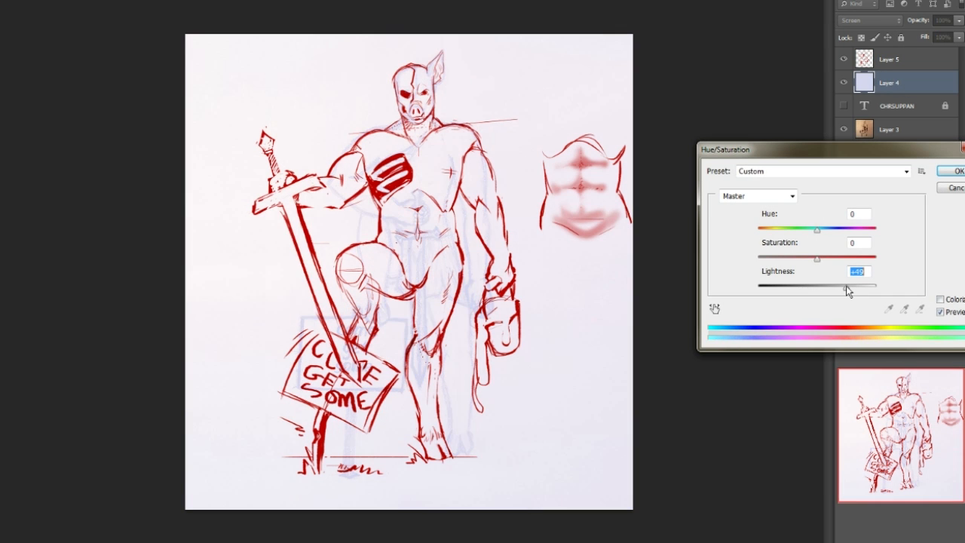
pyautogui.click(951, 172)
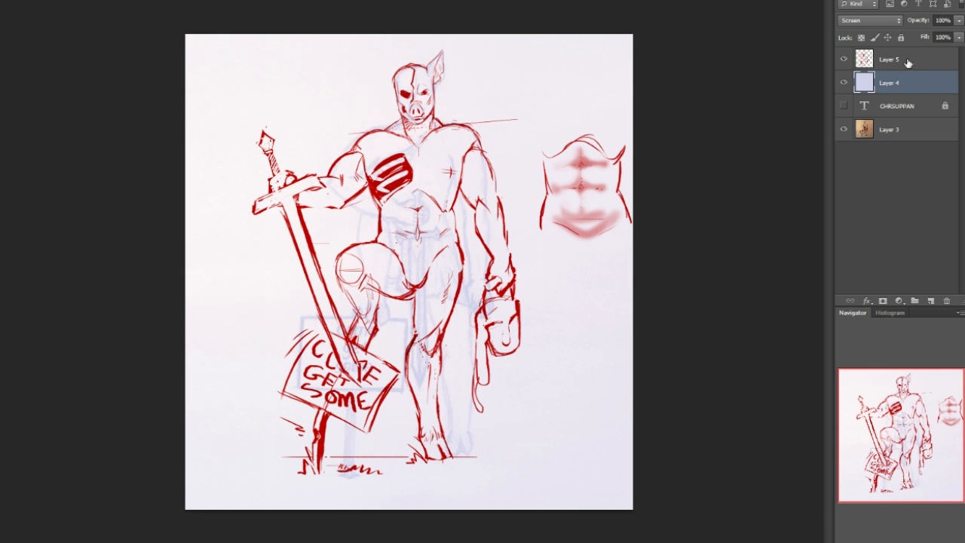
pyautogui.click(843, 82)
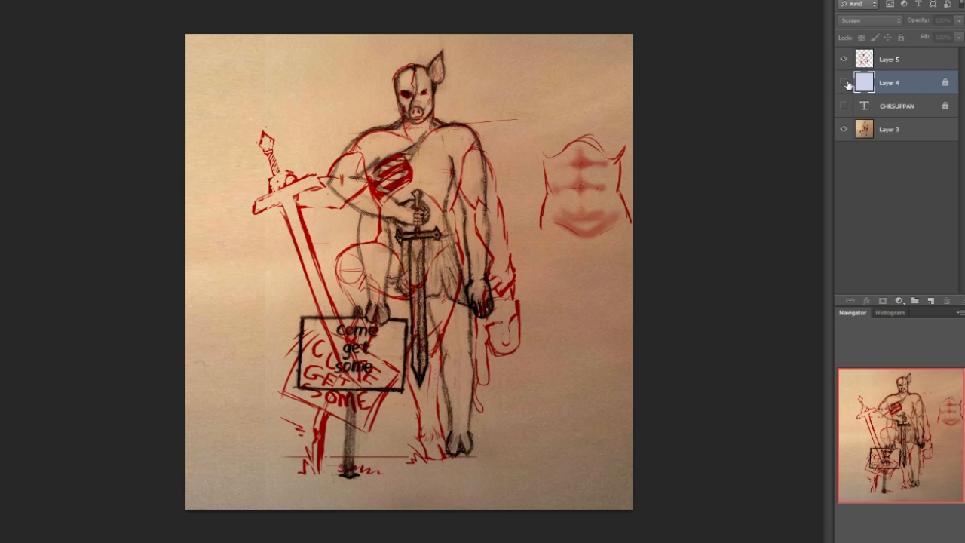
# - Toggle Layer 4's visibility to compare the faded and original sketch, leaving the layer shown
pyautogui.click(843, 84)
pyautogui.click(842, 85)
pyautogui.click(842, 85)
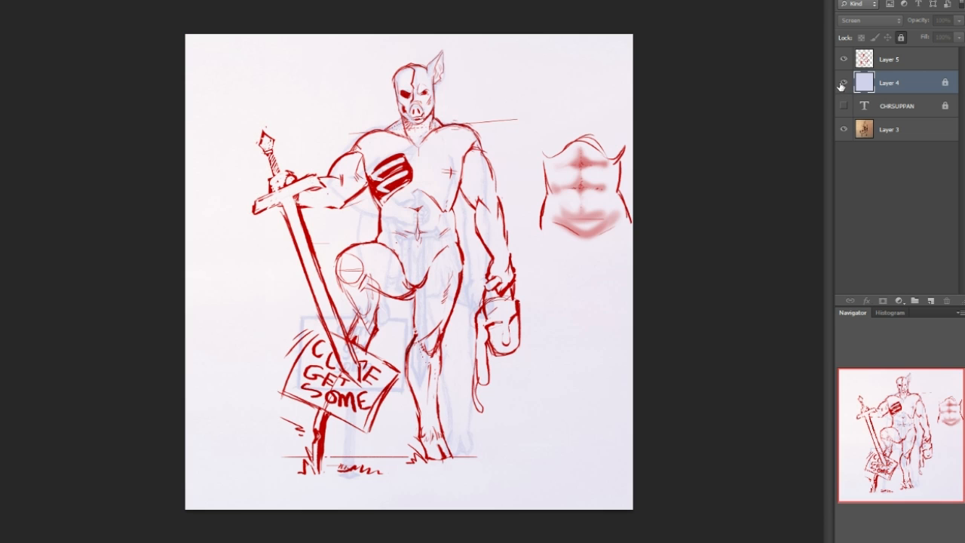
pyautogui.click(835, 88)
pyautogui.click(836, 88)
# - Show the signature text layer and move it above Layer 5 to the top of the layer stack
pyautogui.click(844, 108)
pyautogui.click(908, 110)
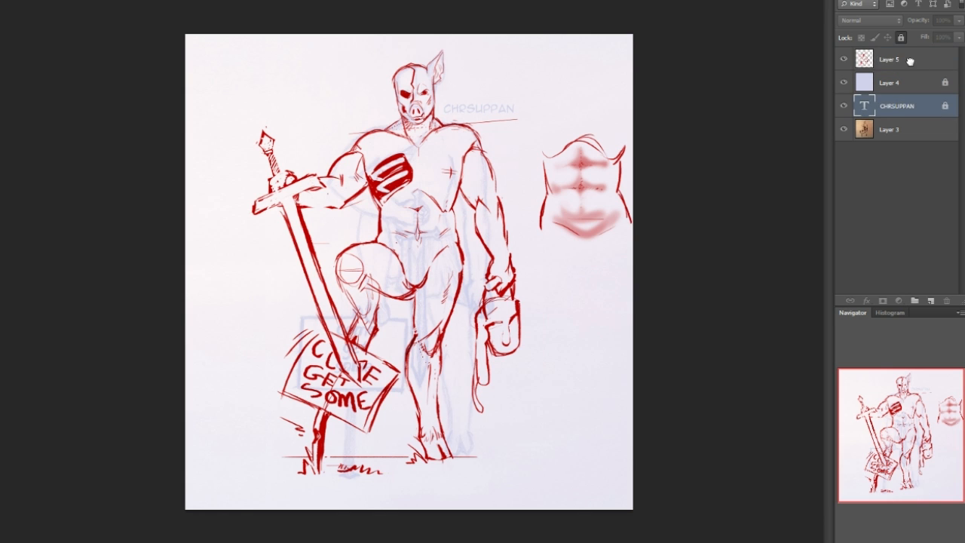
pyautogui.moveTo(910, 61); pyautogui.dragTo(909, 58)
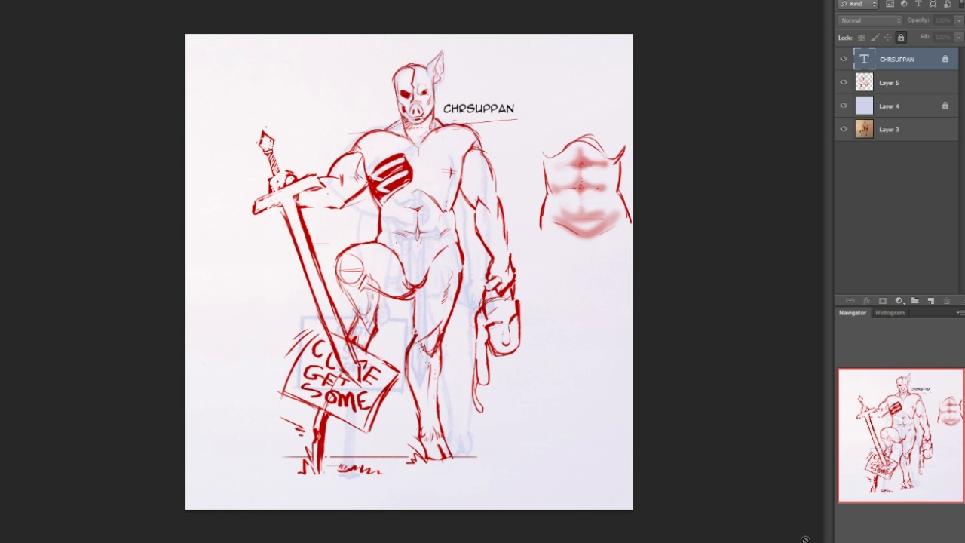
# - On Layer 5, add soft red shading around the striped chest patch and across the figure's neck below the snout
pyautogui.hotkey('ctrl', '=')
pyautogui.hotkey('ctrl', '=')
pyautogui.moveTo(914, 421); pyautogui.dragTo(899, 374)
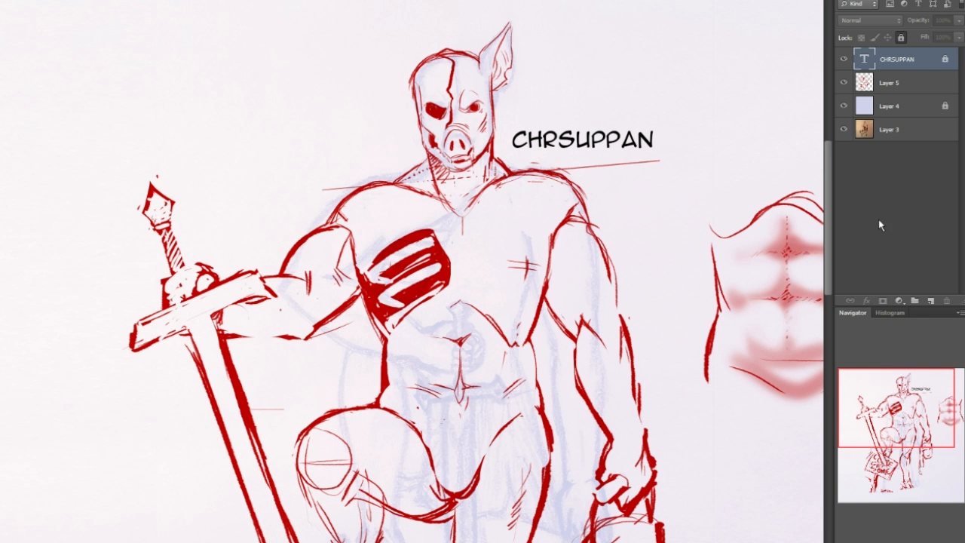
pyautogui.click(893, 84)
pyautogui.moveTo(422, 237)
pyautogui.mouseDown()
pyautogui.moveTo(431, 284)
pyautogui.moveTo(419, 240)
pyautogui.moveTo(432, 212)
pyautogui.moveTo(436, 253)
pyautogui.moveTo(427, 250)
pyautogui.moveTo(441, 267)
pyautogui.moveTo(423, 246)
pyautogui.moveTo(406, 297)
pyautogui.moveTo(433, 260)
pyautogui.mouseUp()
pyautogui.hotkey('ctrl', 'z')
pyautogui.moveTo(434, 169)
pyautogui.mouseDown()
pyautogui.moveTo(468, 181)
pyautogui.moveTo(486, 162)
pyautogui.moveTo(452, 196)
pyautogui.moveTo(482, 188)
pyautogui.mouseUp()
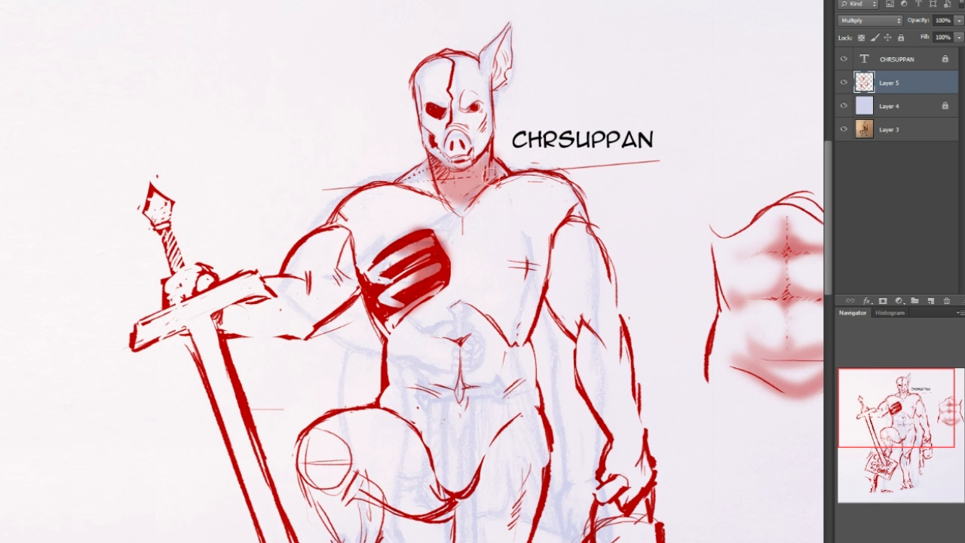
# - Softly shade the figure's upper abdominal crease, centre line and the area around the lower belly crease in red
pyautogui.moveTo(449, 338)
pyautogui.mouseDown()
pyautogui.moveTo(456, 328)
pyautogui.moveTo(433, 339)
pyautogui.moveTo(462, 385)
pyautogui.moveTo(439, 400)
pyautogui.moveTo(463, 430)
pyautogui.mouseUp()
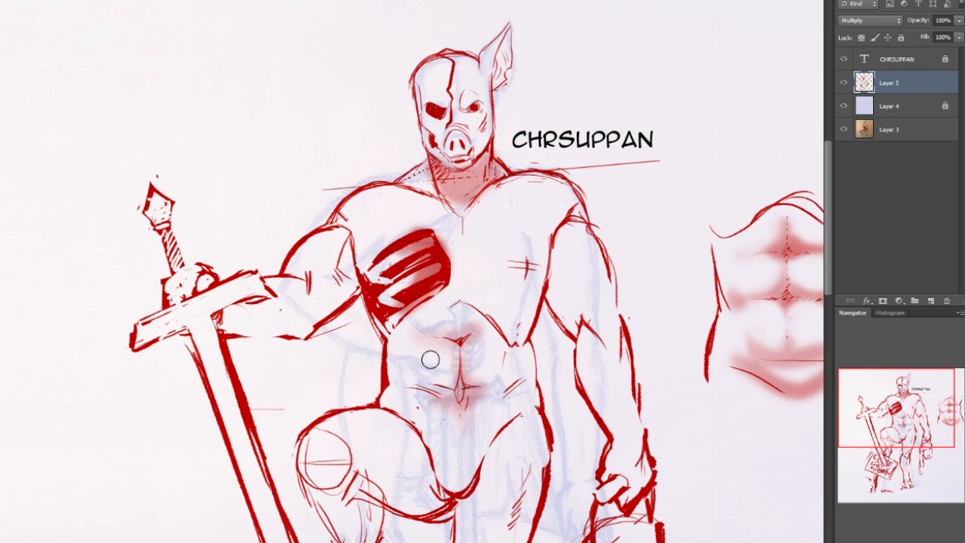
pyautogui.moveTo(891, 426); pyautogui.dragTo(891, 437)
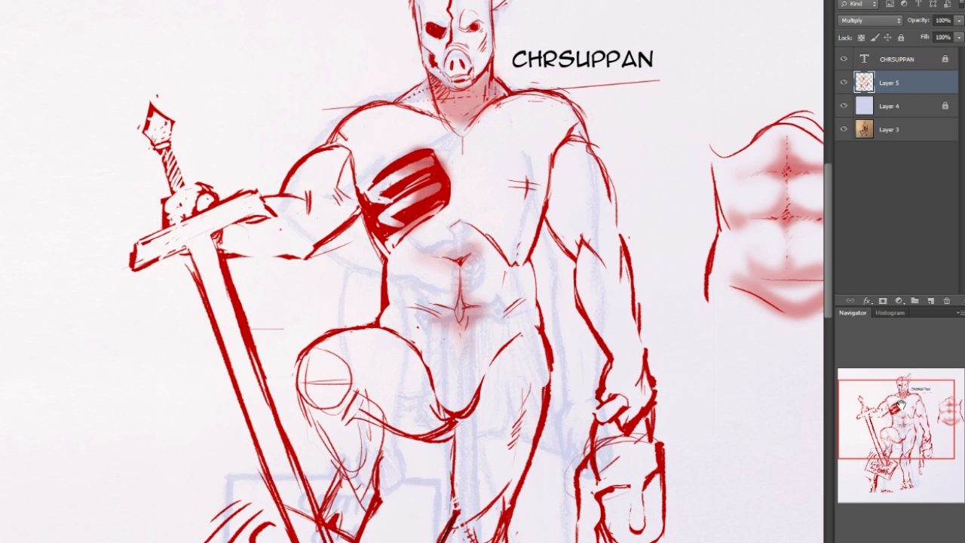
pyautogui.moveTo(894, 405); pyautogui.dragTo(902, 375)
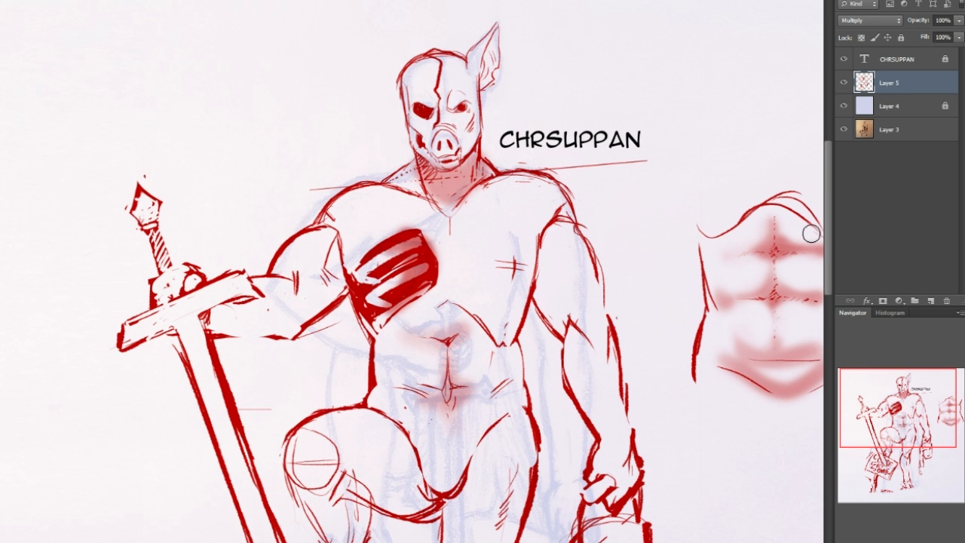